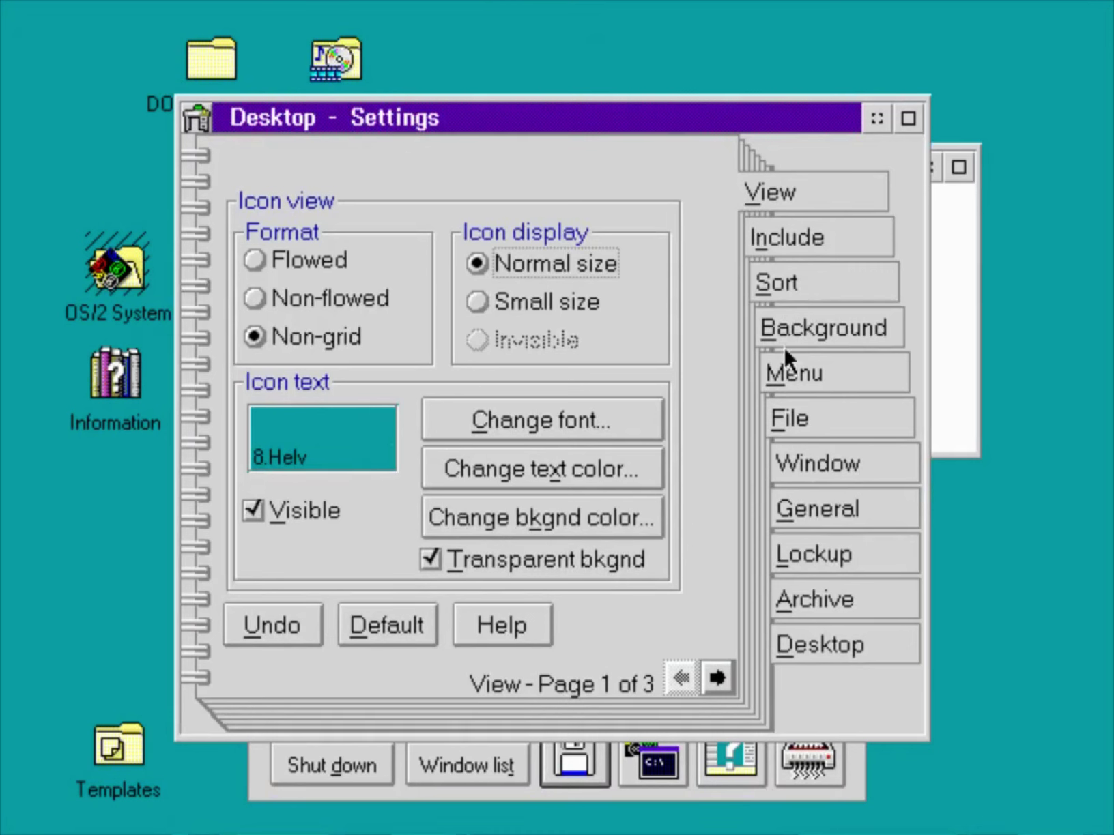
Step: Examine the Desktop settings notebook section by section, from Include through to Desktop, and close the notebook
left_click(799, 246)
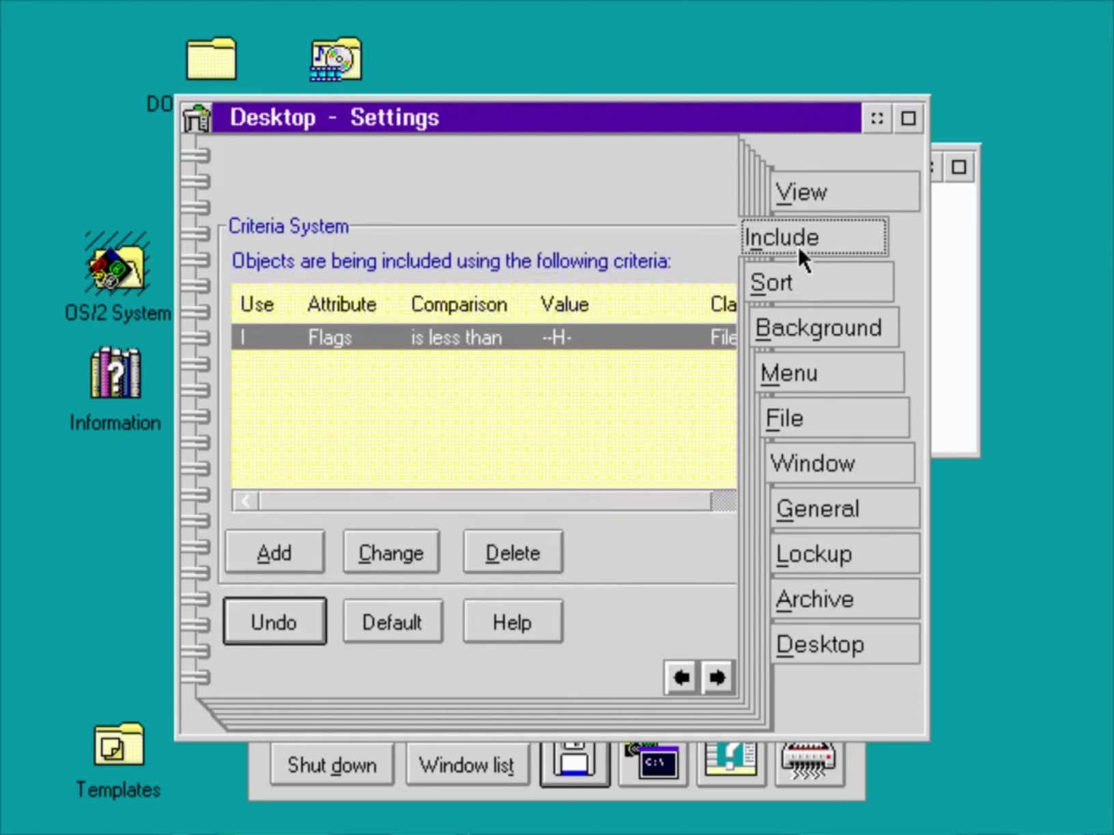
left_click(795, 282)
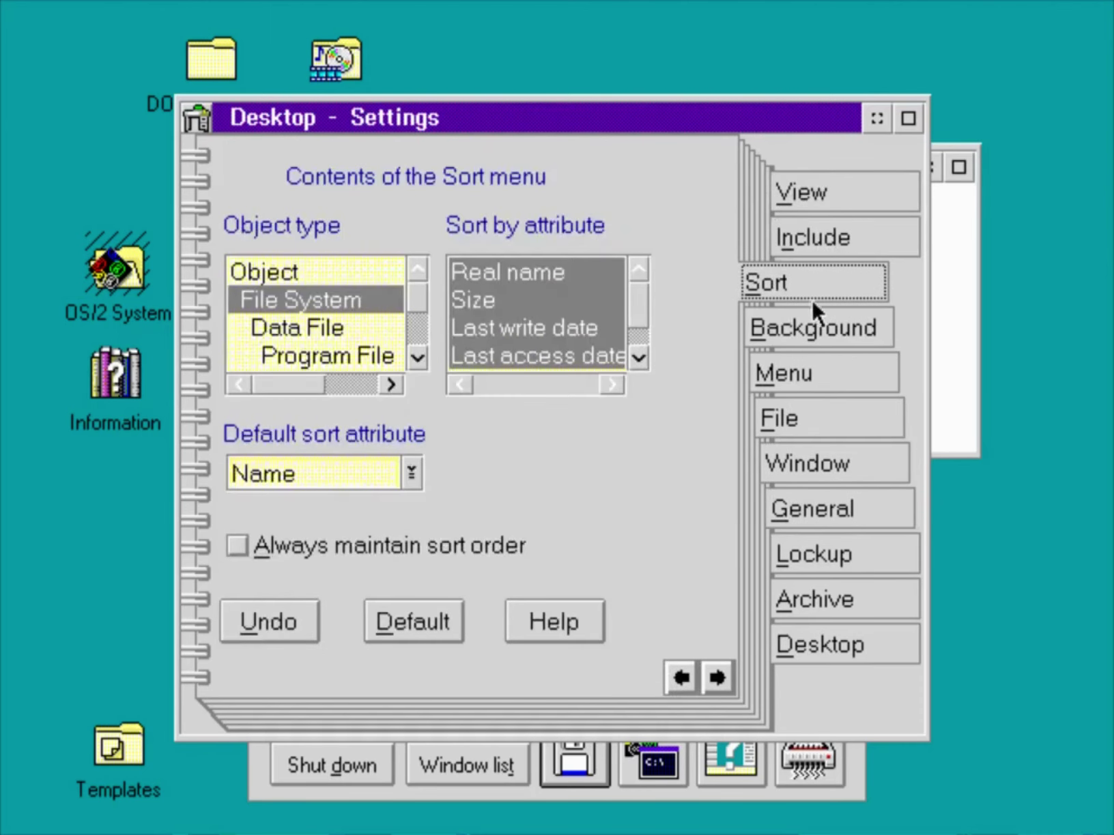
left_click(824, 337)
left_click(820, 372)
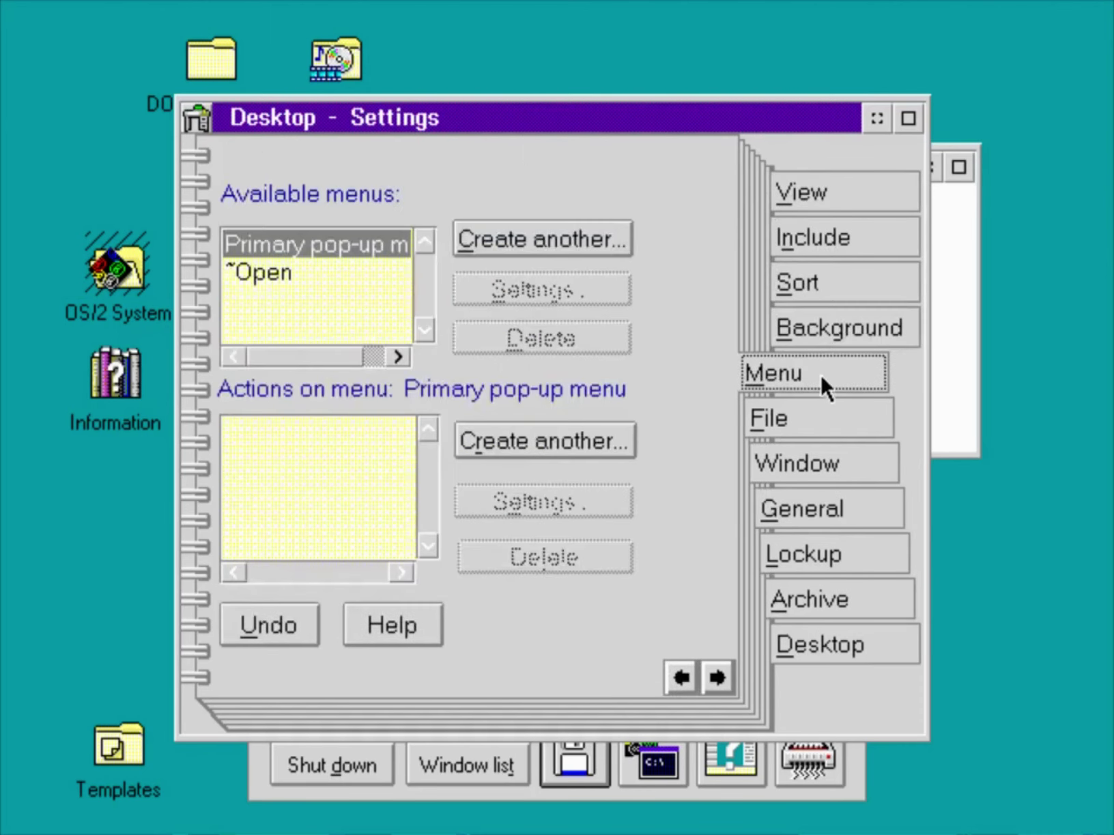
left_click(821, 418)
left_click(828, 464)
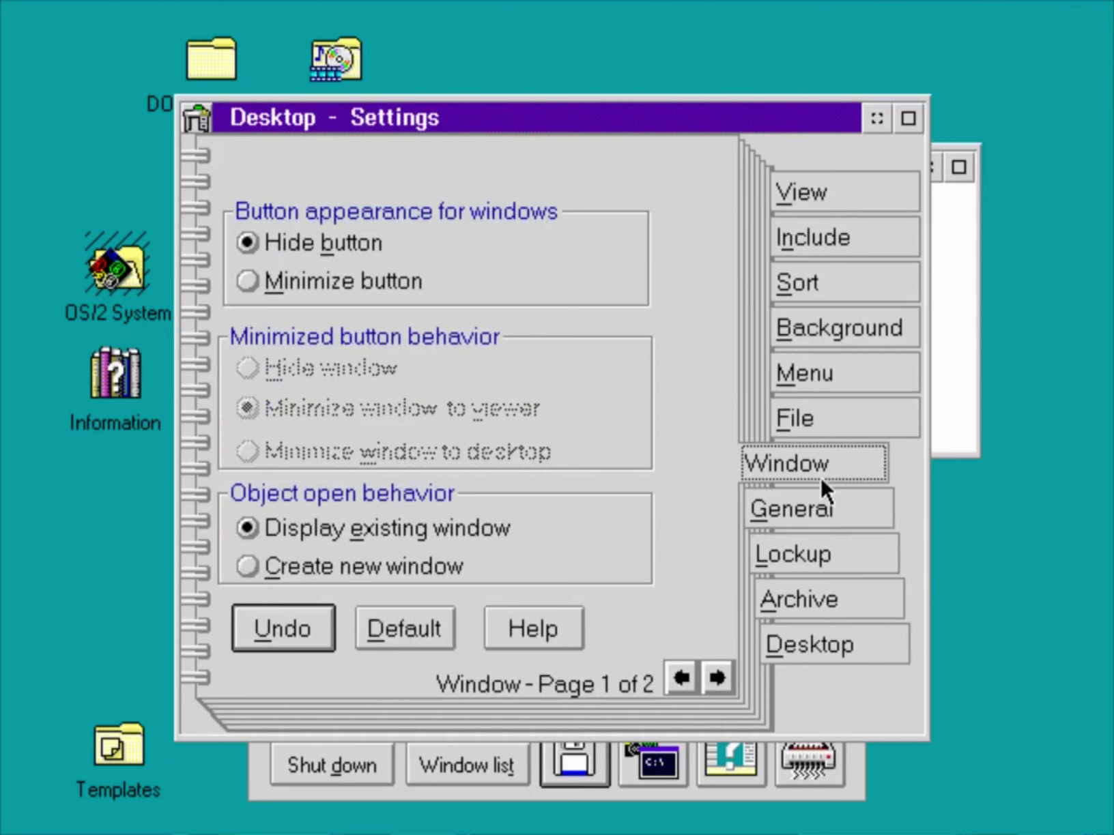
left_click(826, 511)
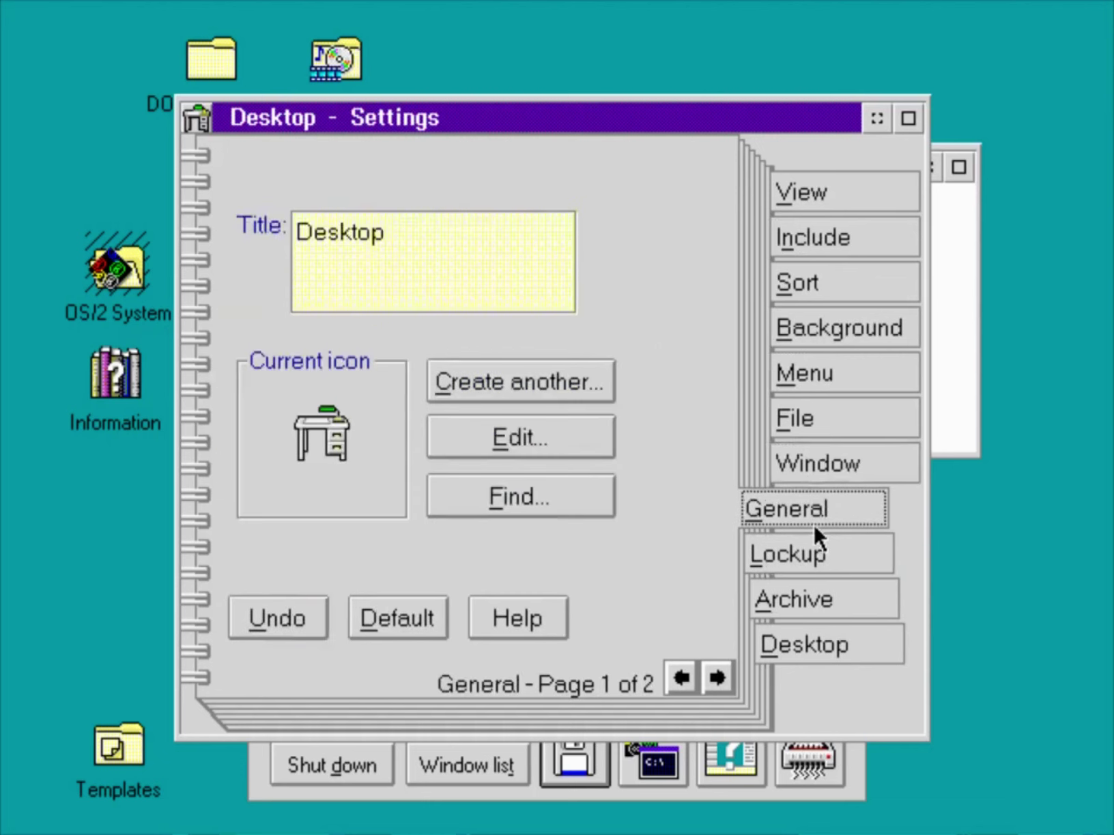
left_click(812, 548)
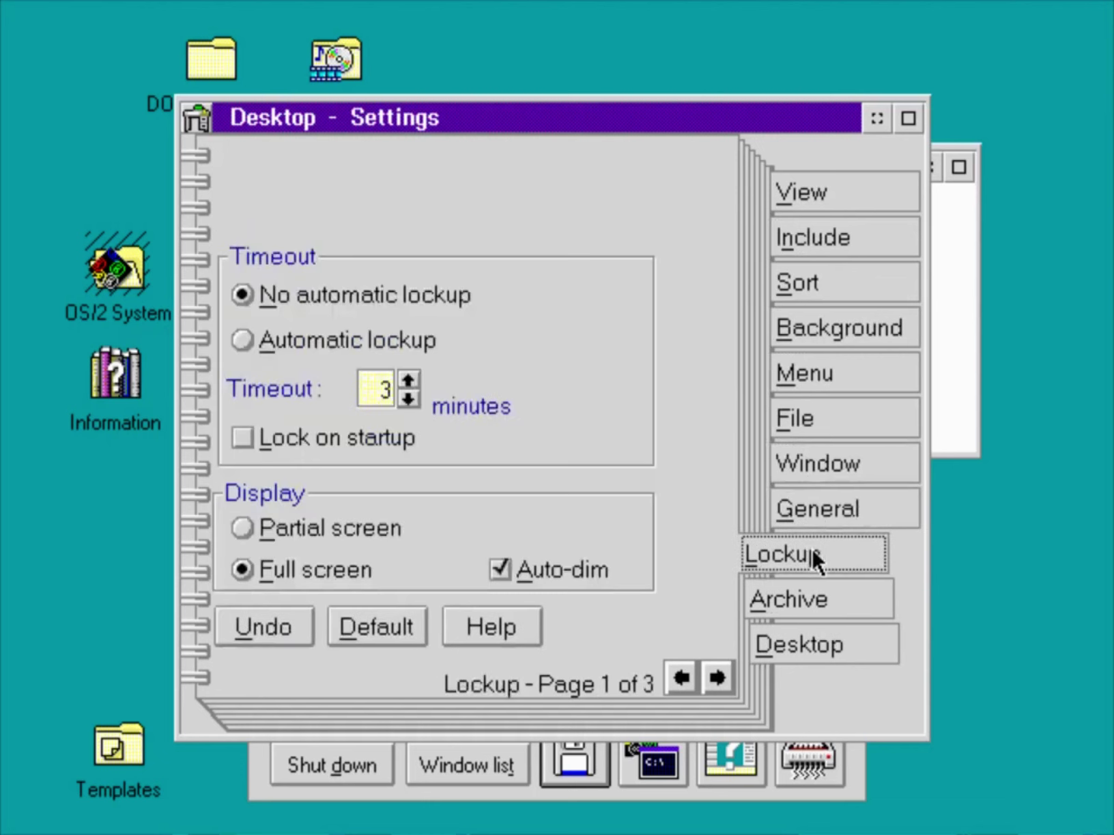
left_click(806, 589)
left_click(820, 645)
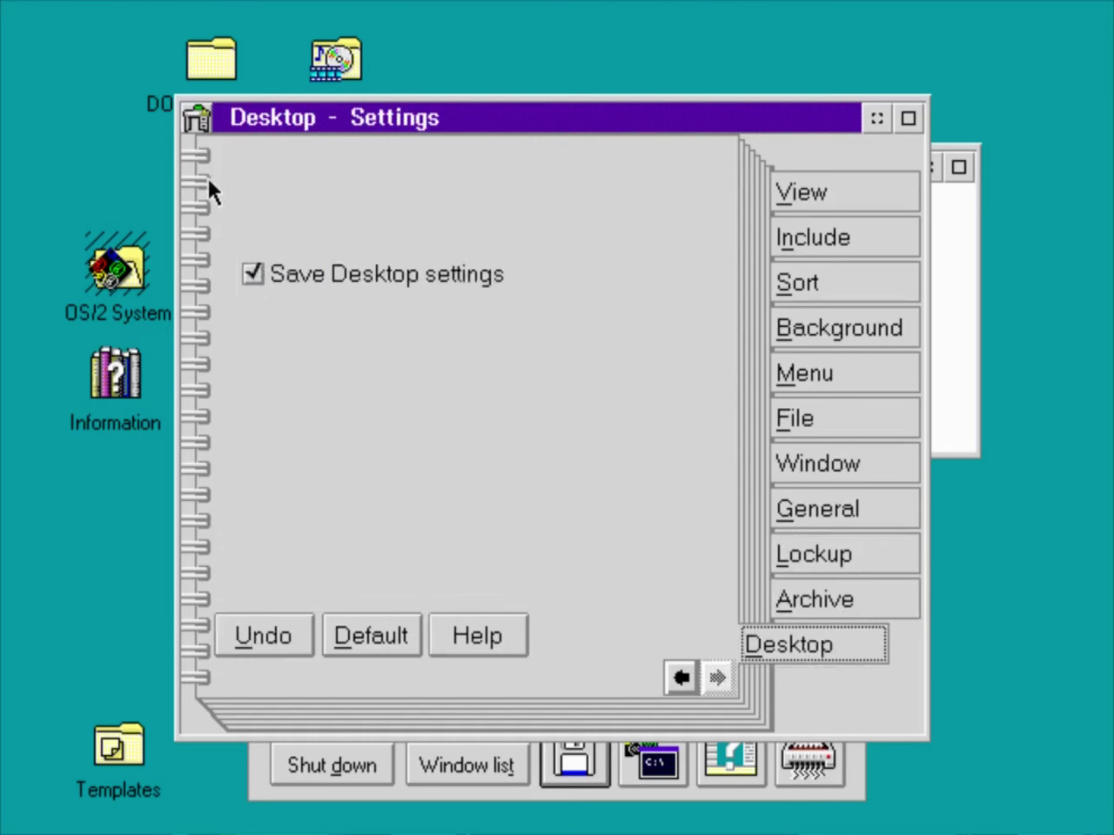
left_click(196, 120)
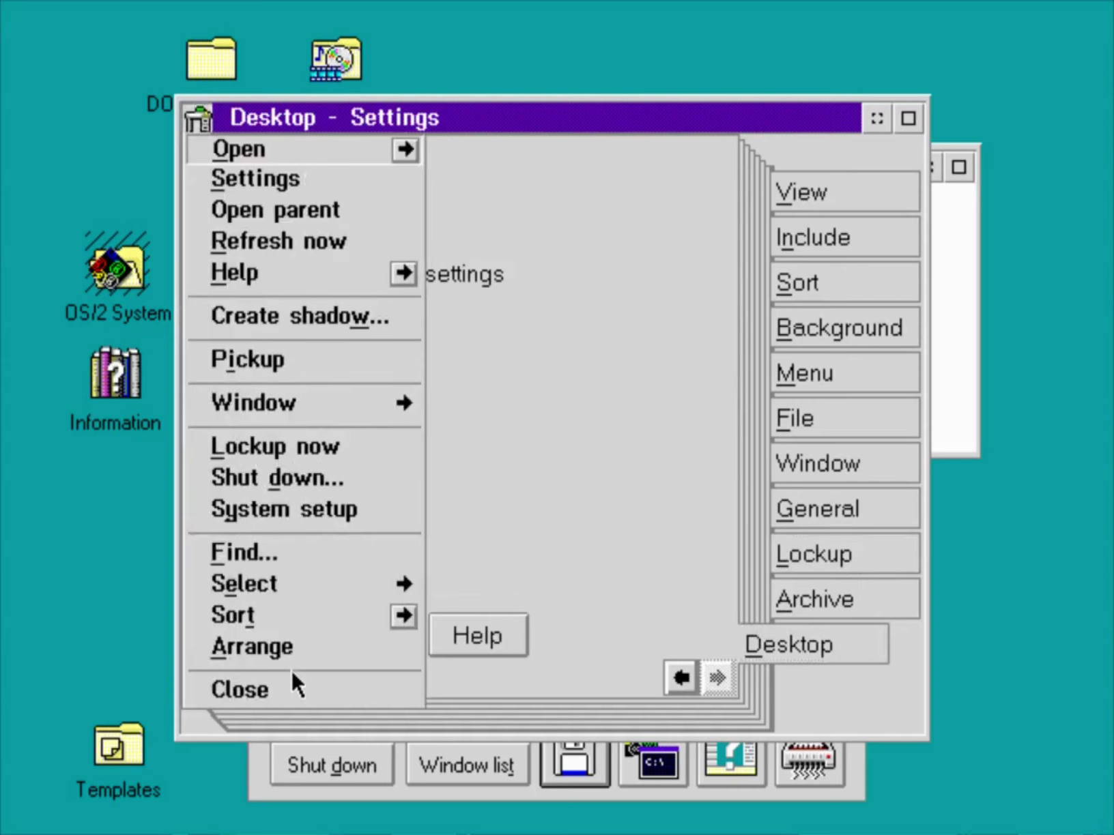
left_click(275, 679)
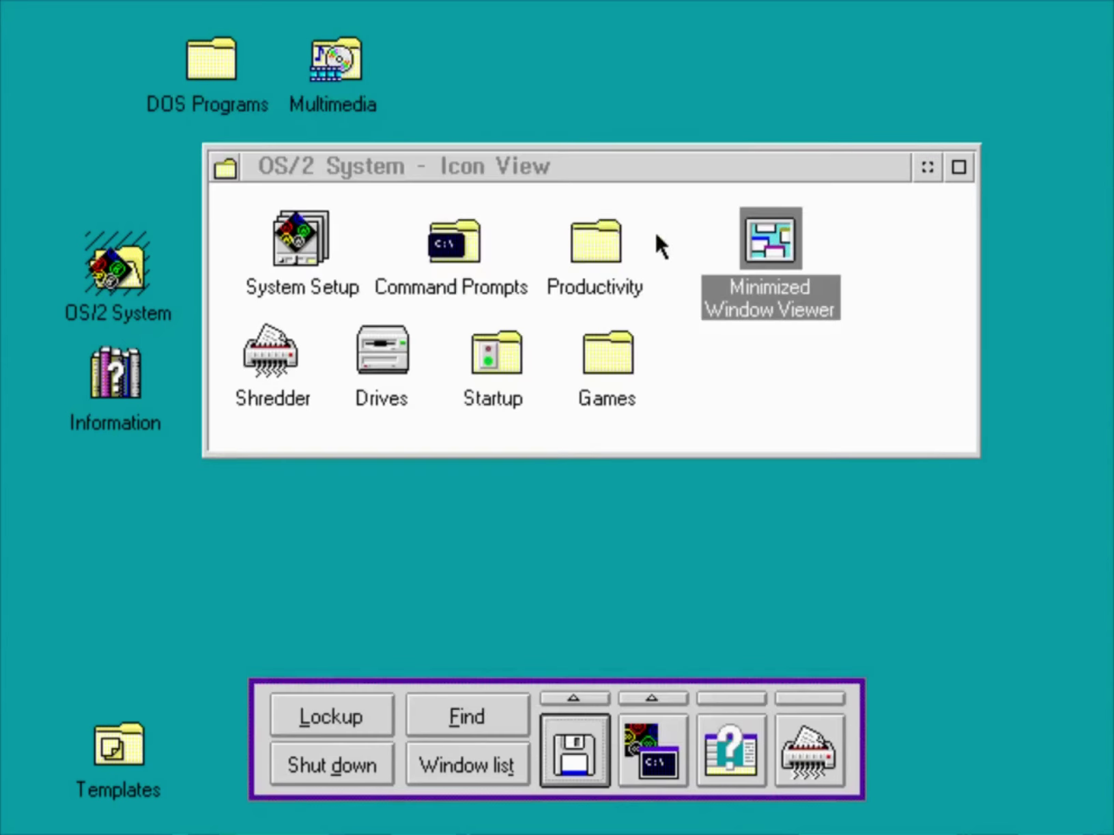
Step: View the desktop folder's product information and dismiss it
right_click(635, 18)
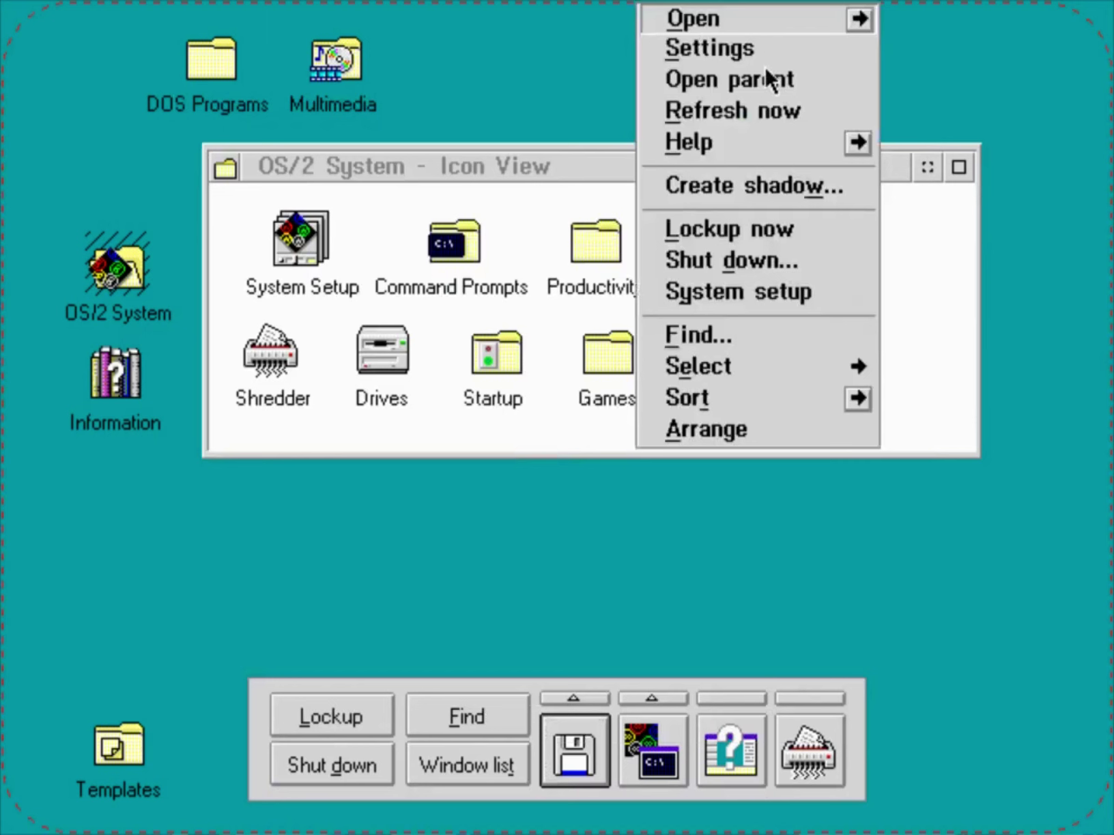
left_click(856, 143)
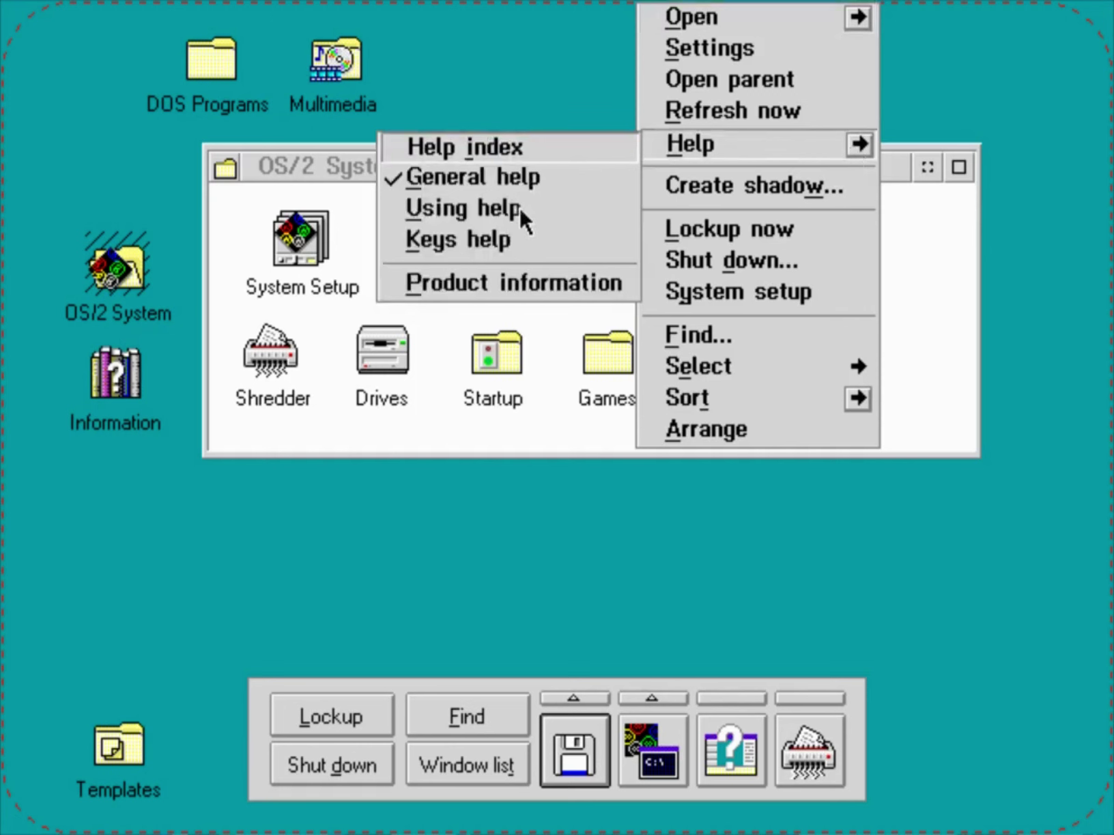
left_click(530, 277)
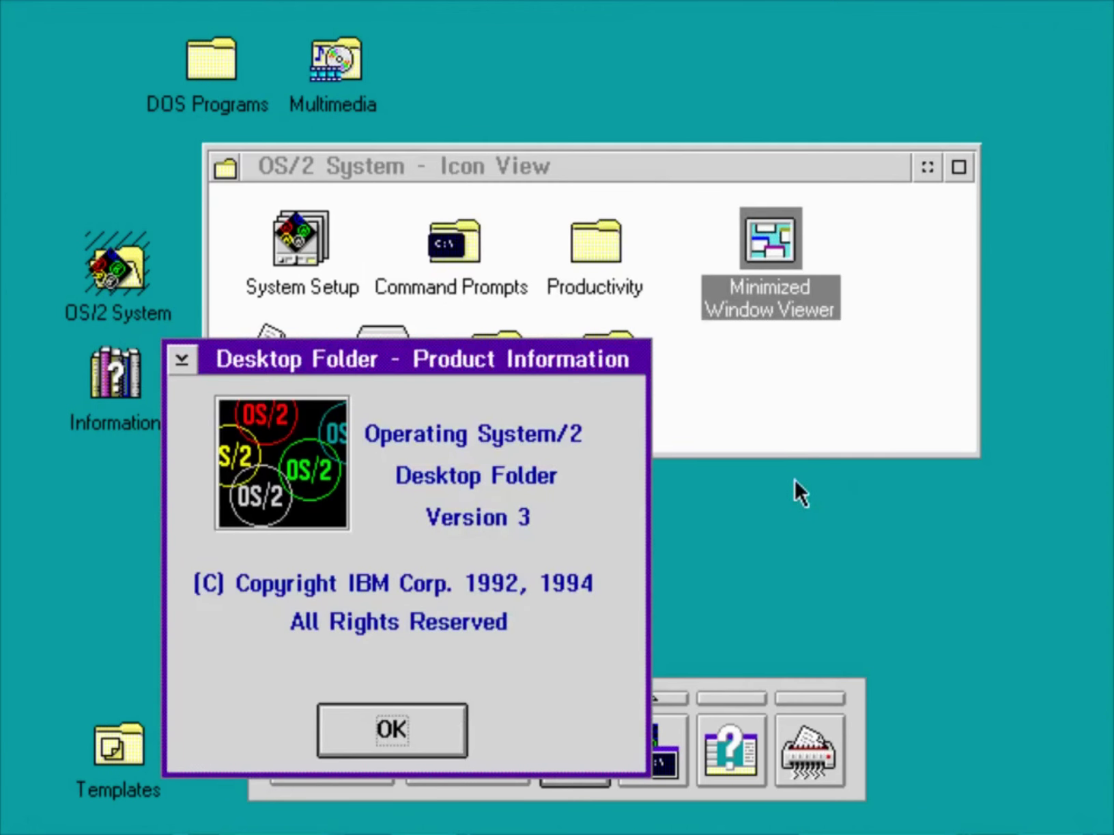
left_click(386, 727)
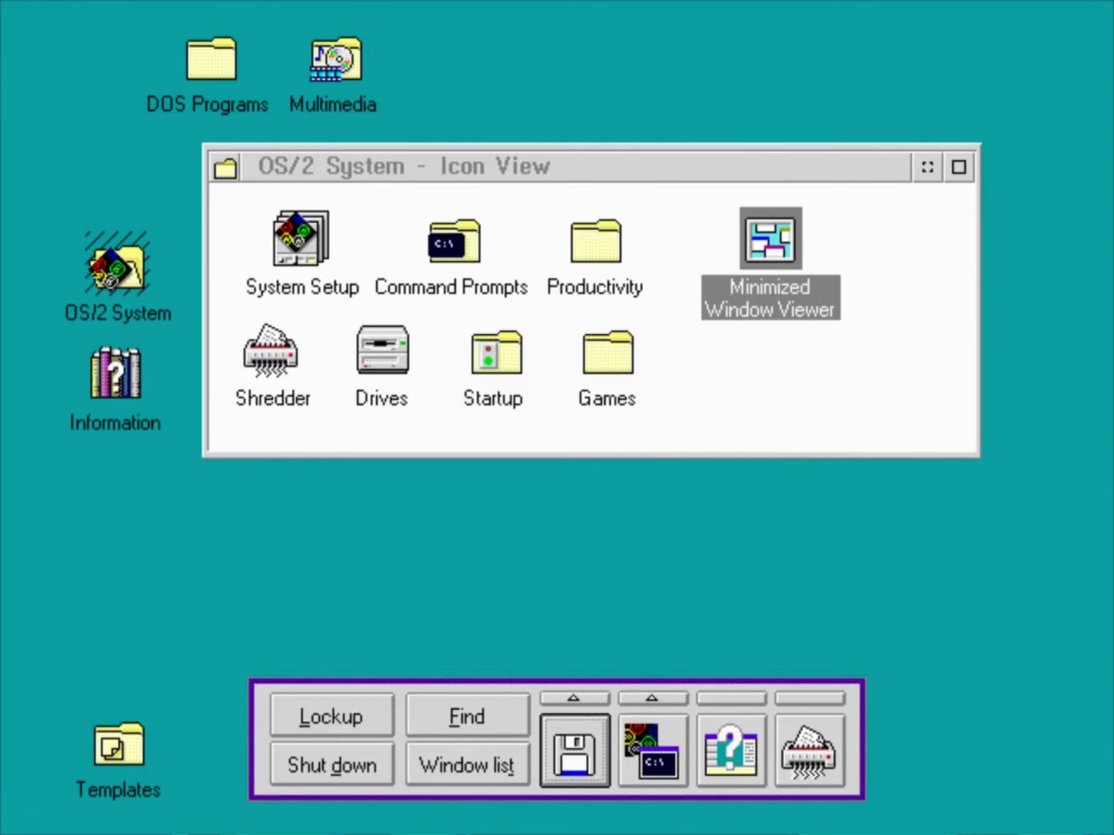
right_click(550, 54)
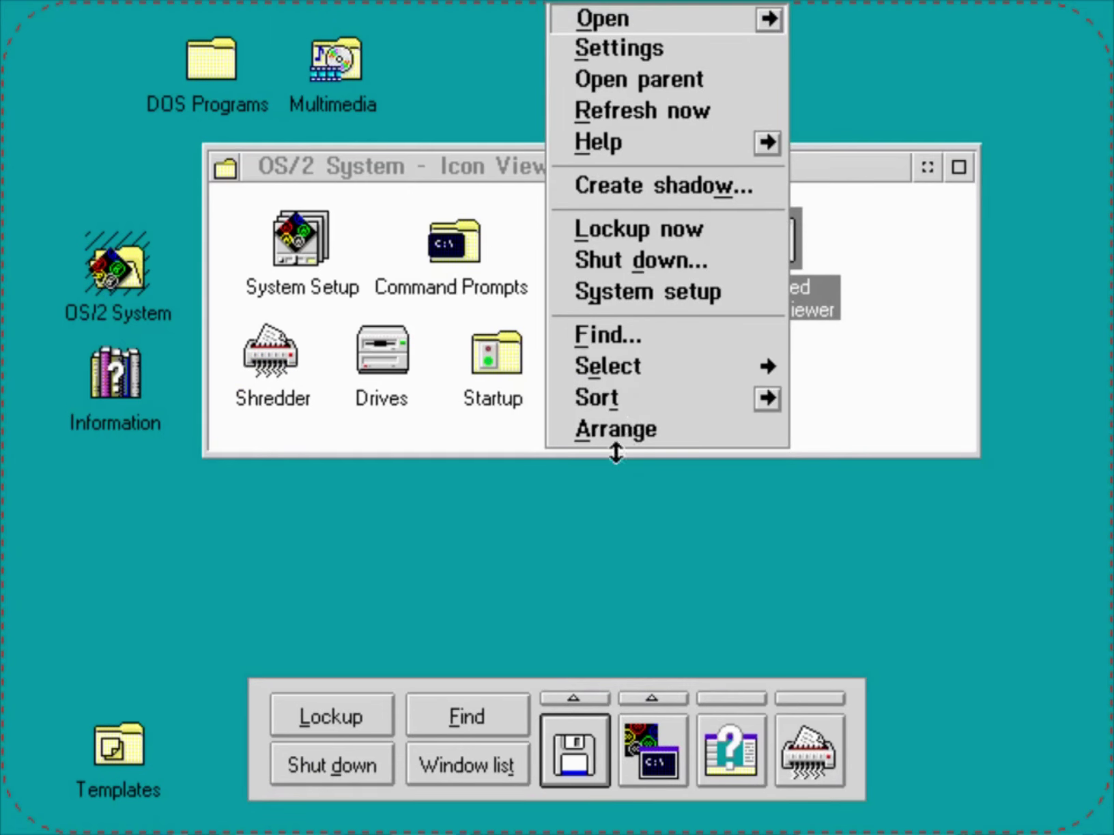
left_click(585, 495)
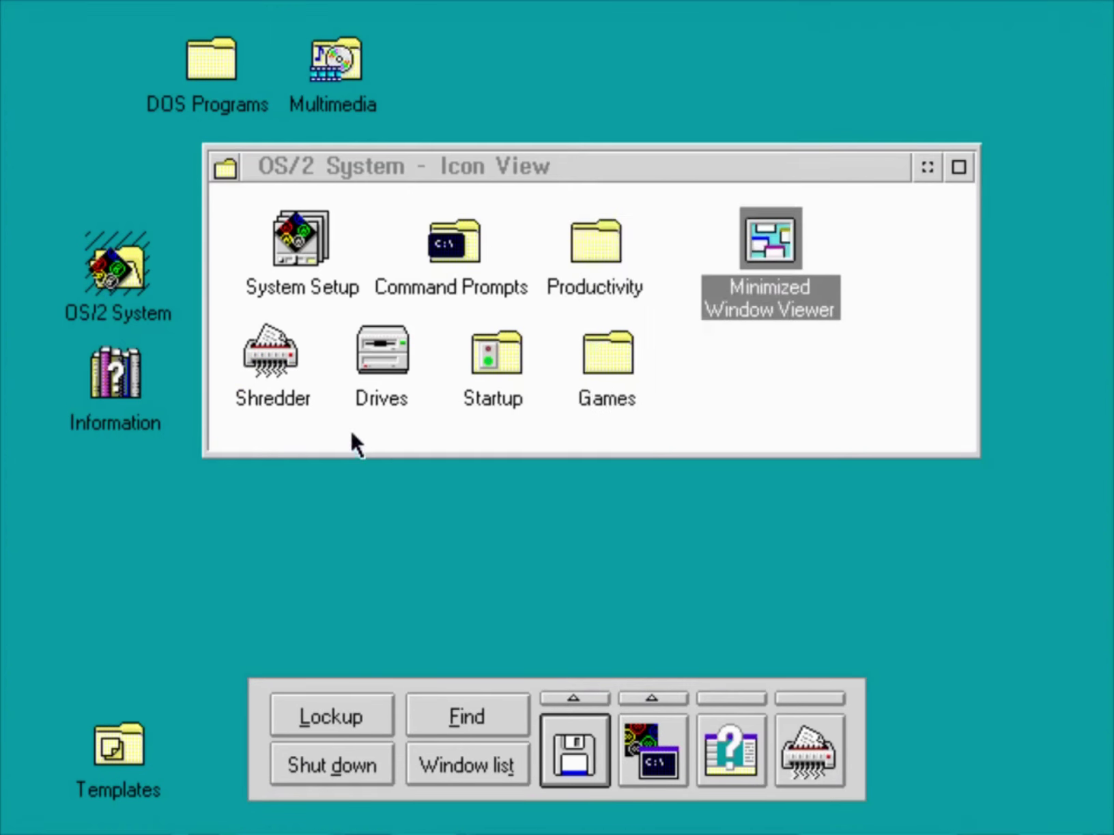
Step: Open System Setup and view the System Clock and the Keyboard settings, hiding each window after viewing
double_click(303, 233)
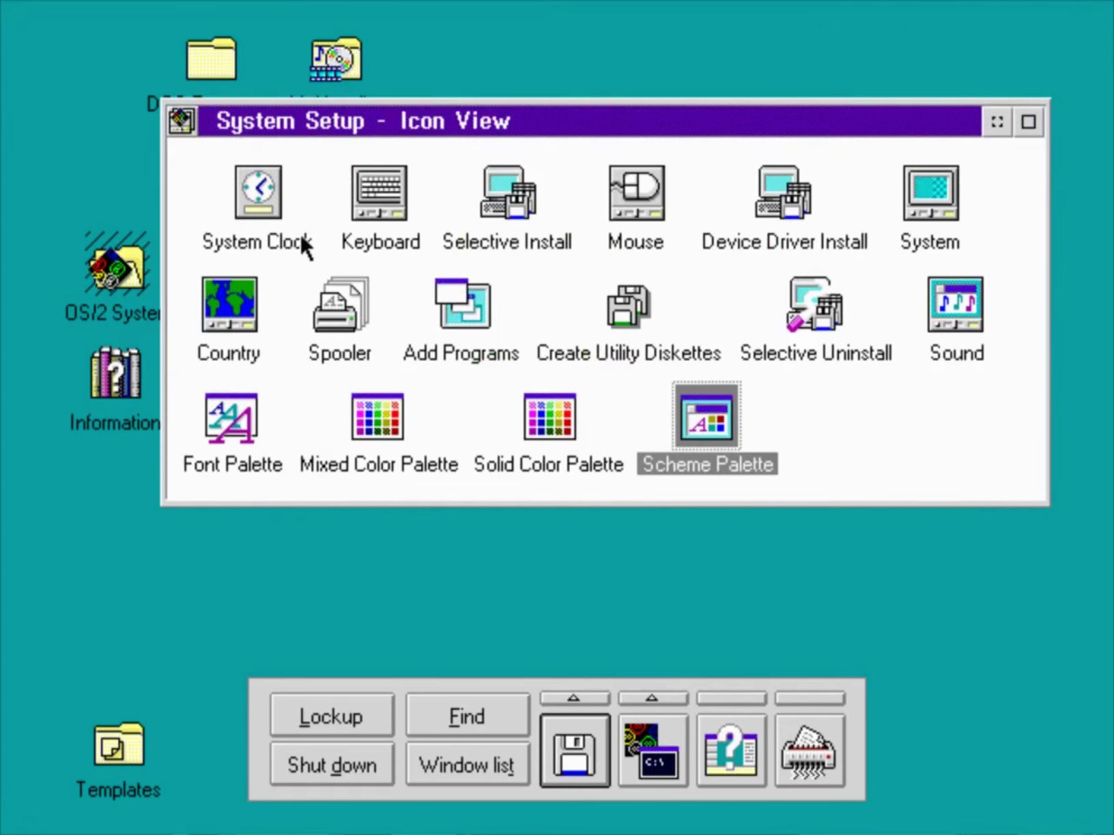
double_click(259, 210)
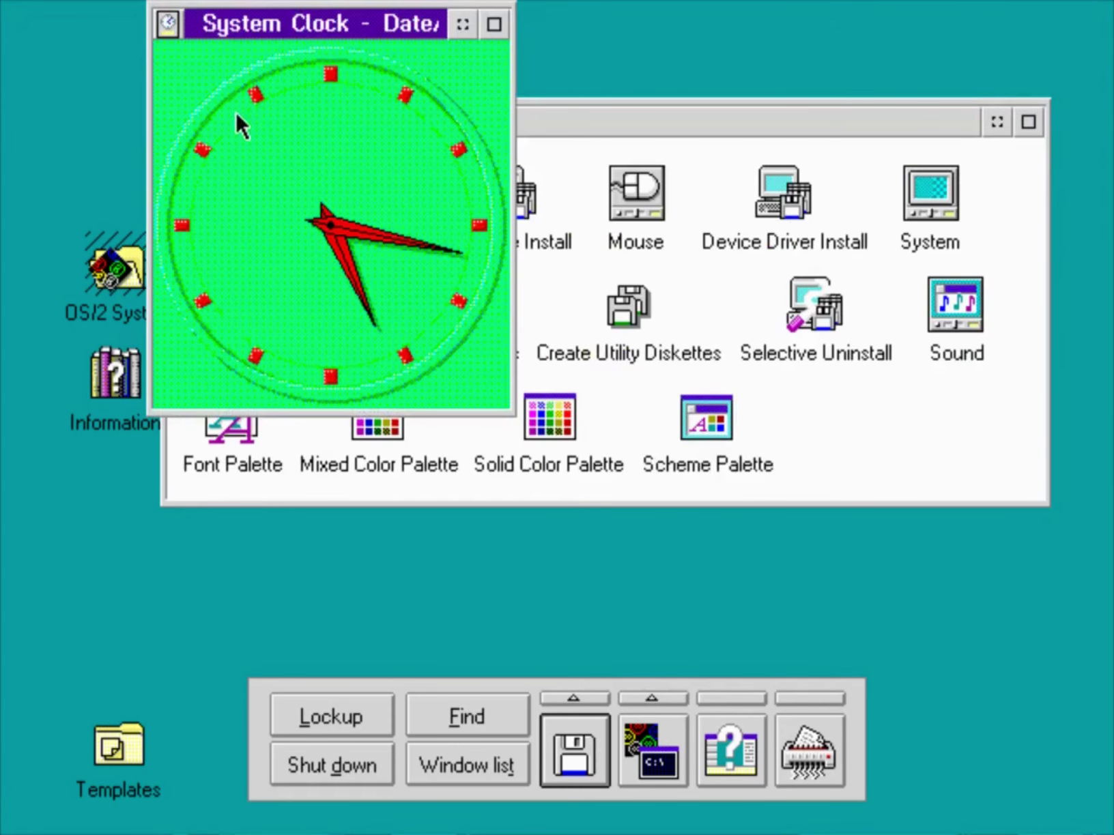
left_click(467, 24)
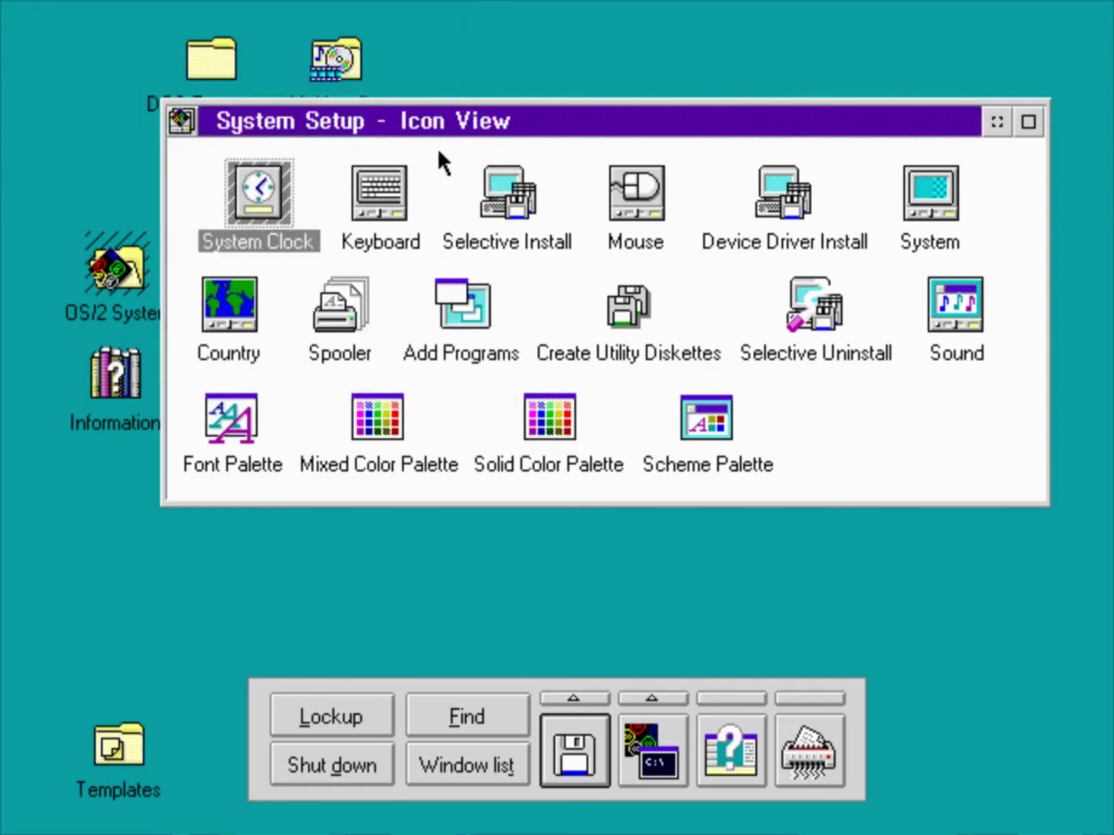
double_click(382, 198)
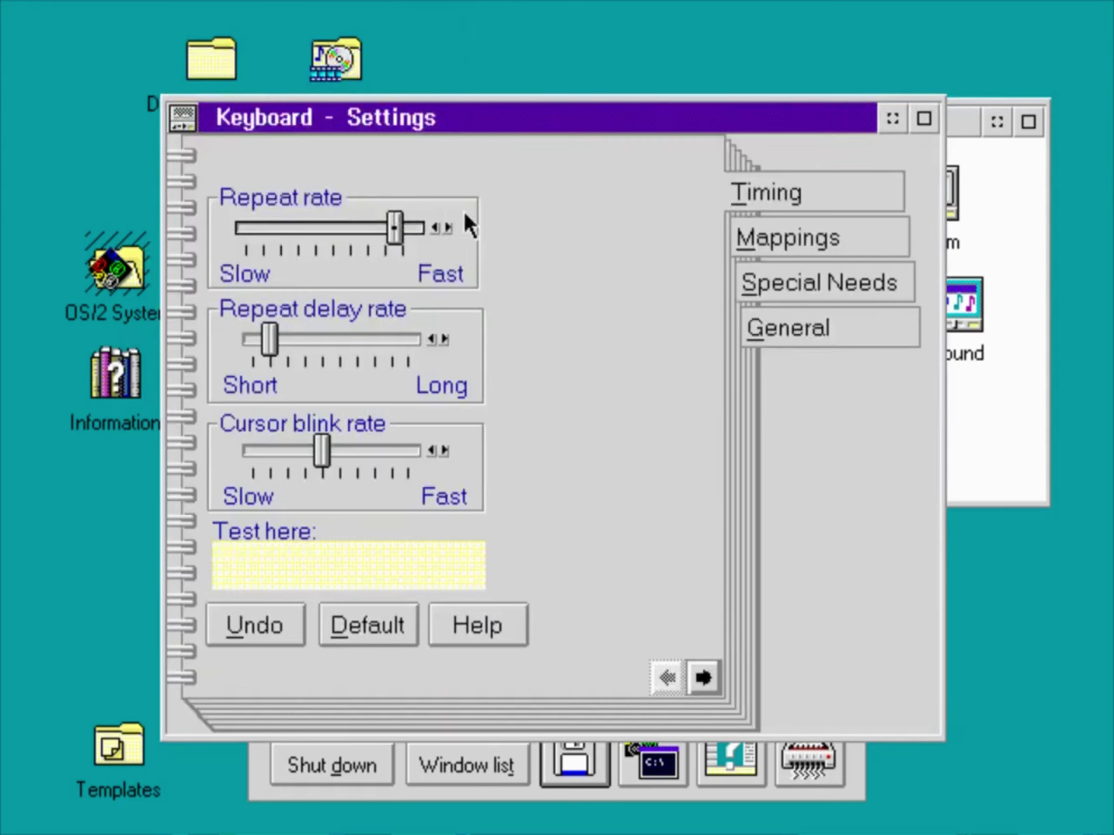
left_click(894, 118)
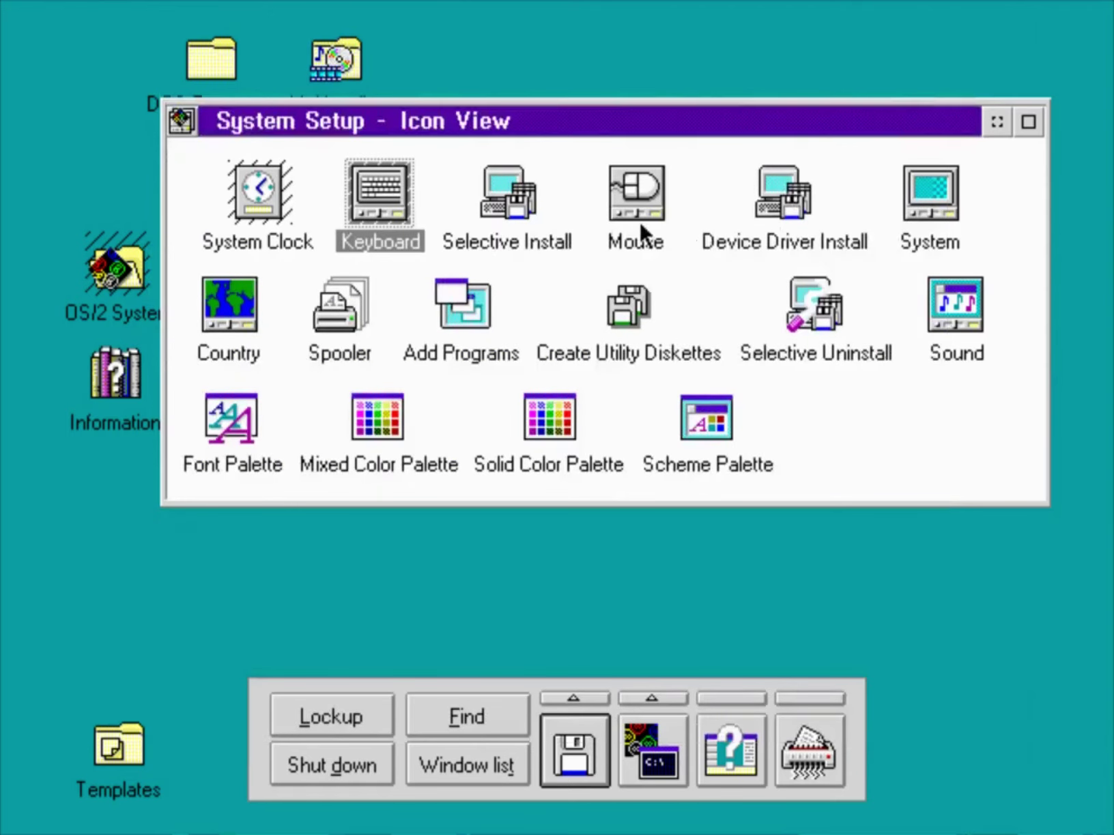
Step: Examine the System settings notebook section by section, from Screen through to General, and hide the notebook
double_click(926, 198)
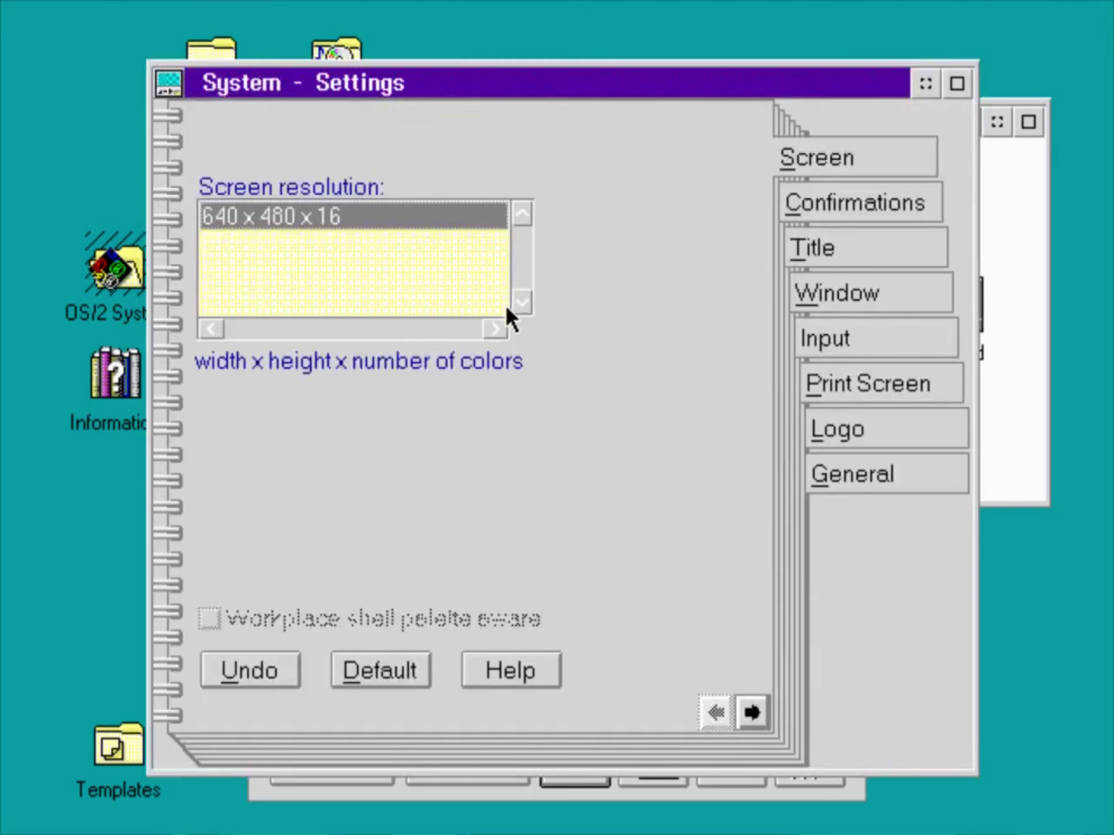
left_click(882, 205)
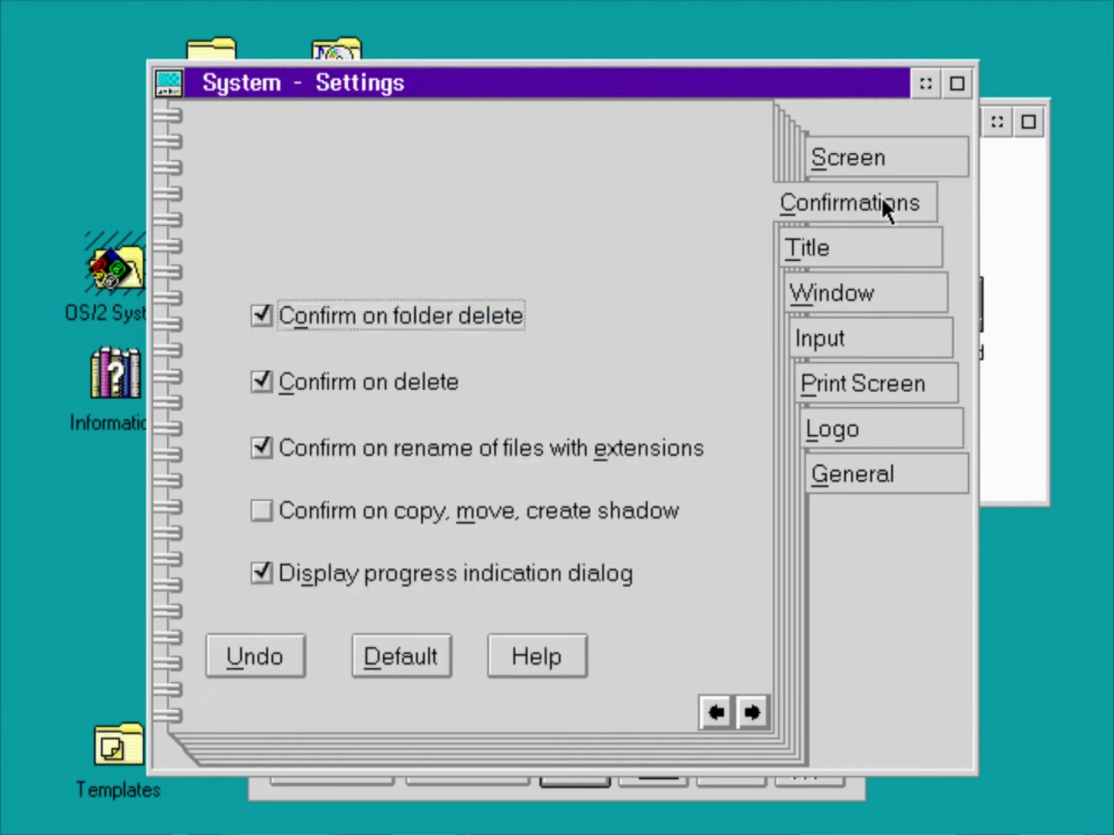
left_click(888, 254)
left_click(879, 298)
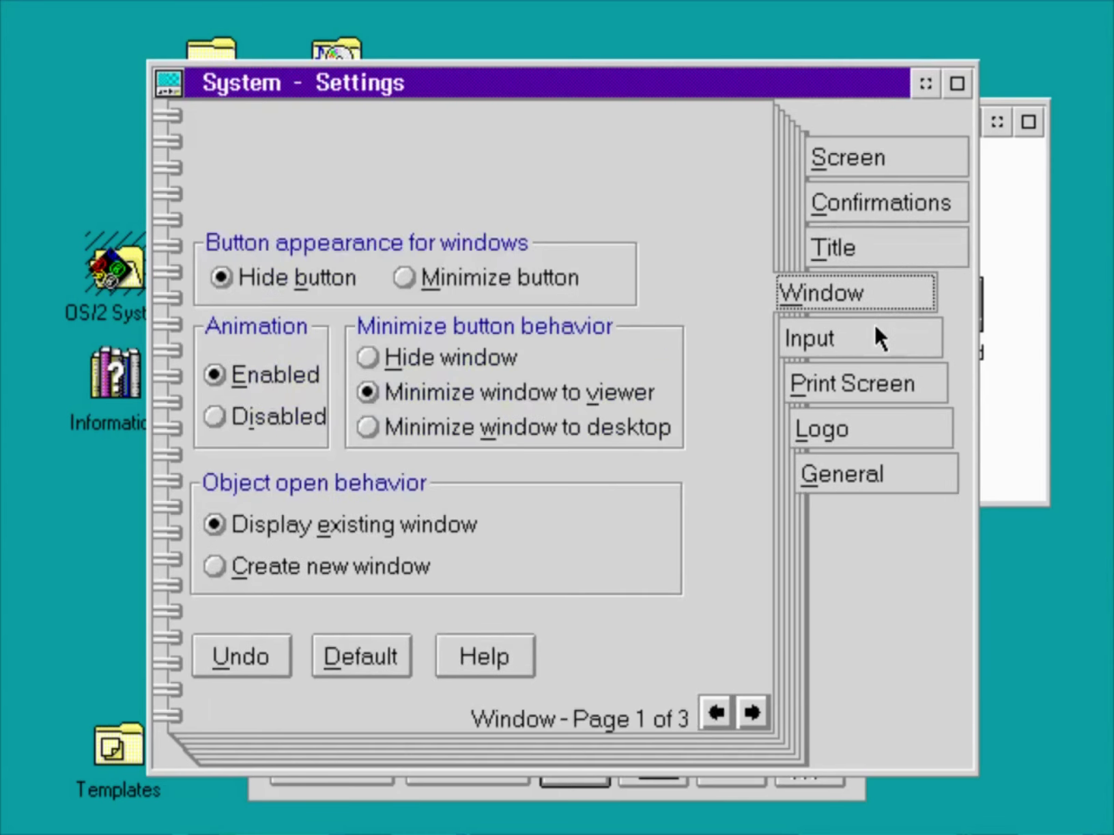
left_click(870, 336)
left_click(868, 385)
left_click(867, 430)
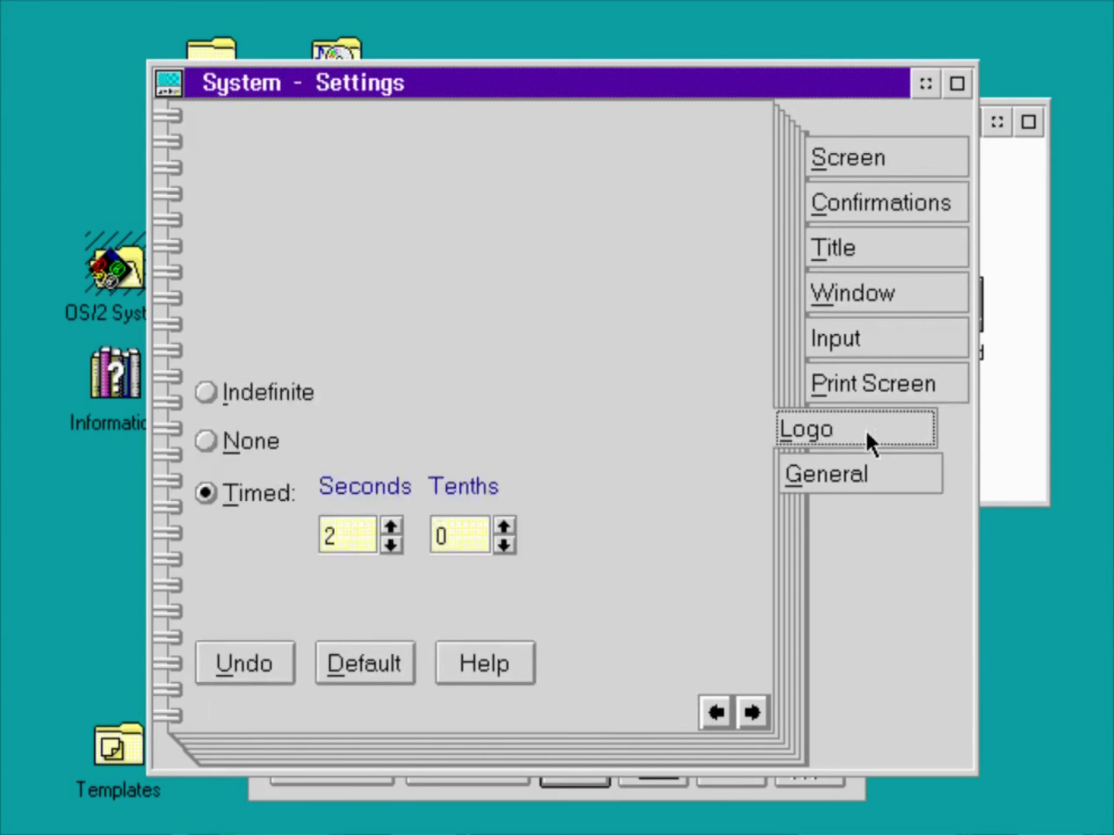
left_click(874, 467)
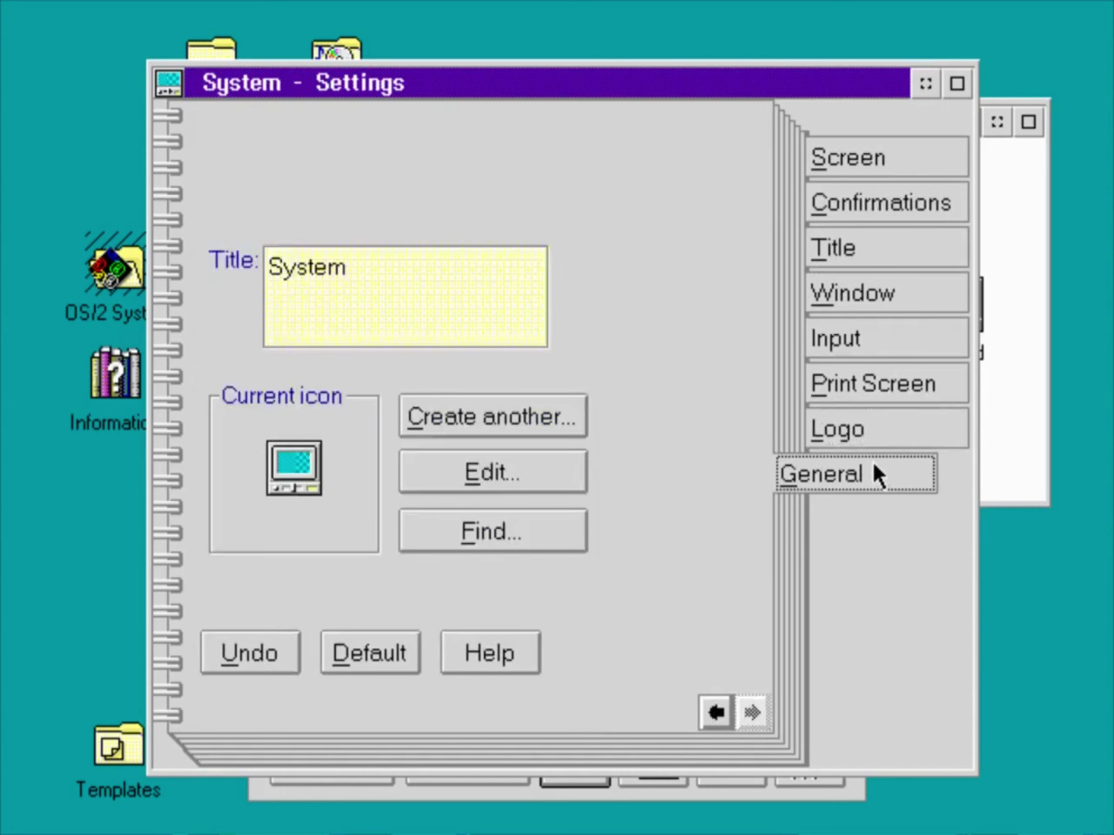
left_click(927, 84)
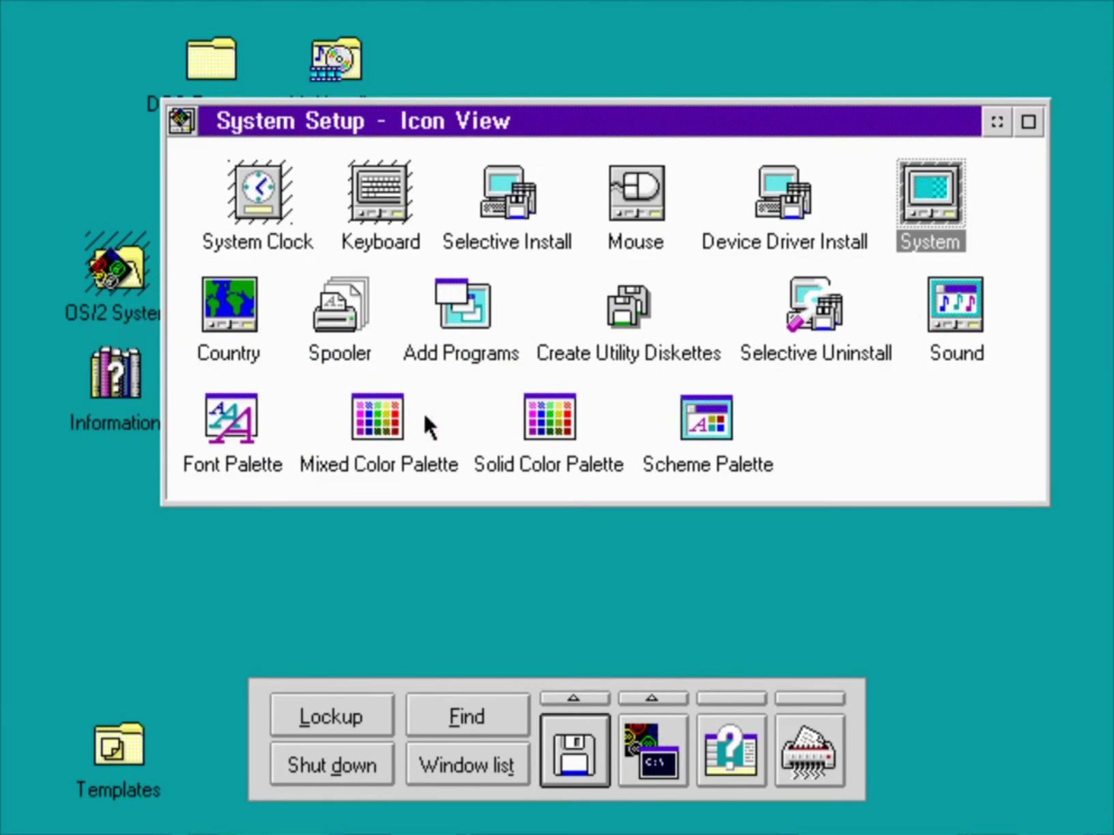
Step: View the Mixed Color Palette, and hide both the palette and the System Setup folder
double_click(393, 417)
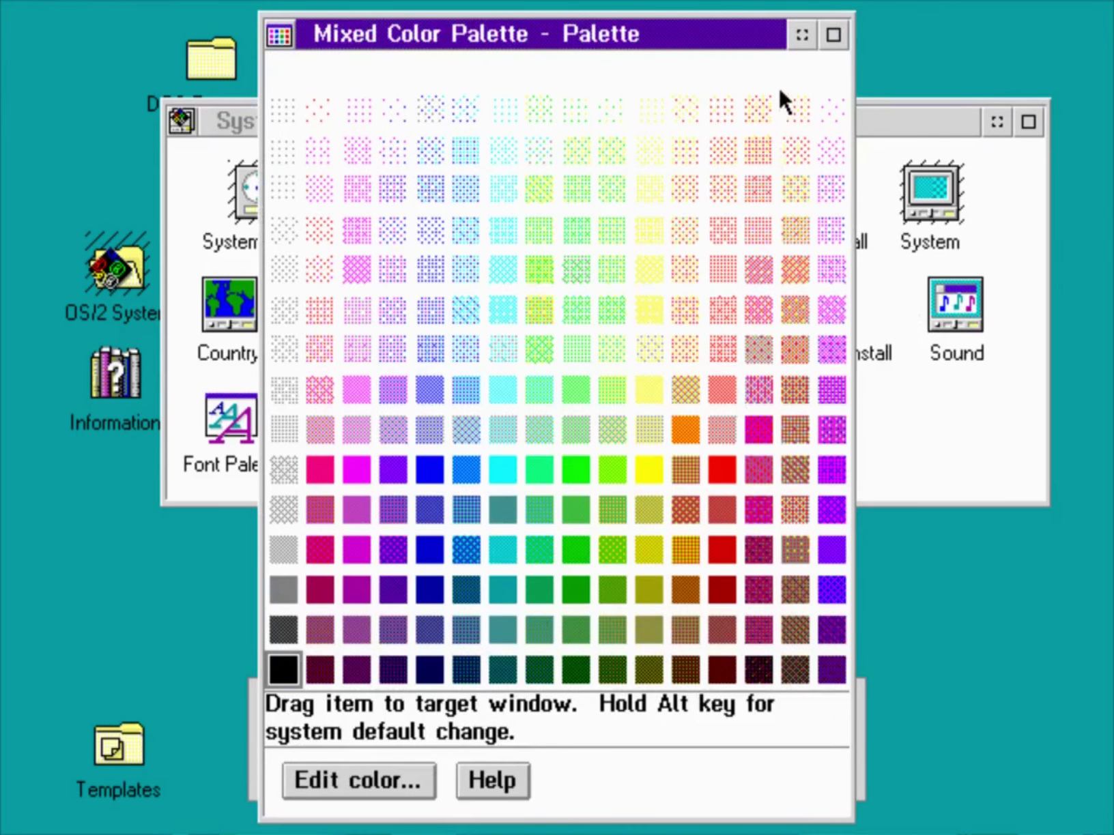
left_click(801, 34)
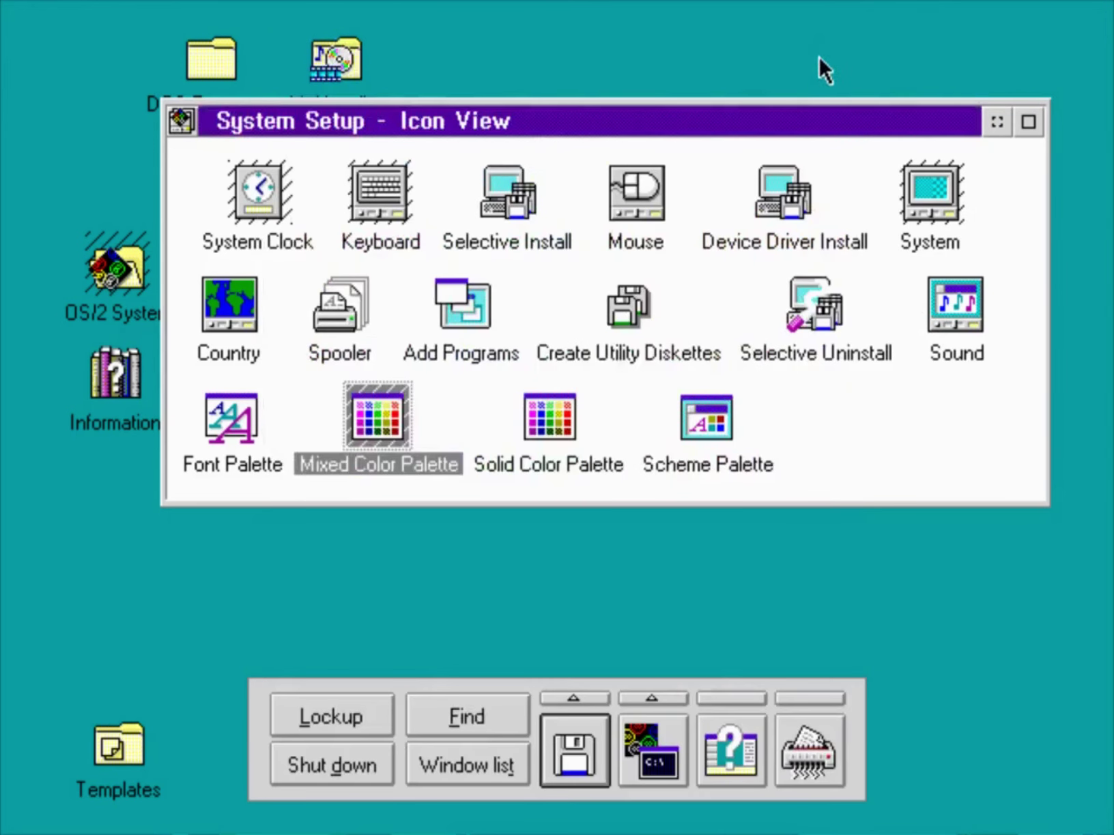
left_click(996, 122)
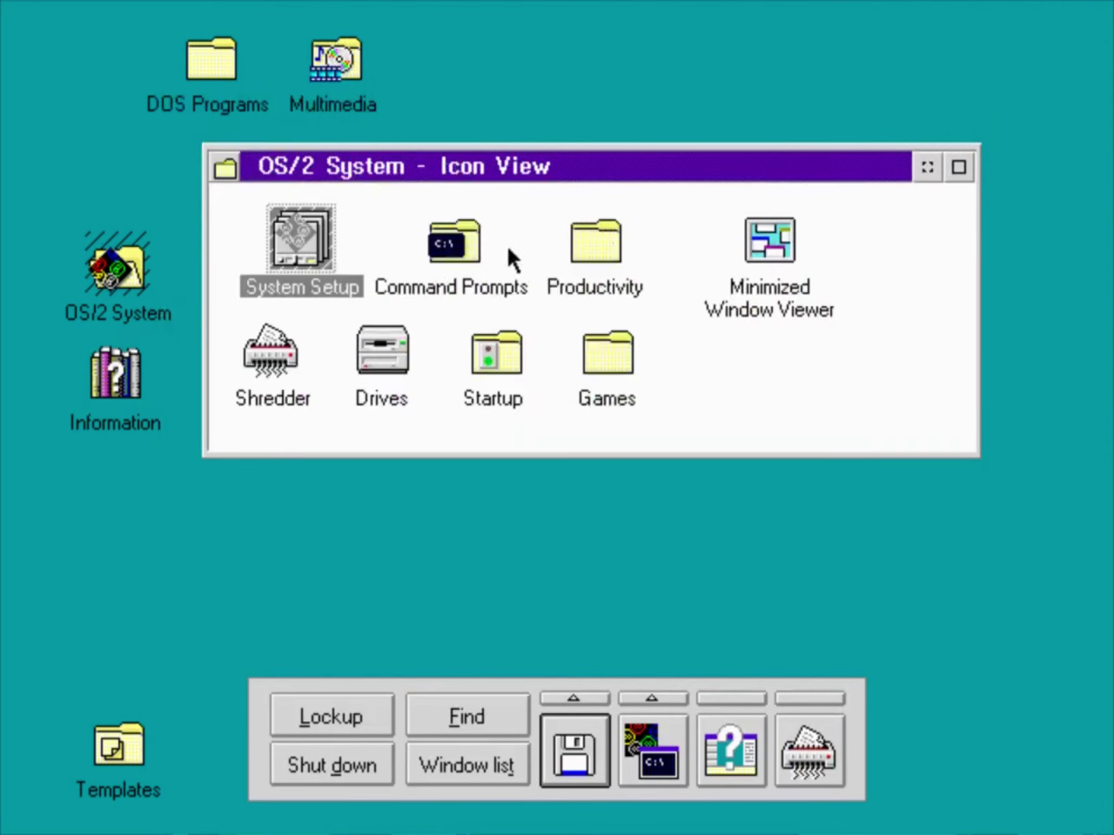
Step: Run the help command in an OS/2 Window session from the Command Prompts folder, and end the session with exit
double_click(464, 250)
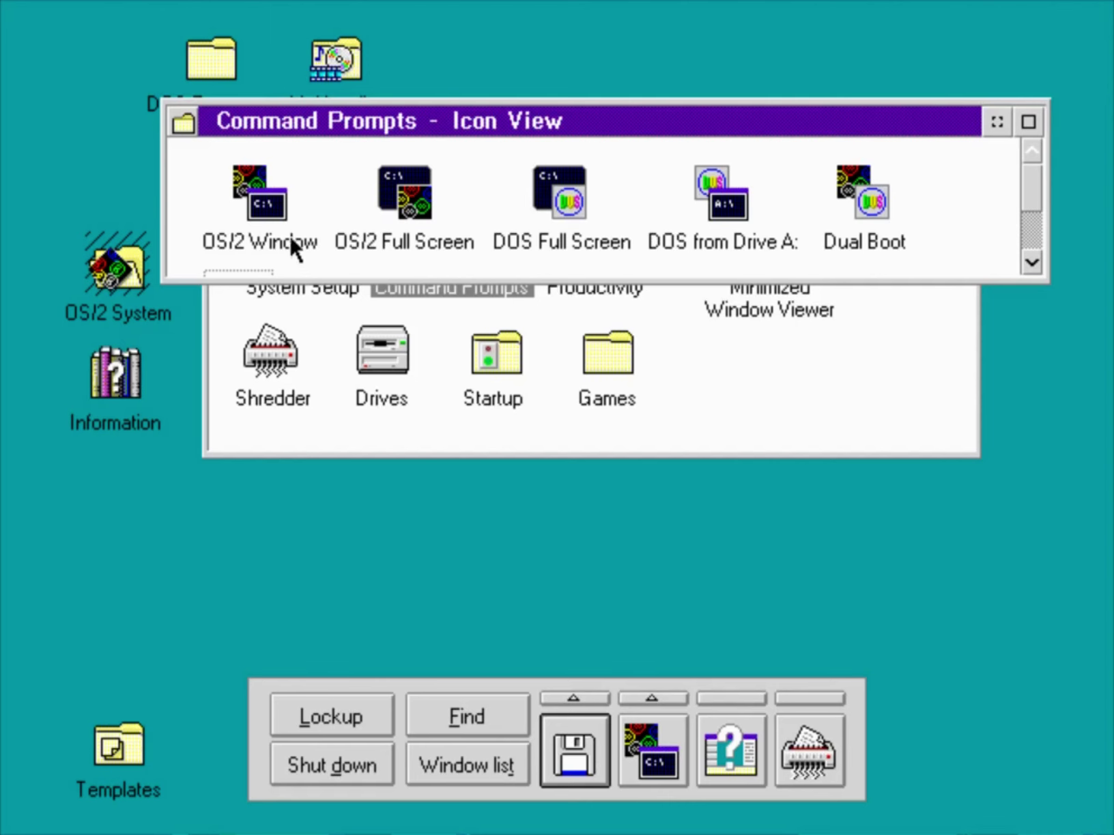
double_click(247, 217)
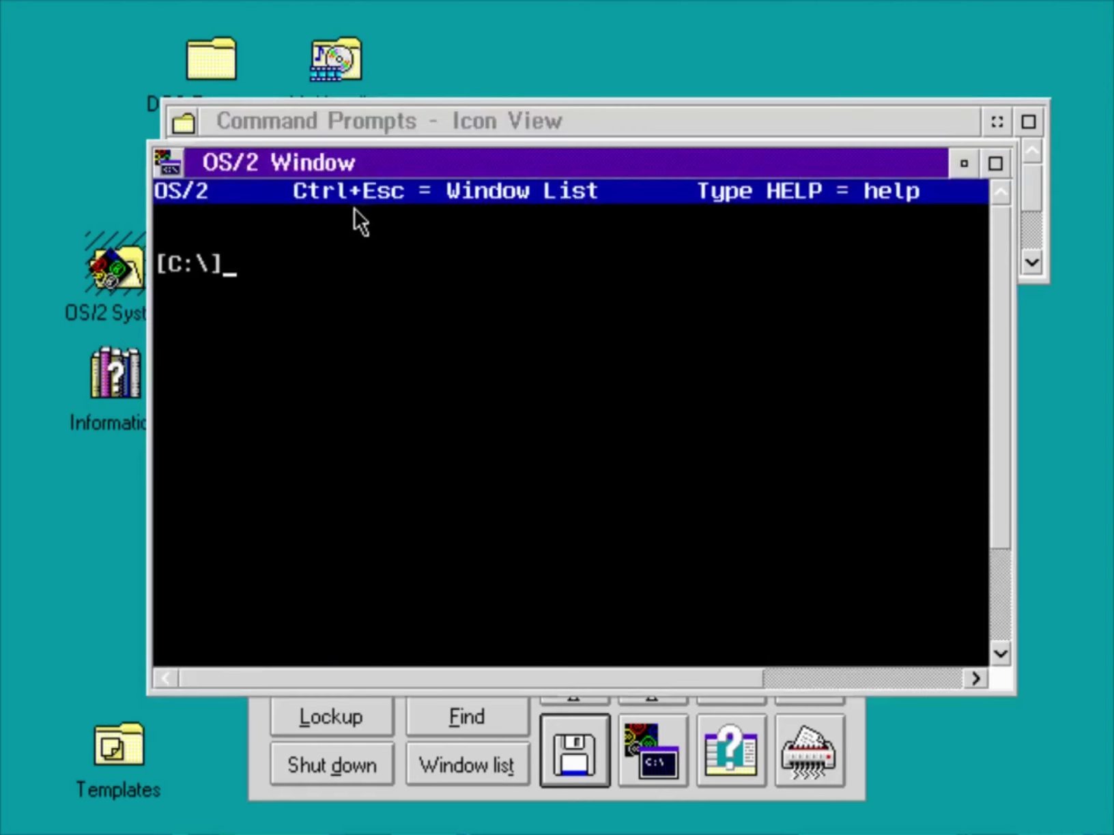
type("help")
key("Return")
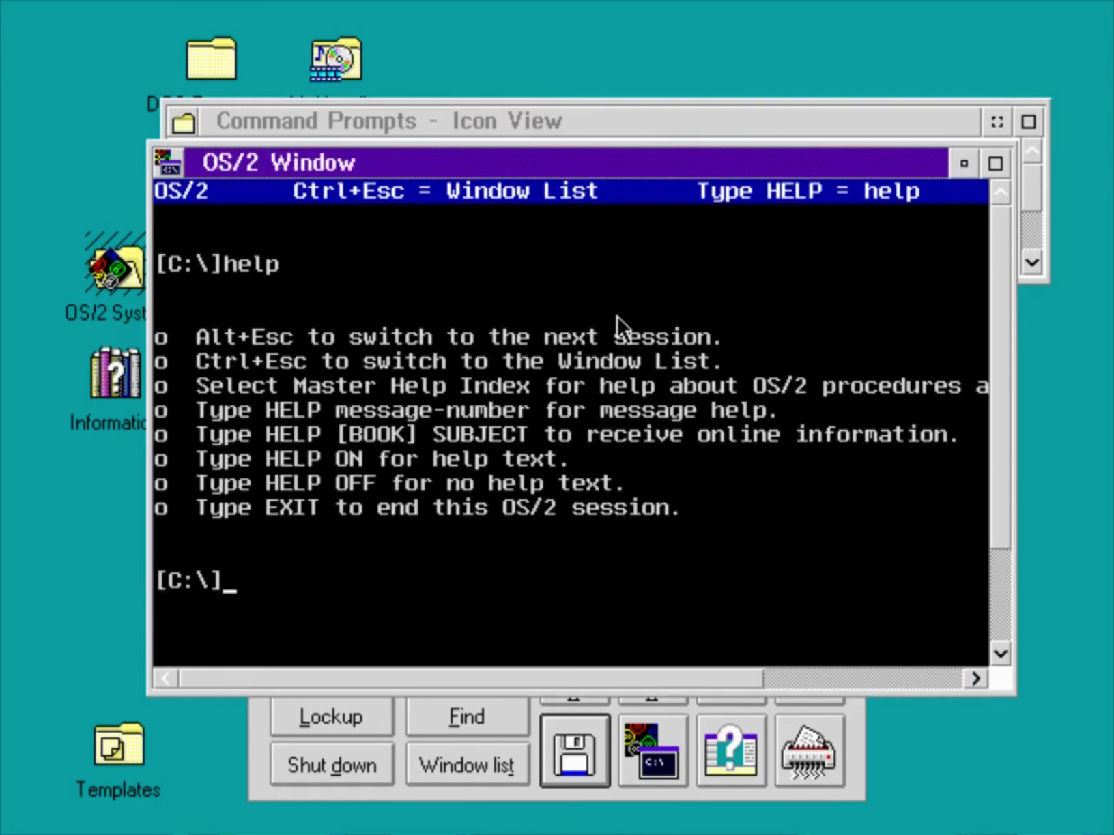
type("exit")
key("Return")
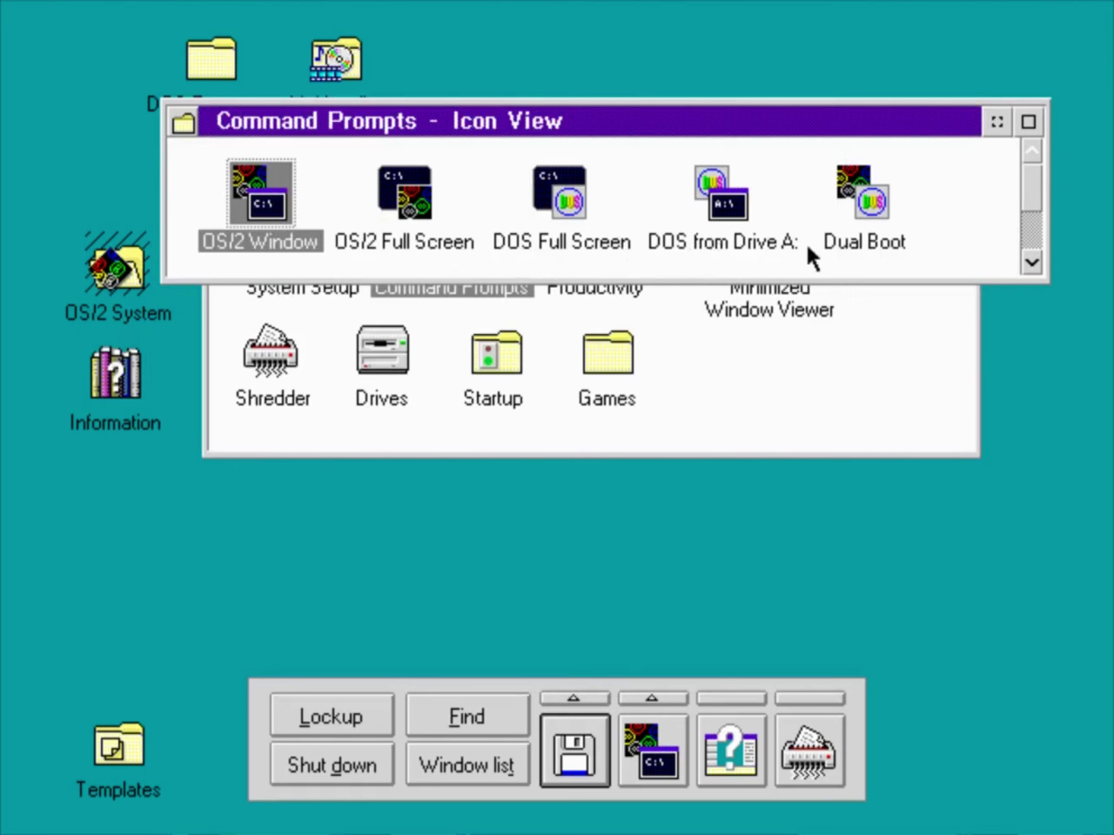
Step: Open the DOS Window session from the Command Prompts folder
left_click(1031, 264)
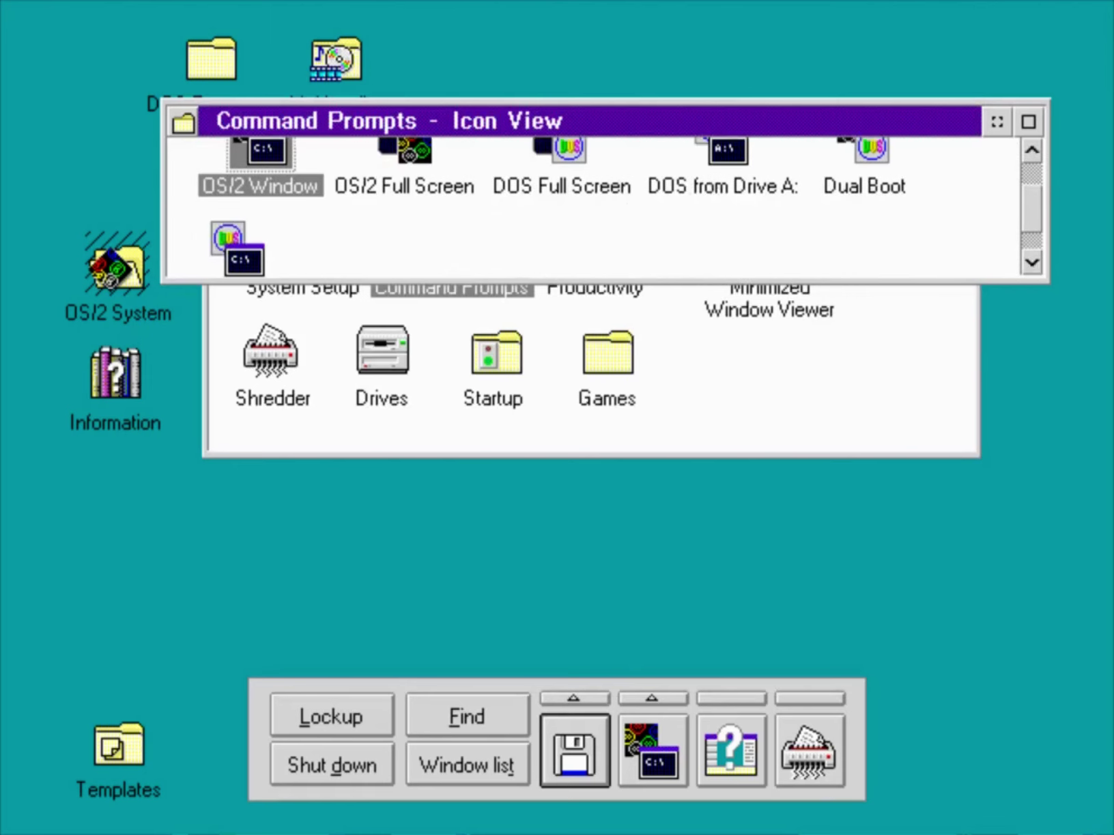
double_click(239, 242)
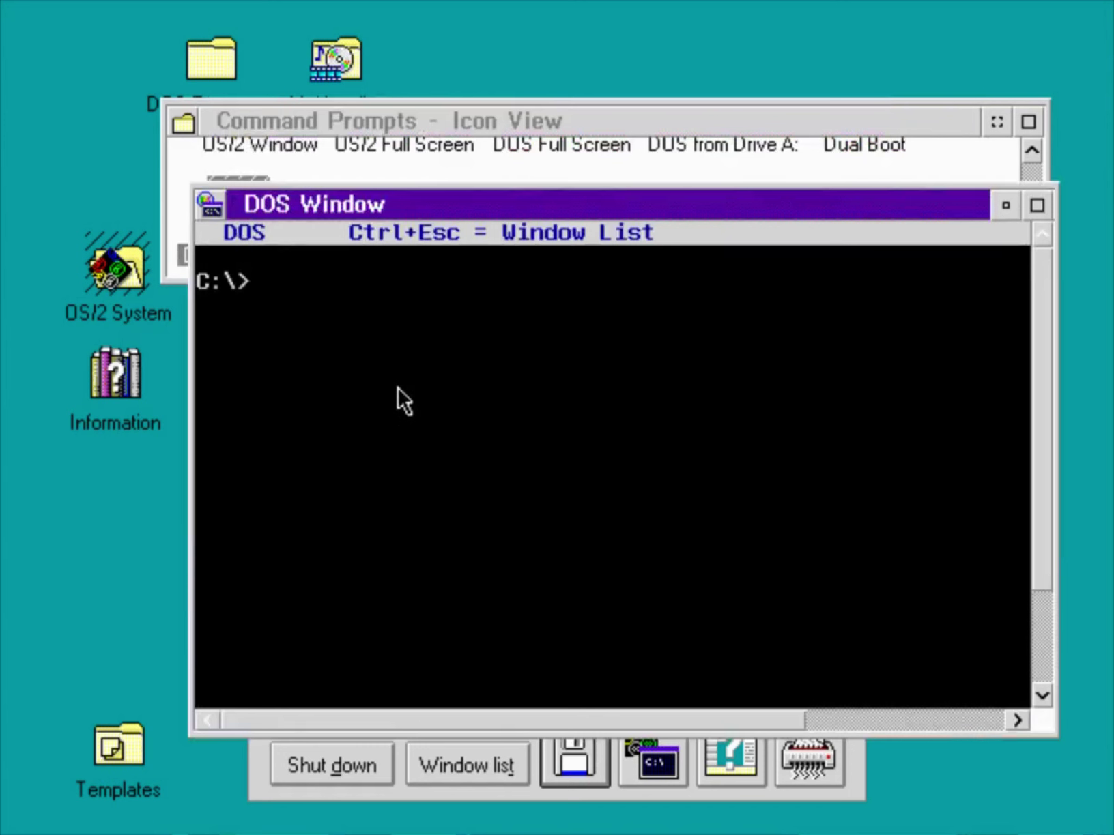
Step: Run the dir and chkdsk commands in the DOS Window session, and minimize the session
type("dir")
key("Return")
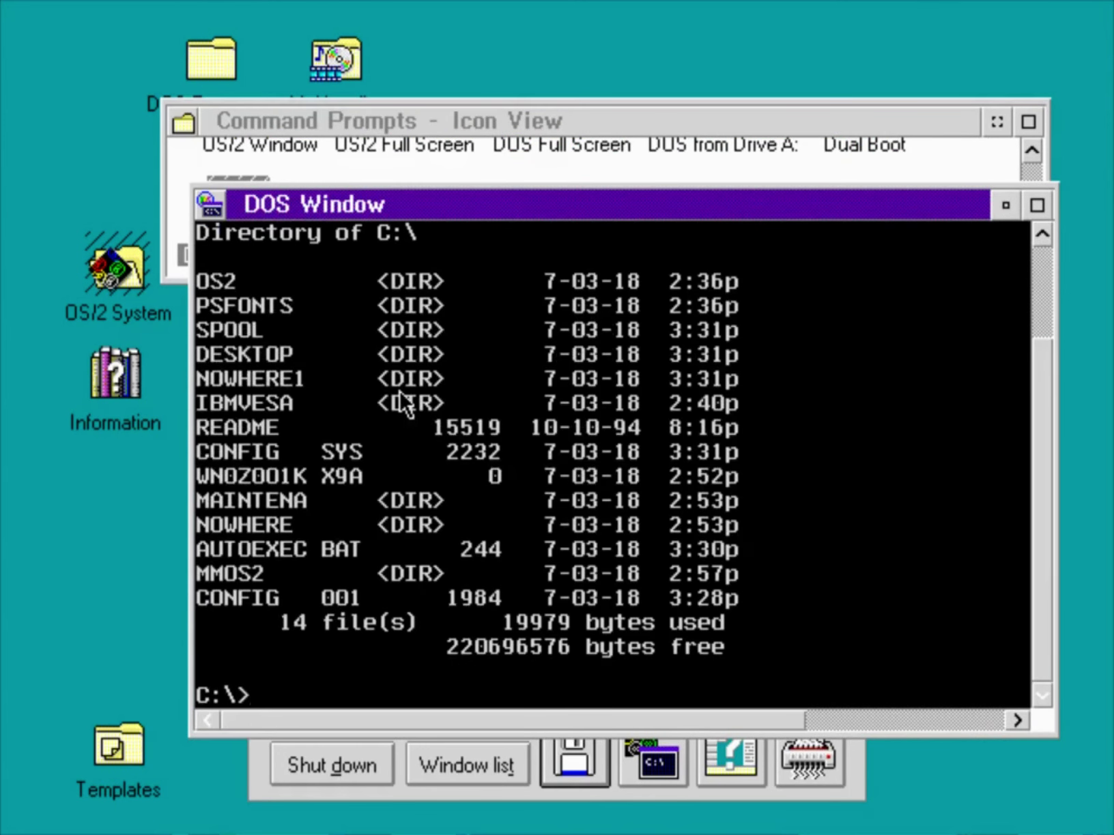
type("chkdsk")
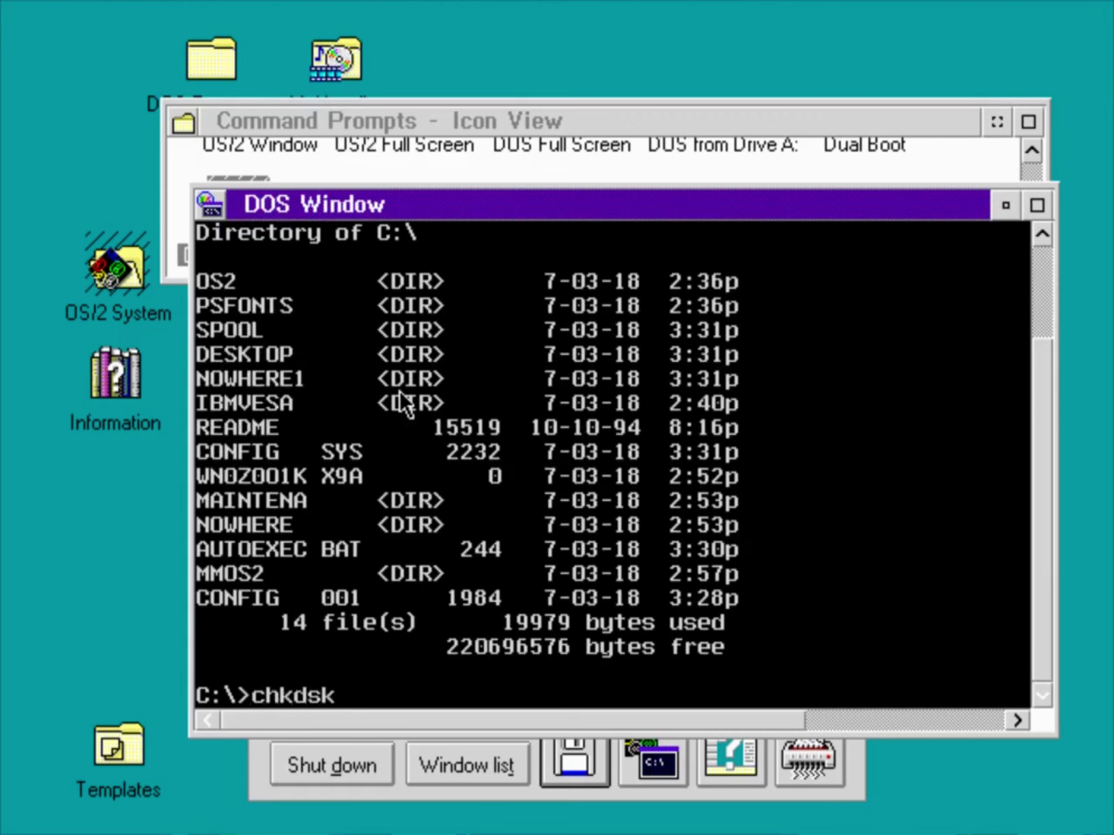
key("Return")
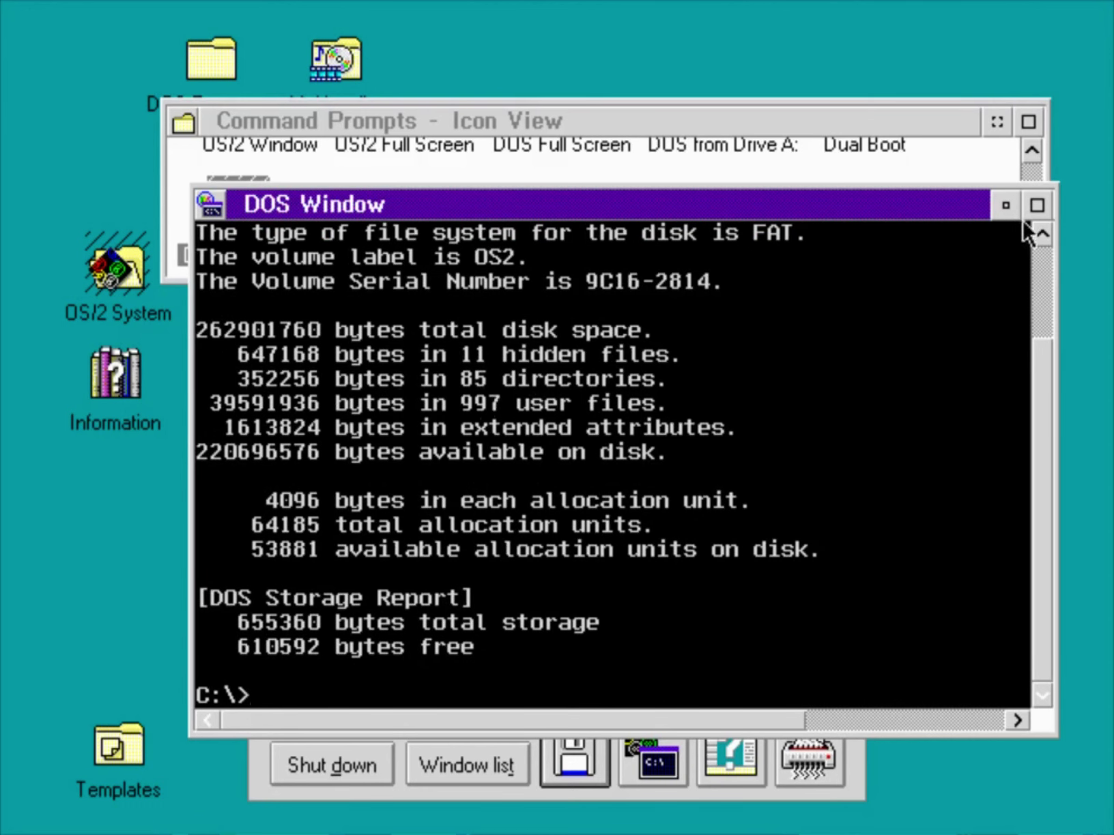
left_click(1006, 205)
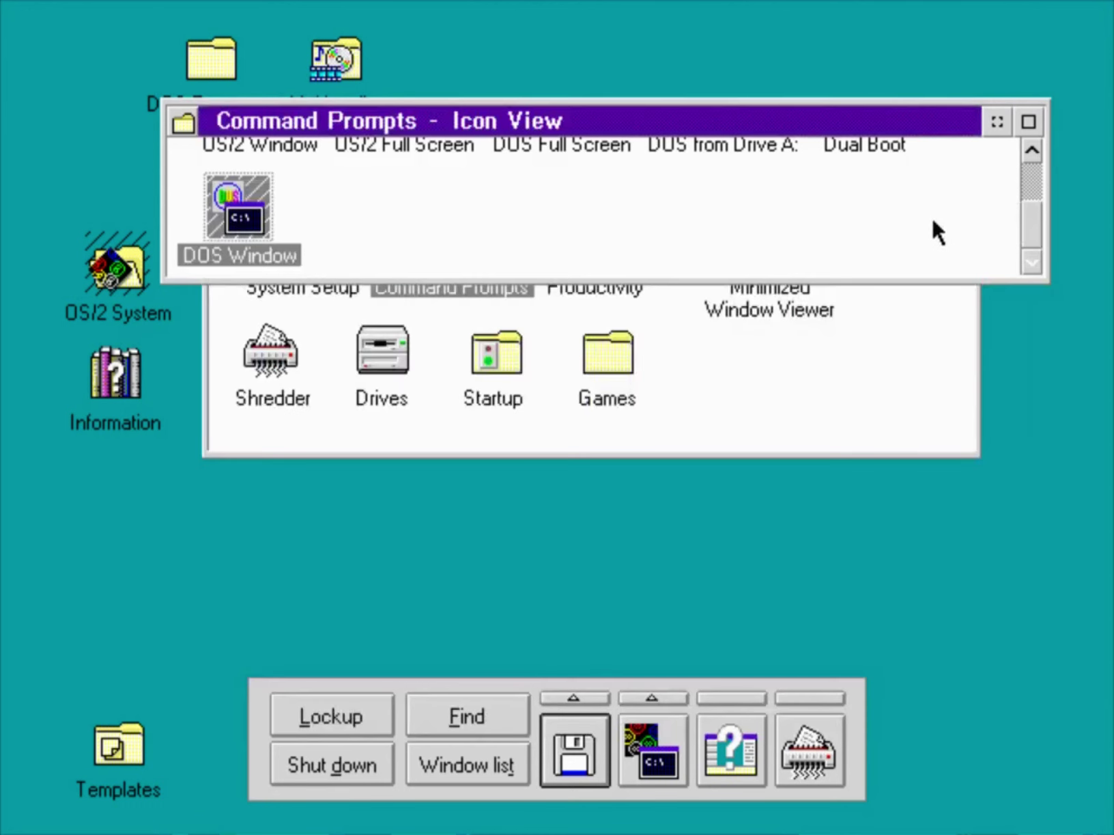
Step: Start Dual Boot from the Command Prompts folder but decline to continue with n, and hide the folder
left_click(1032, 151)
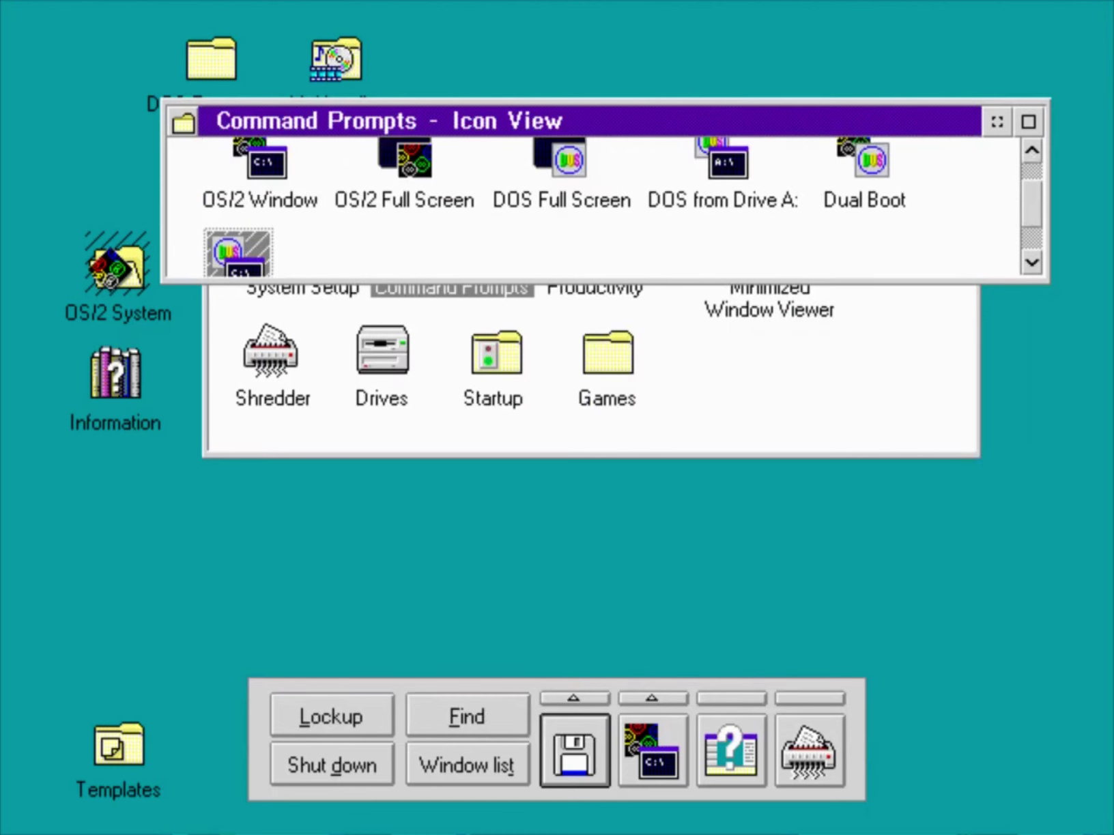
left_click(1032, 152)
double_click(847, 201)
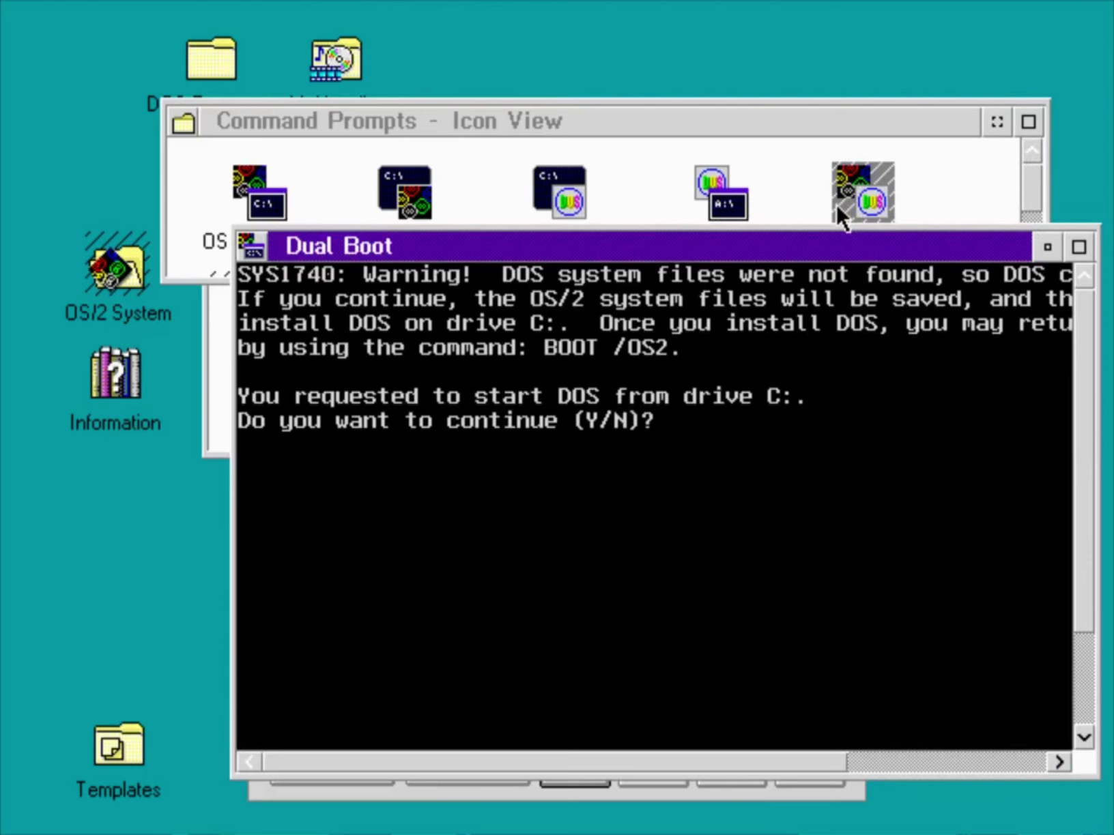
type("n")
key("Return")
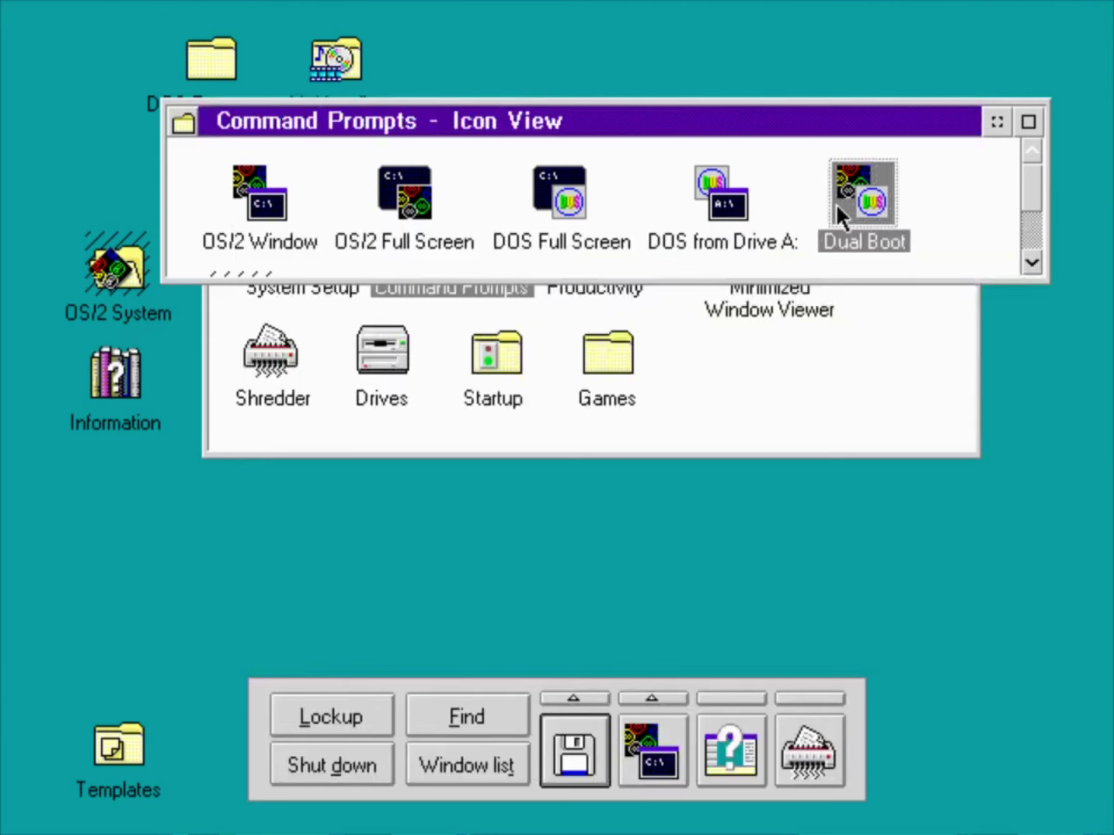
left_click(996, 127)
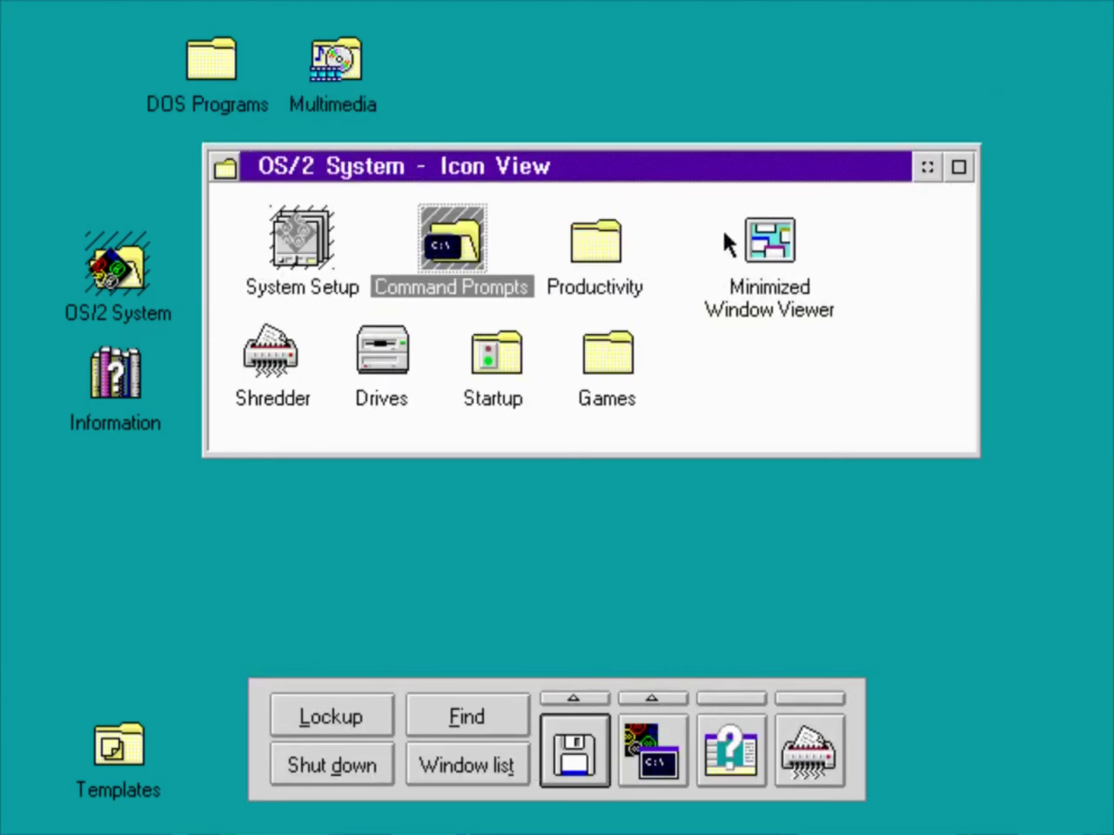
Step: View the OS/2 System Editor and its File commands from the Productivity folder, and close the editor
double_click(599, 245)
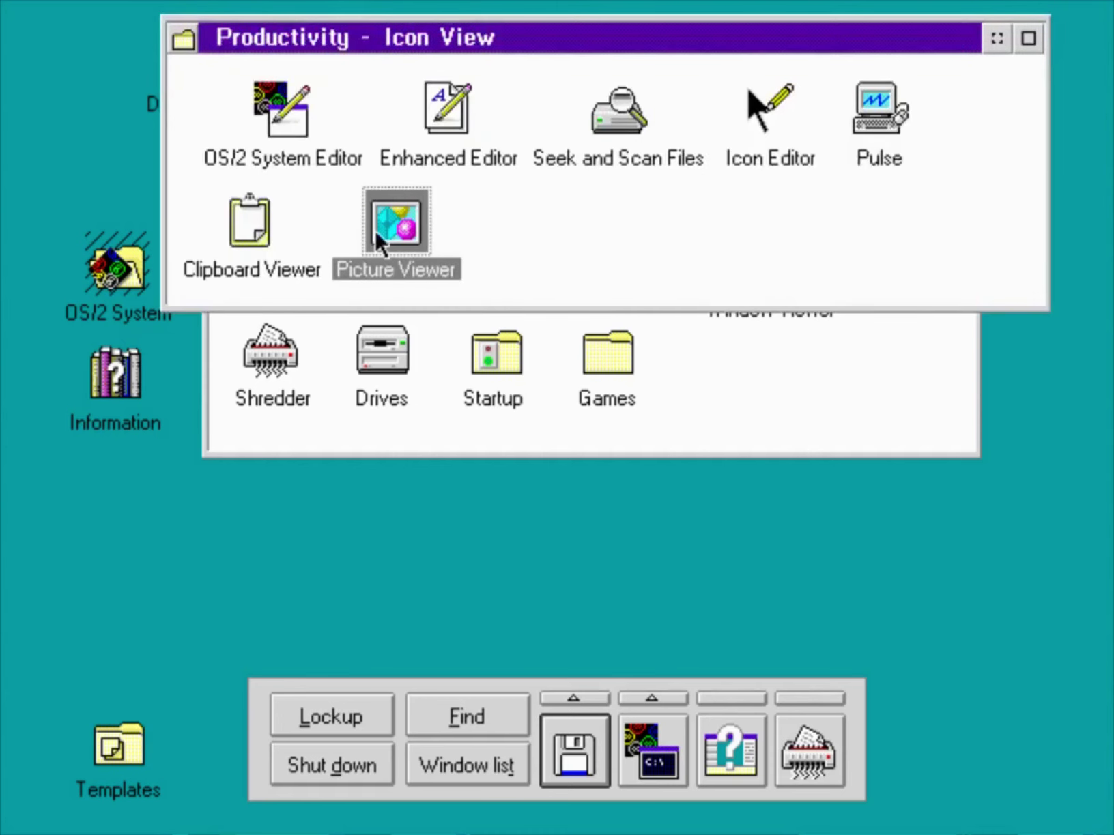
double_click(281, 140)
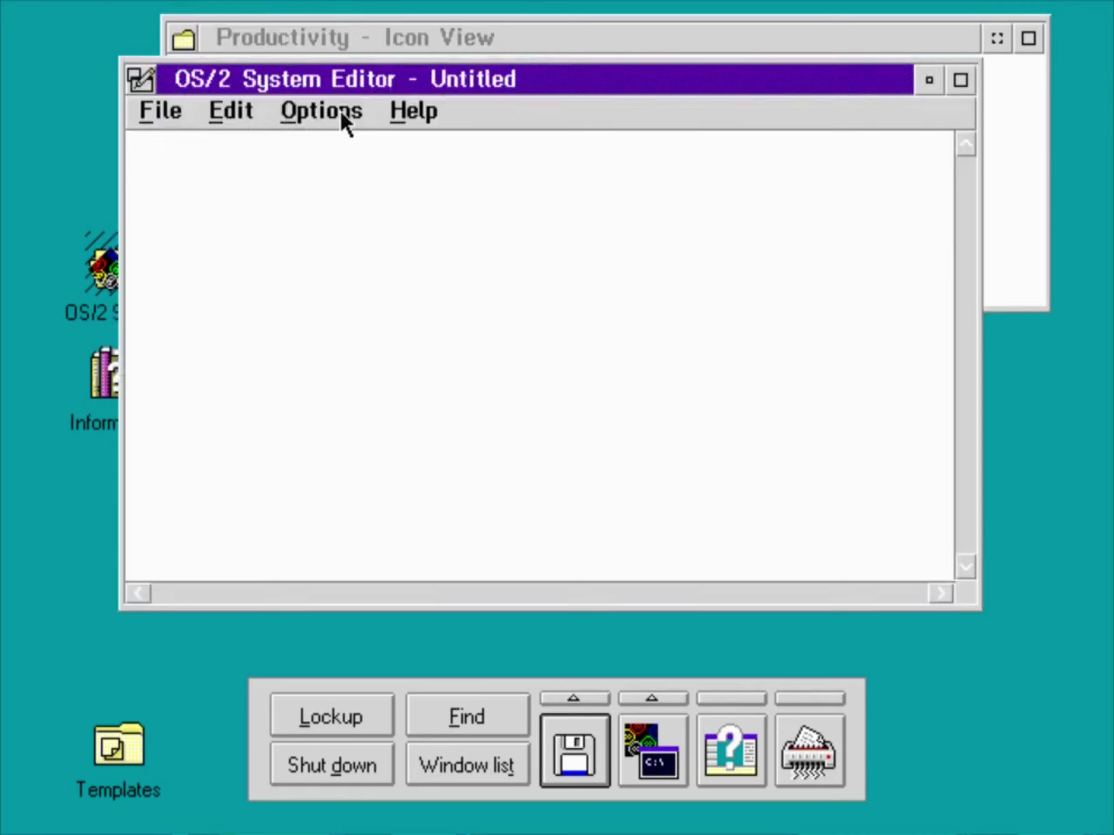
left_click(162, 112)
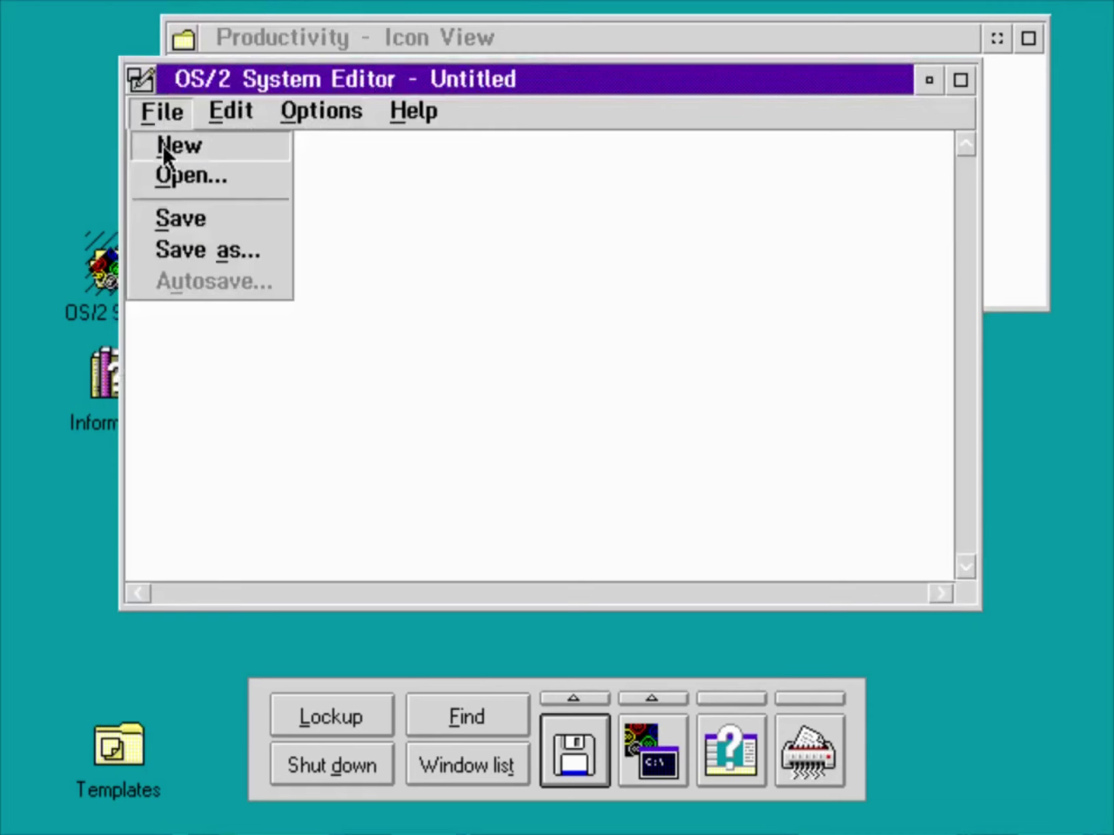
left_click(141, 81)
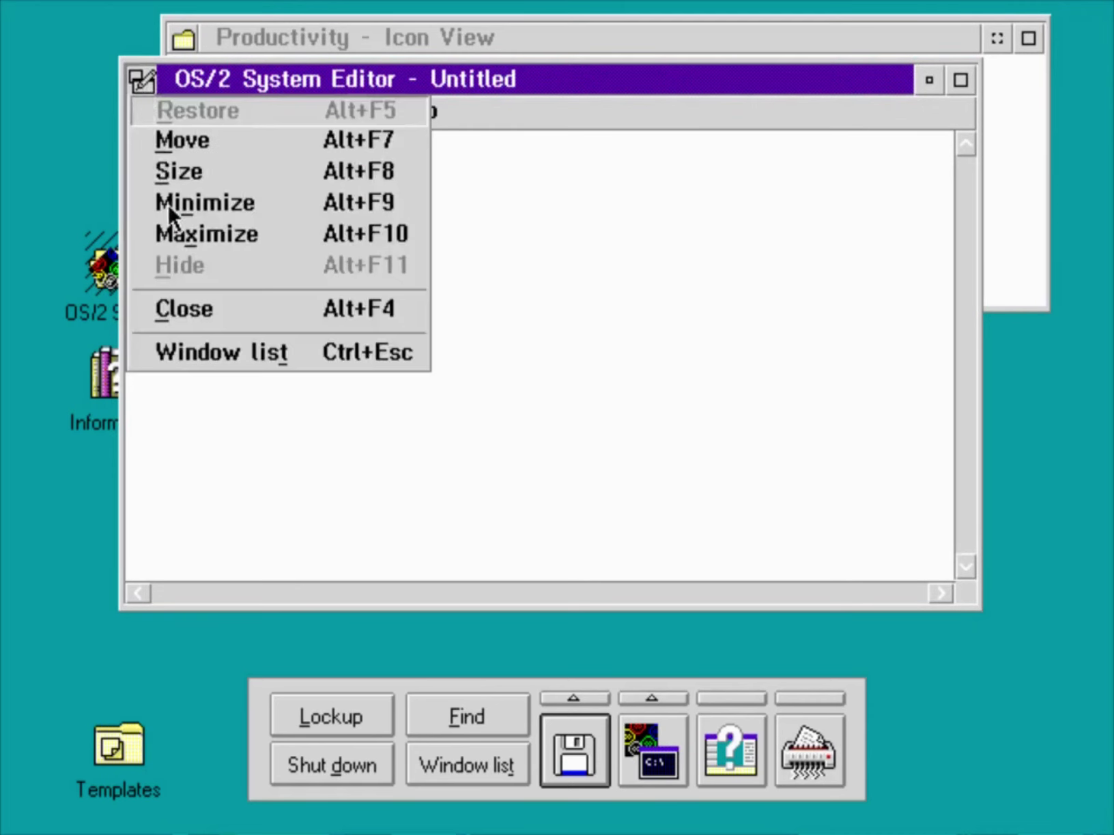
left_click(244, 307)
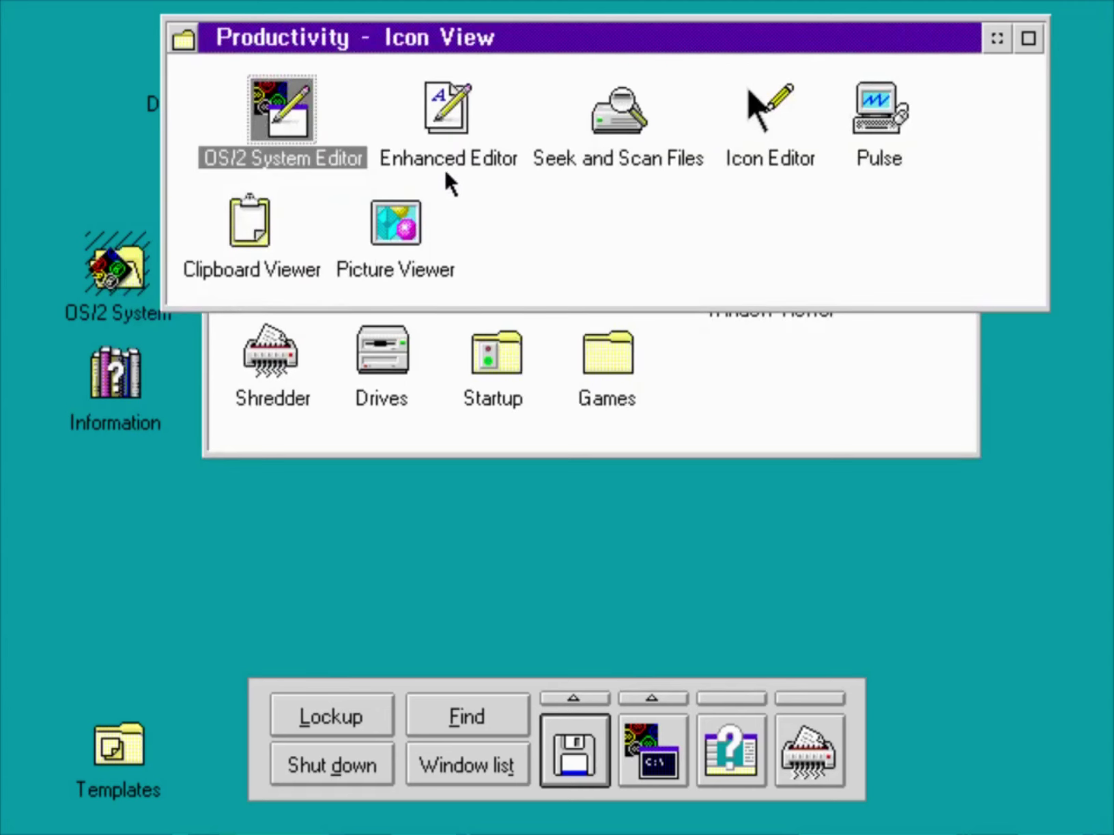
Step: Open the Enhanced Editor and enter the line "Aldo Computers" followed by a line break in the untitled file
double_click(449, 120)
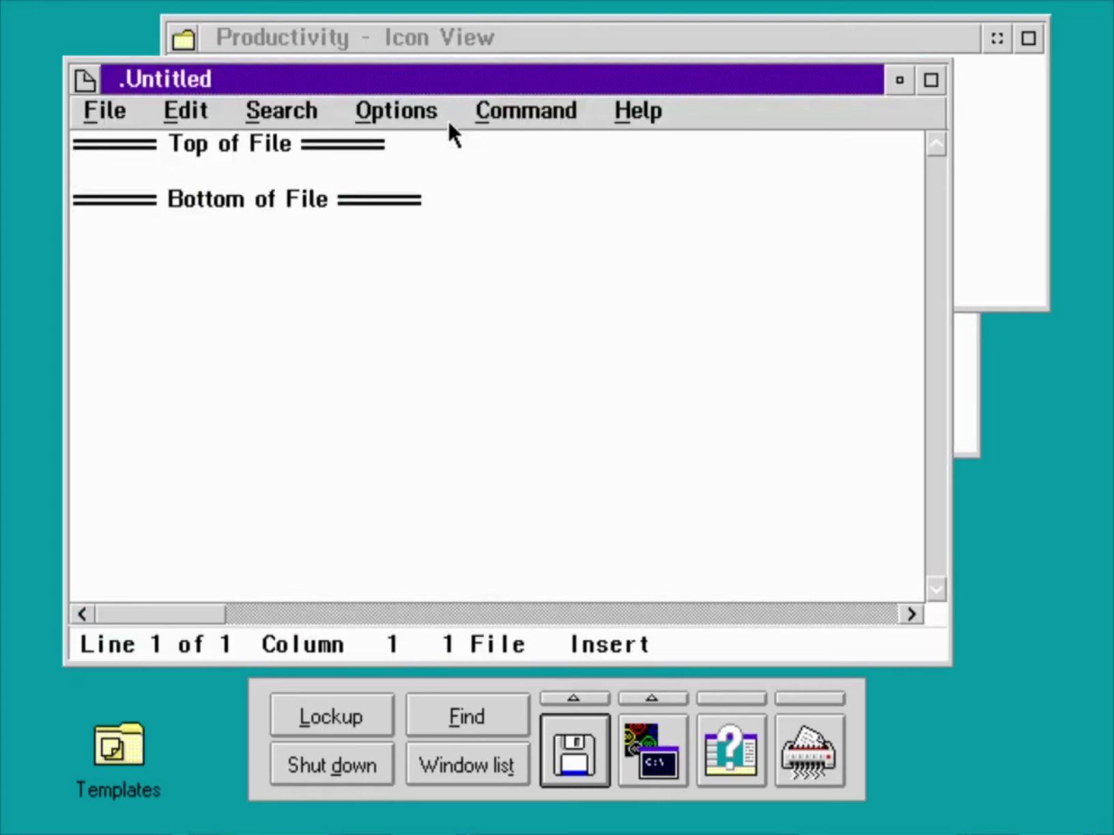
type("Aldo ")
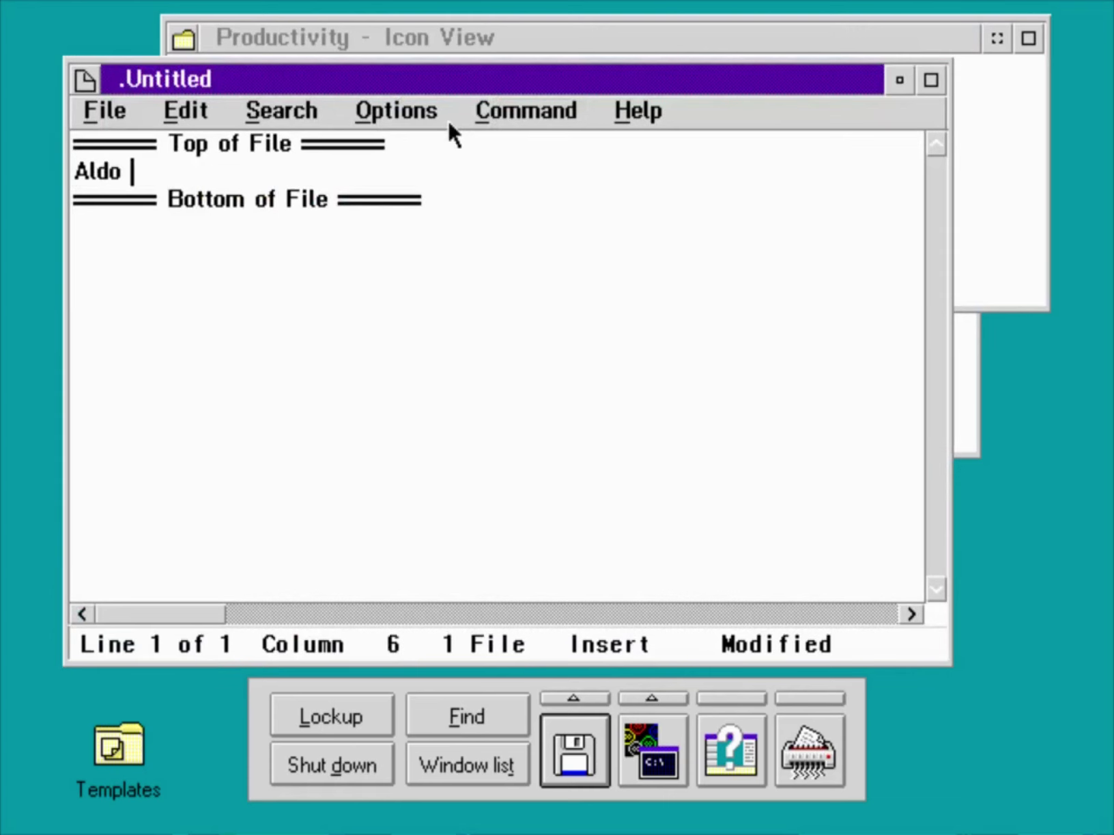
type("Computers")
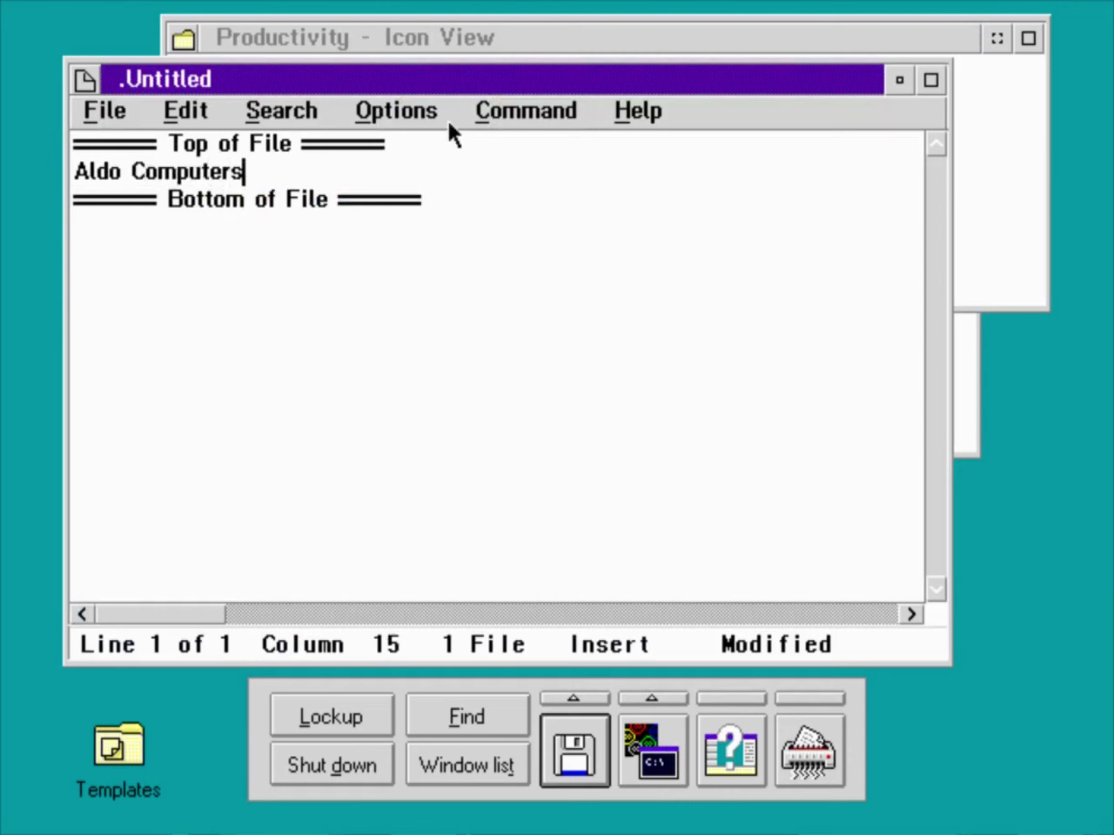
key("Return")
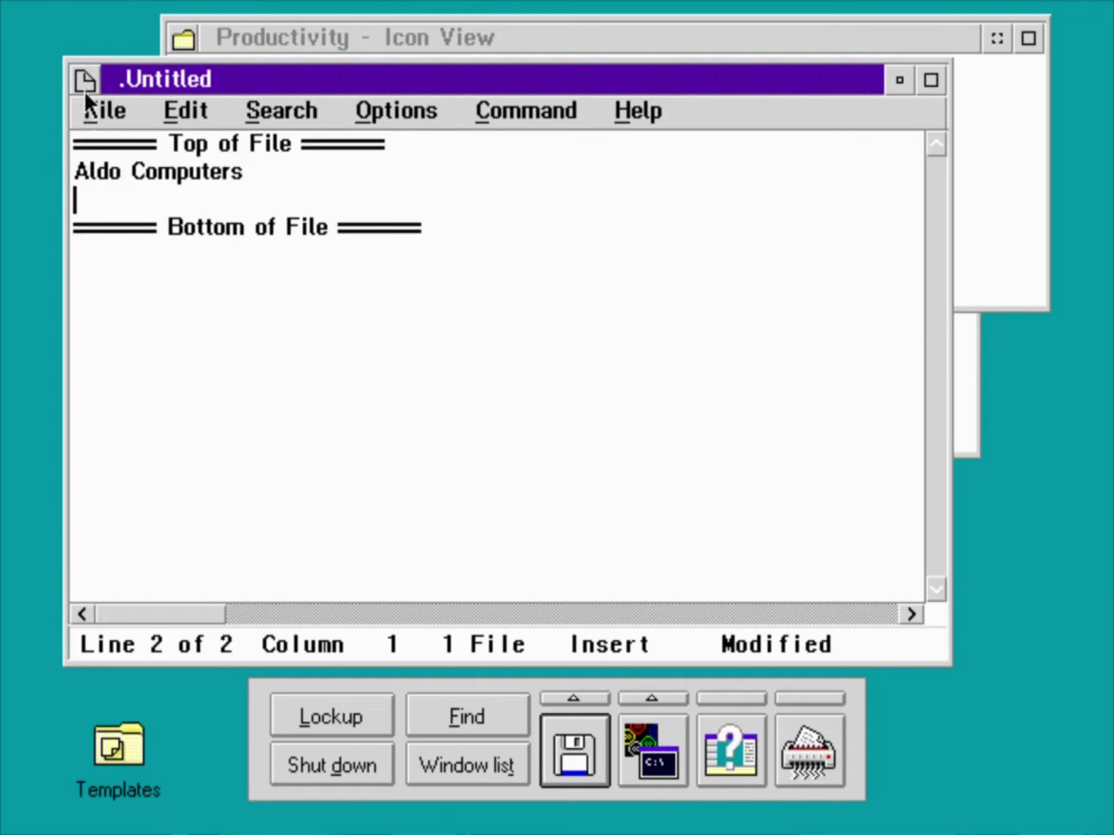
Step: View the Enhanced Editor's product information and dismiss it
left_click(621, 109)
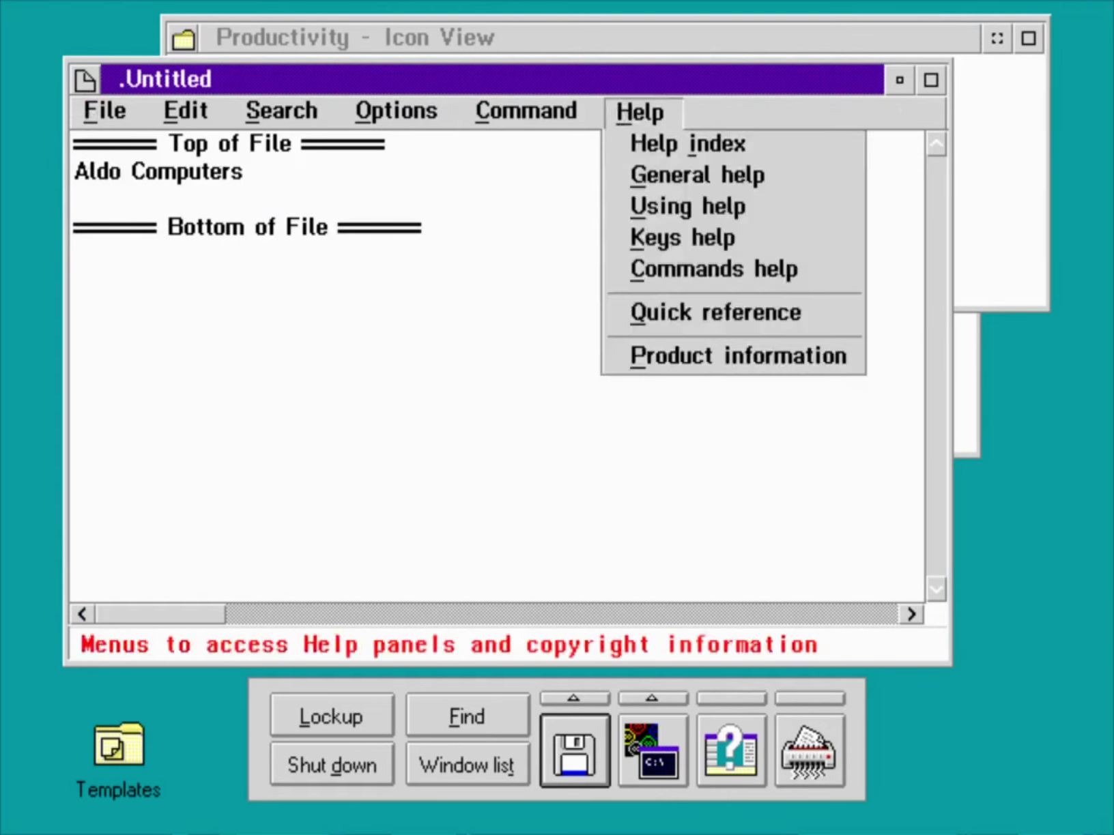
left_click(690, 353)
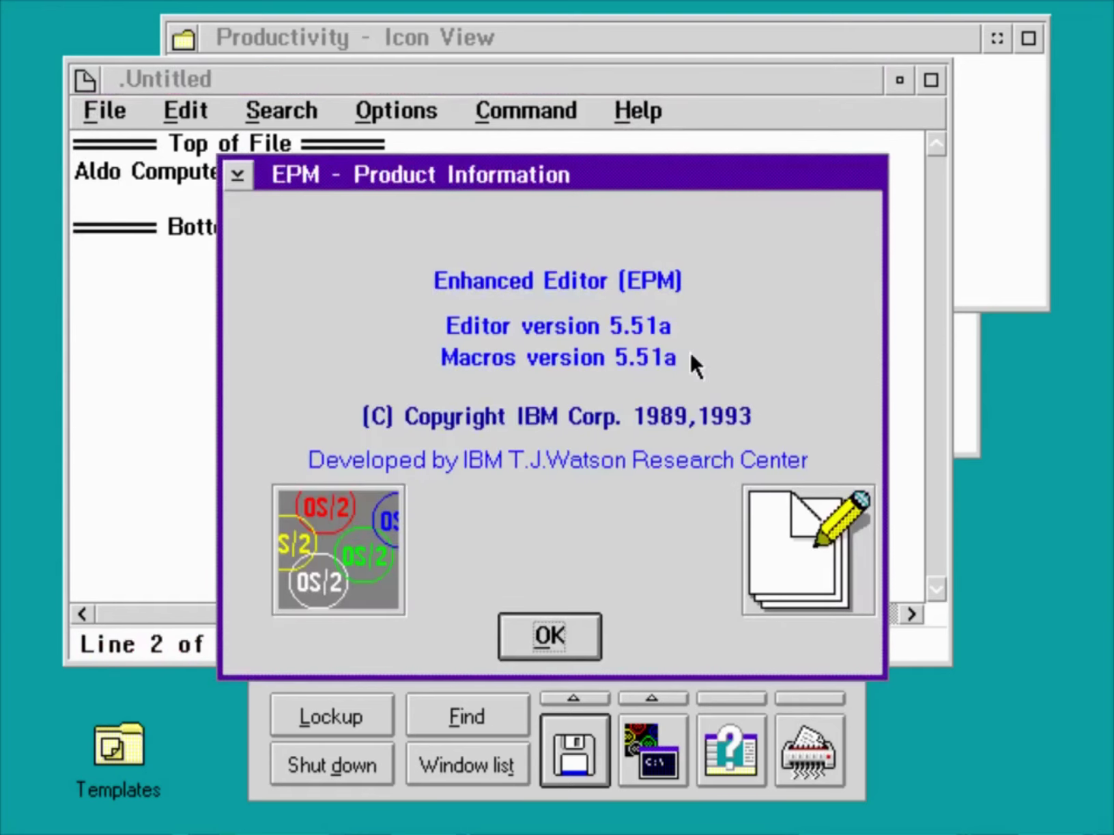
left_click(572, 627)
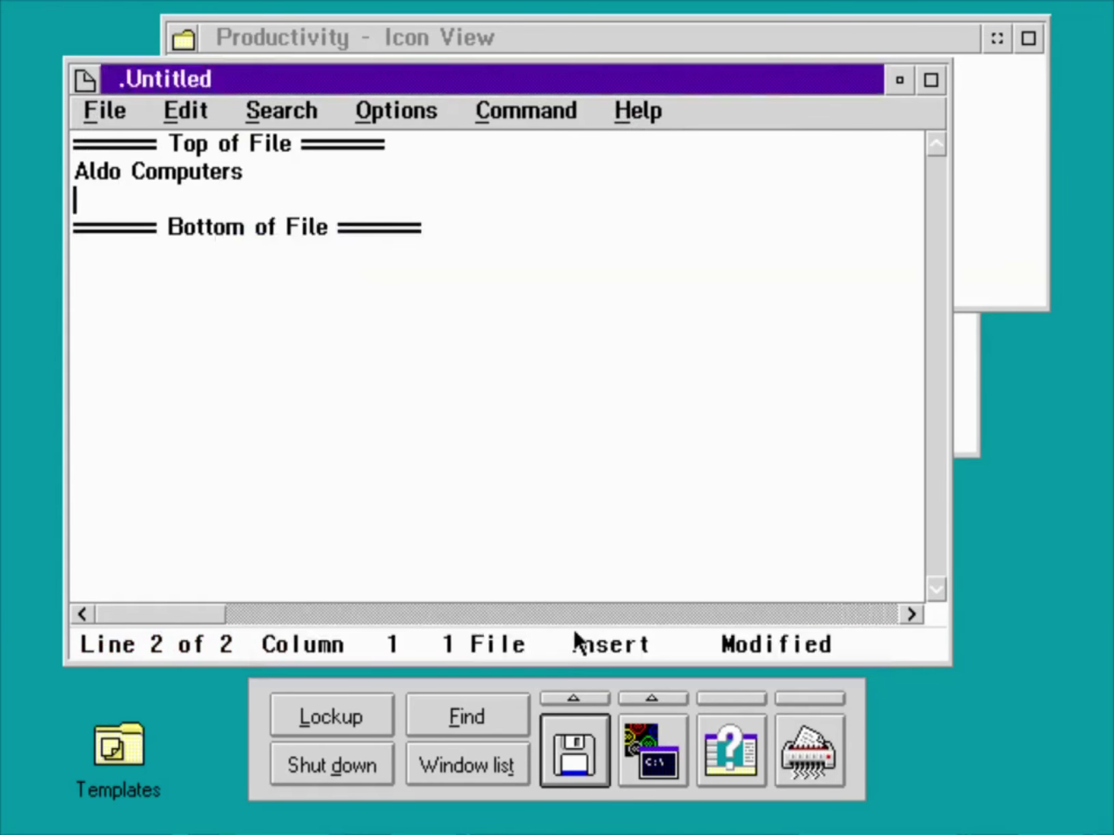
Step: Close the Enhanced Editor and discard the changes to the untitled file
left_click(83, 82)
left_click(172, 309)
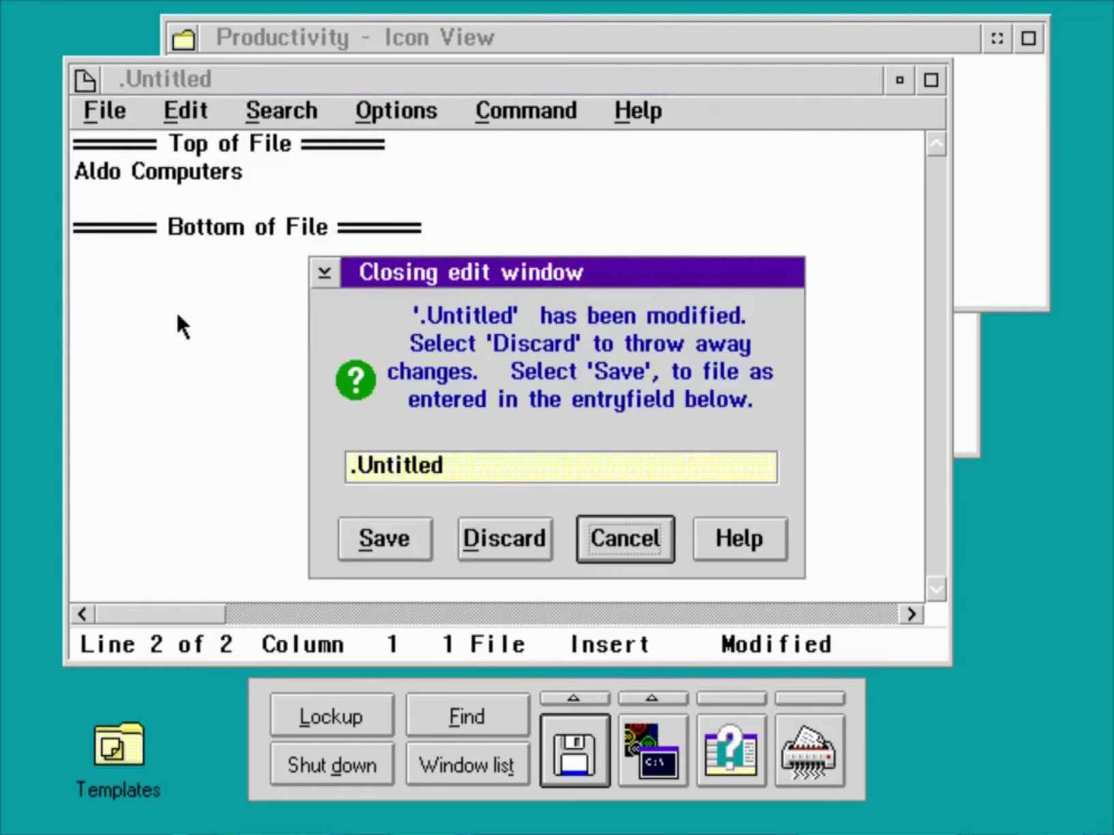
left_click(515, 536)
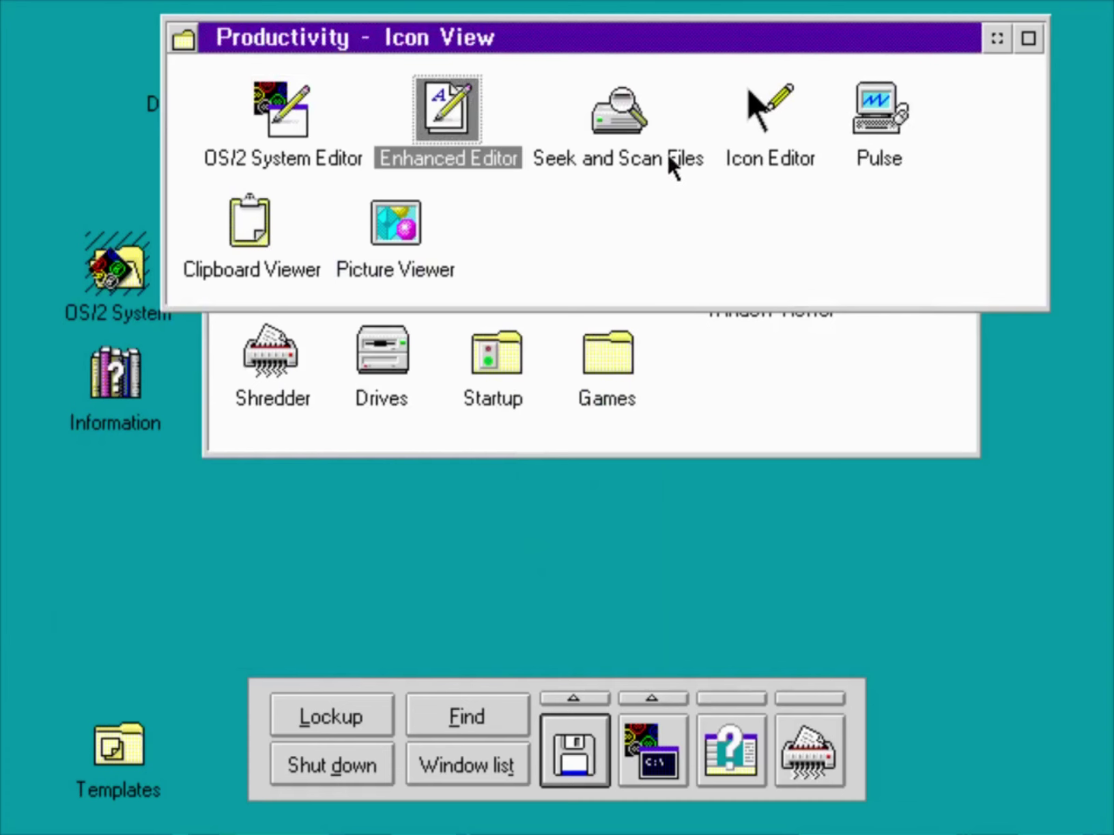
Step: Open the Icon Editor and draw a white letter A freehand on the 32x32 icon canvas
double_click(747, 95)
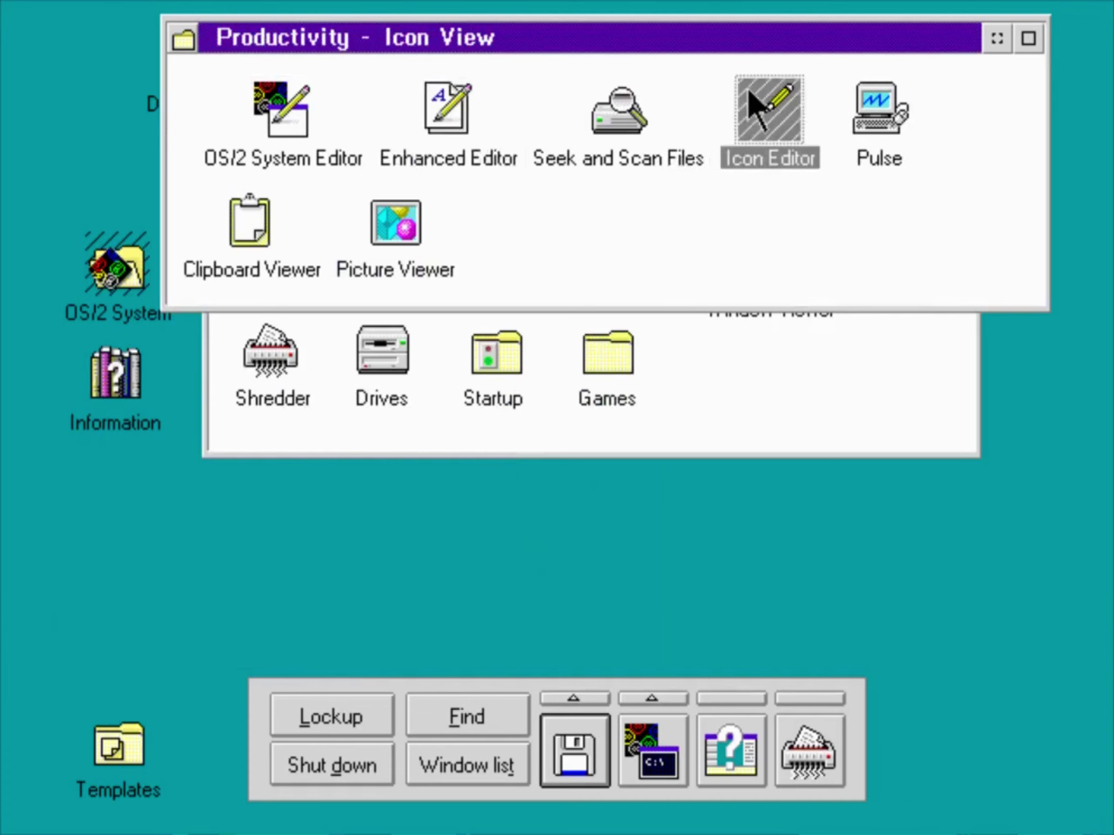
mouse_move(410, 555)
left_mouse_down()
mouse_move(441, 421)
mouse_move(514, 379)
mouse_move(567, 441)
mouse_move(555, 542)
mouse_move(567, 554)
left_mouse_up()
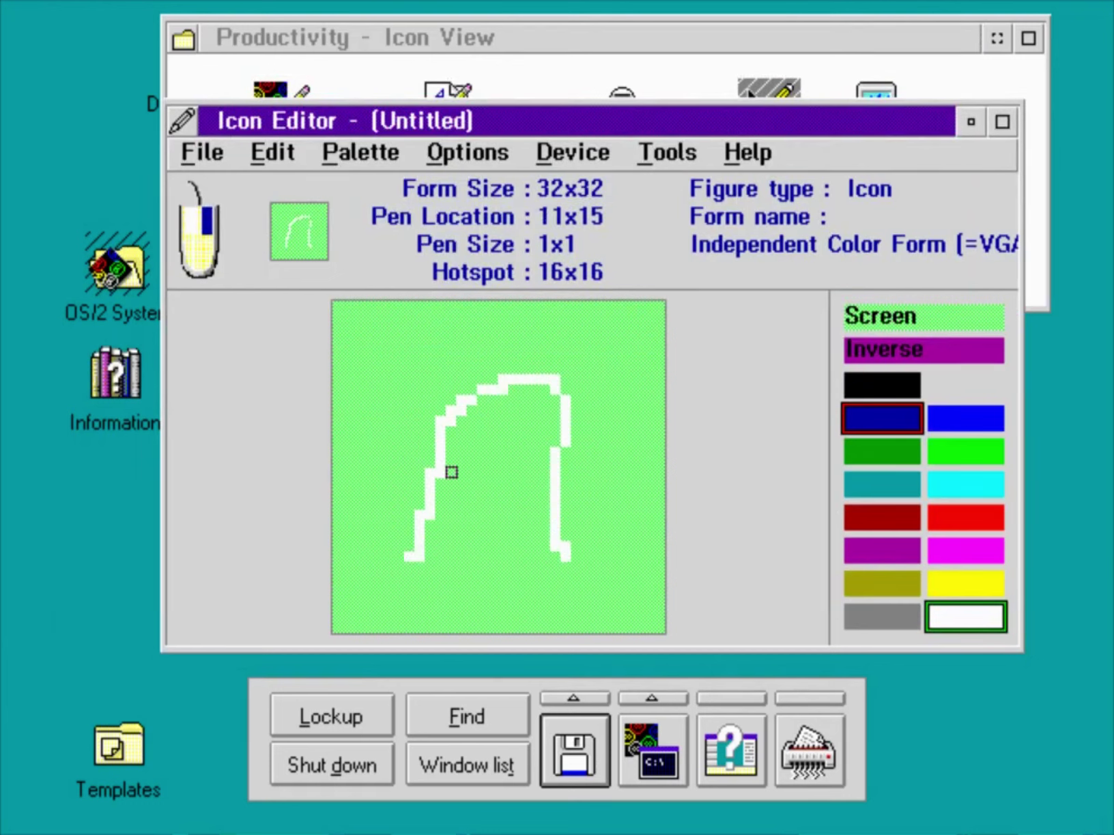
left_click_drag(440, 472, 555, 472)
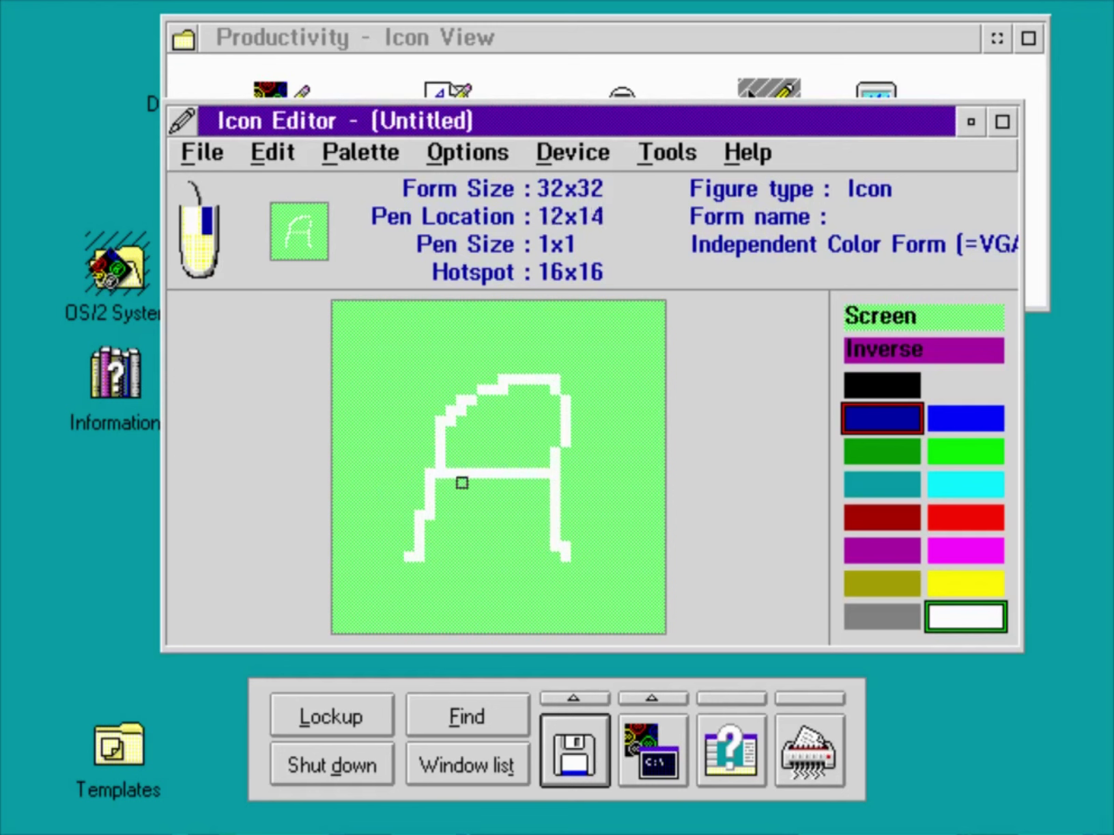
Step: View the Icon Editor's product information and dismiss it
left_click(763, 146)
left_click(824, 318)
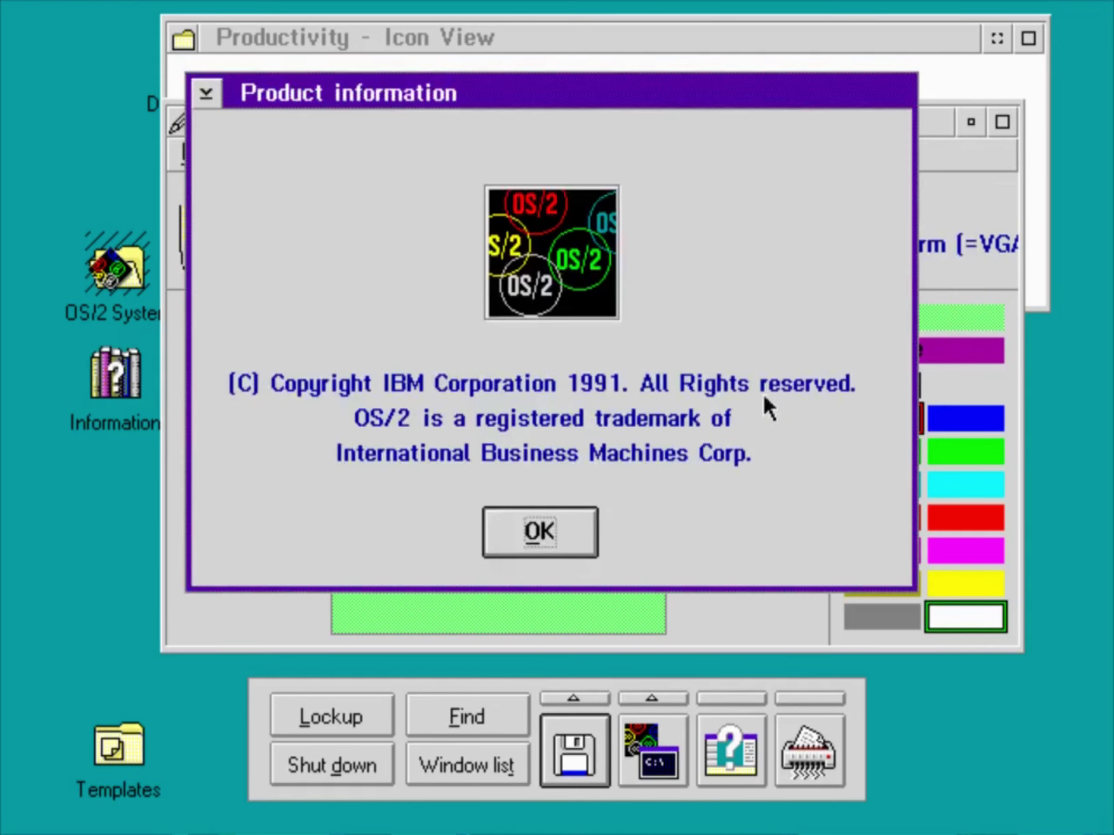
left_click(550, 527)
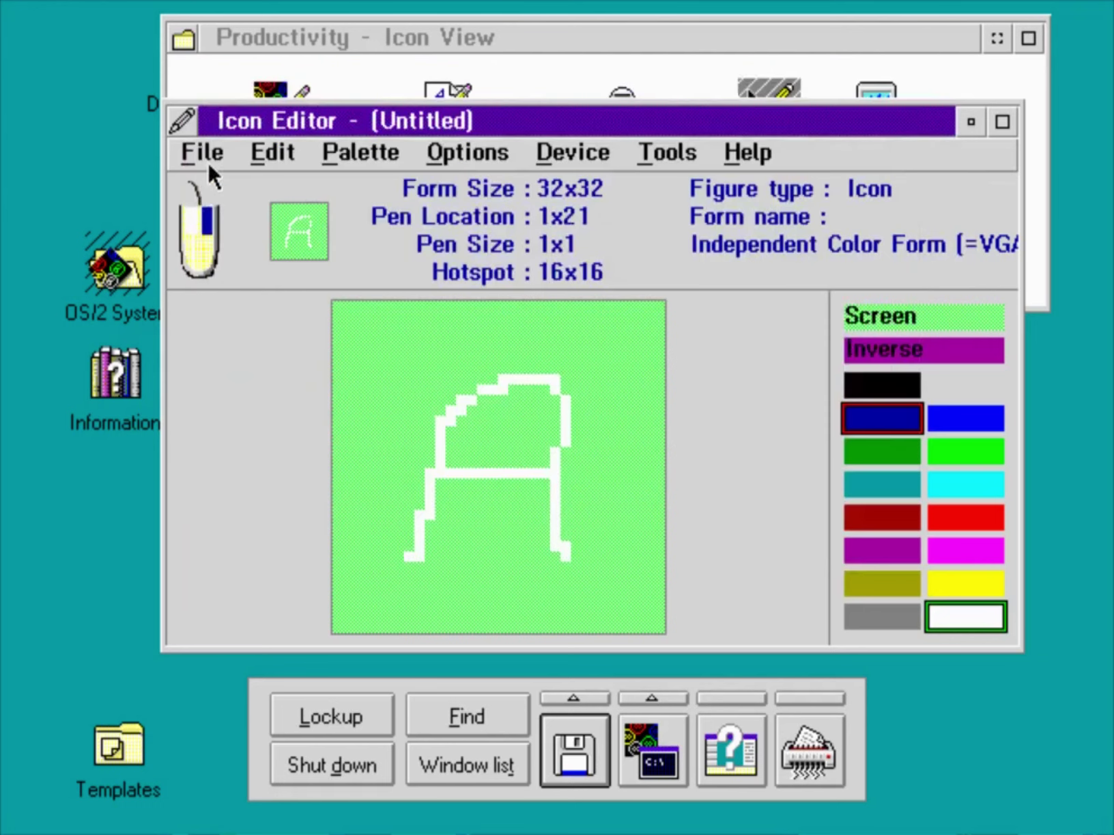
Step: Close the Icon Editor without saving the drawn icon, and hide the Productivity folder
left_click(184, 123)
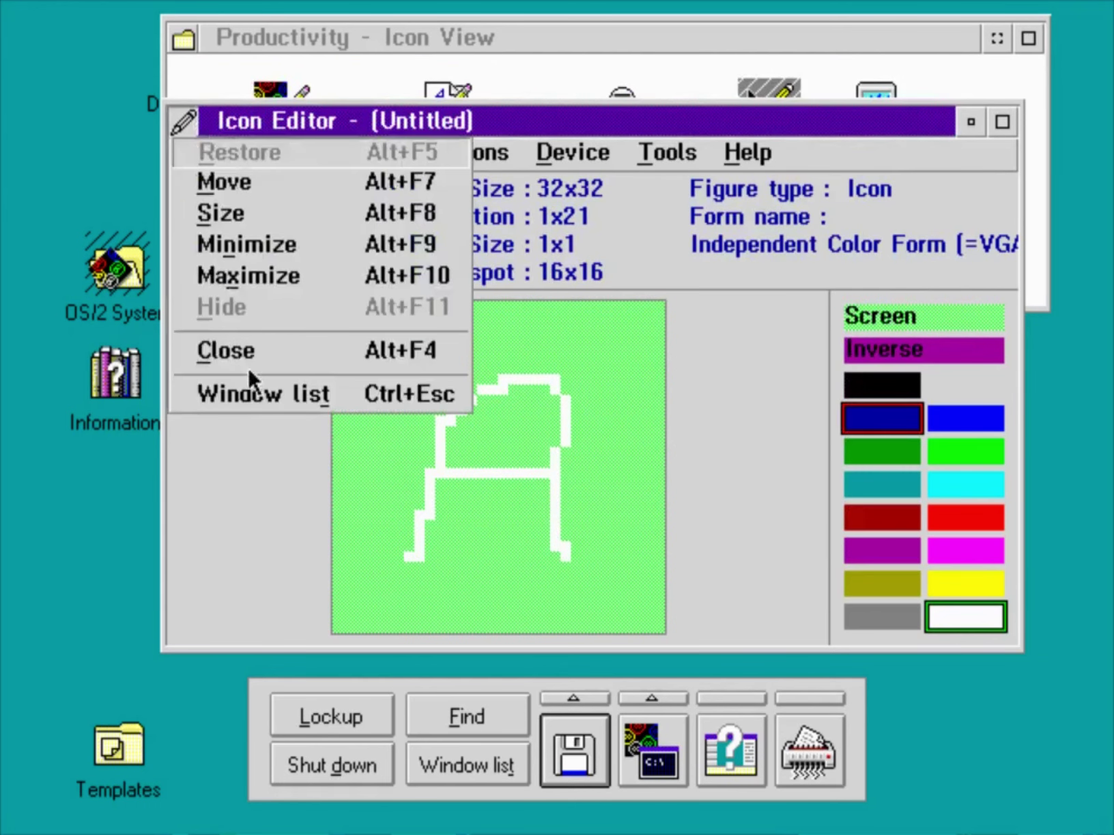
left_click(240, 344)
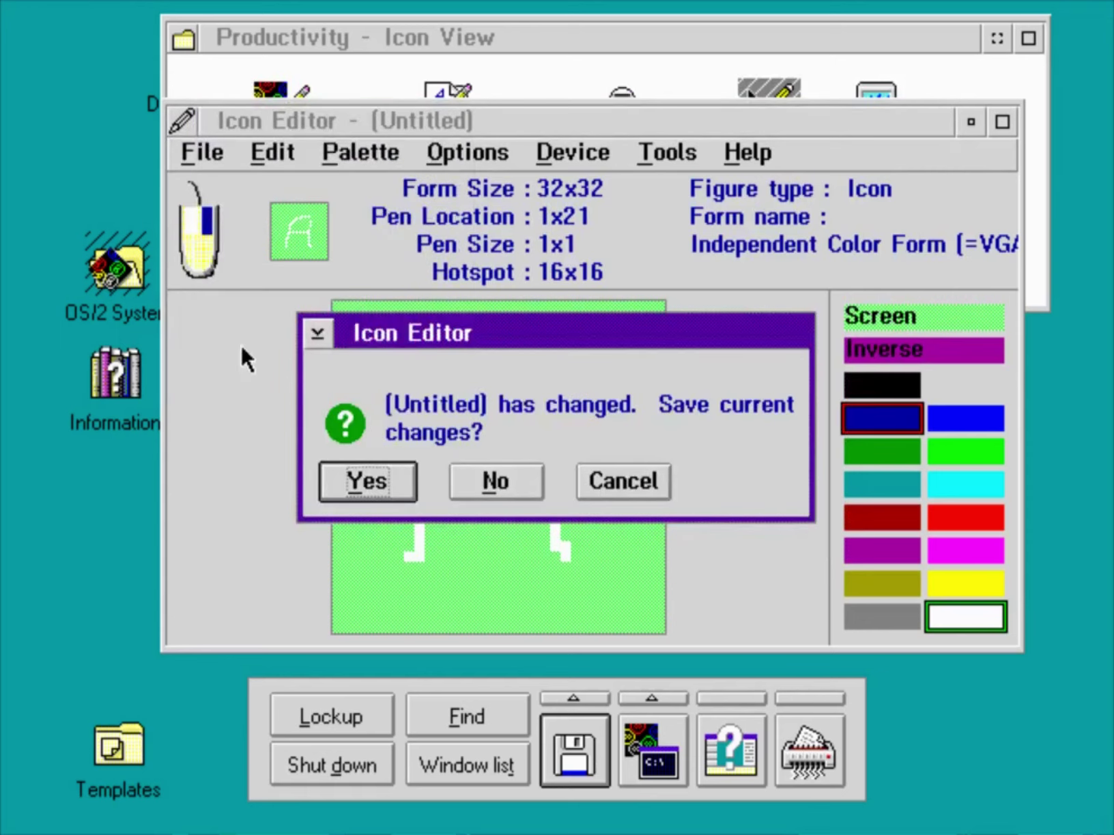
left_click(518, 478)
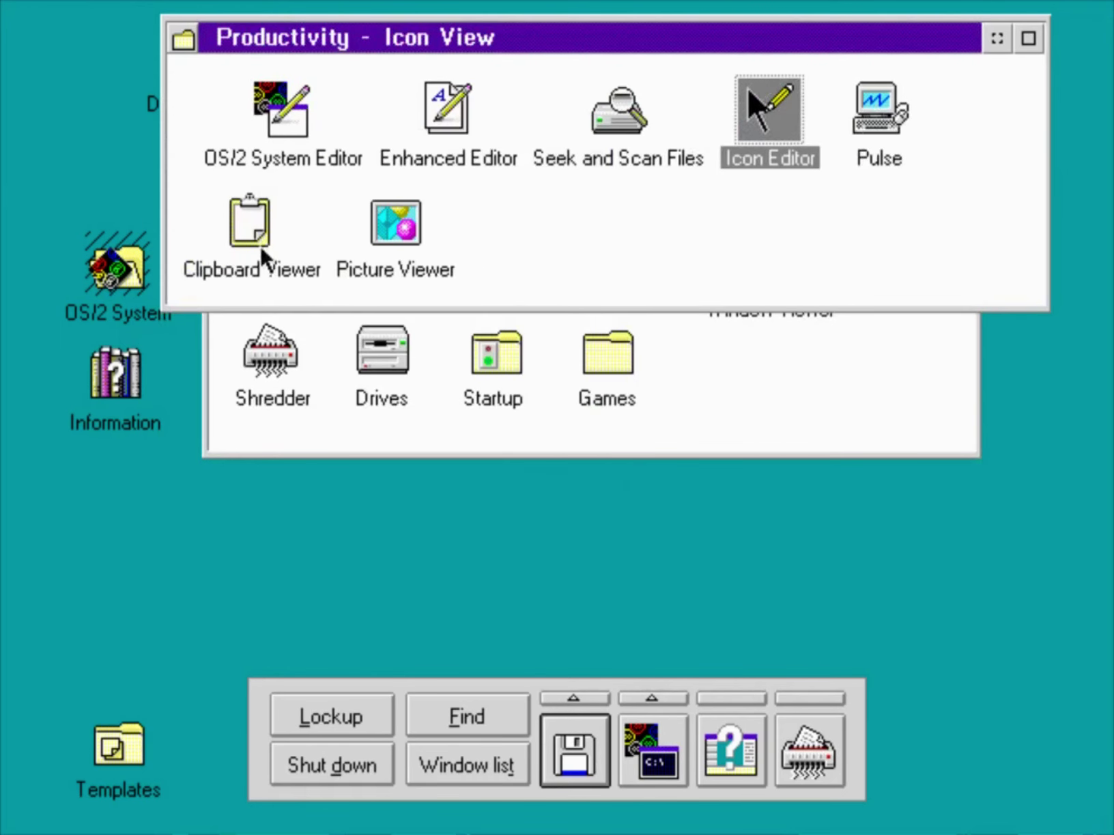
left_click(997, 39)
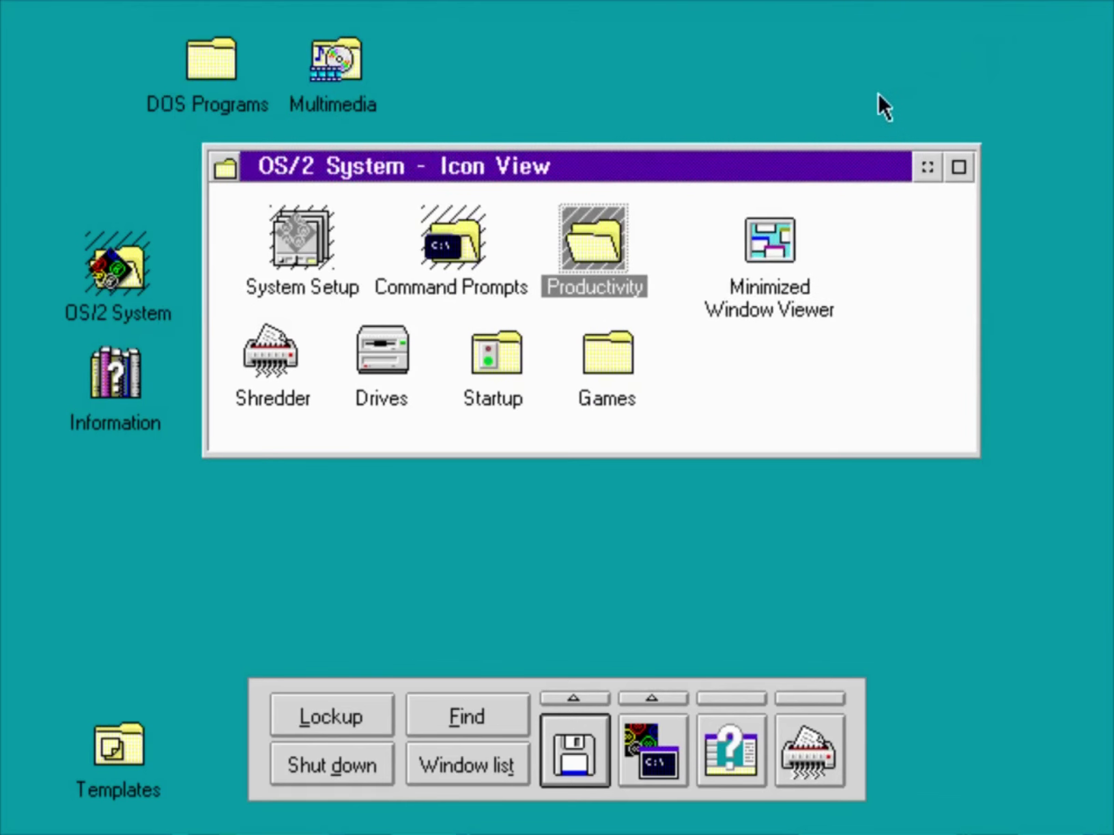
Step: Close the minimized DOS Window session from the Minimized Window Viewer, confirming closure without saving data
double_click(778, 240)
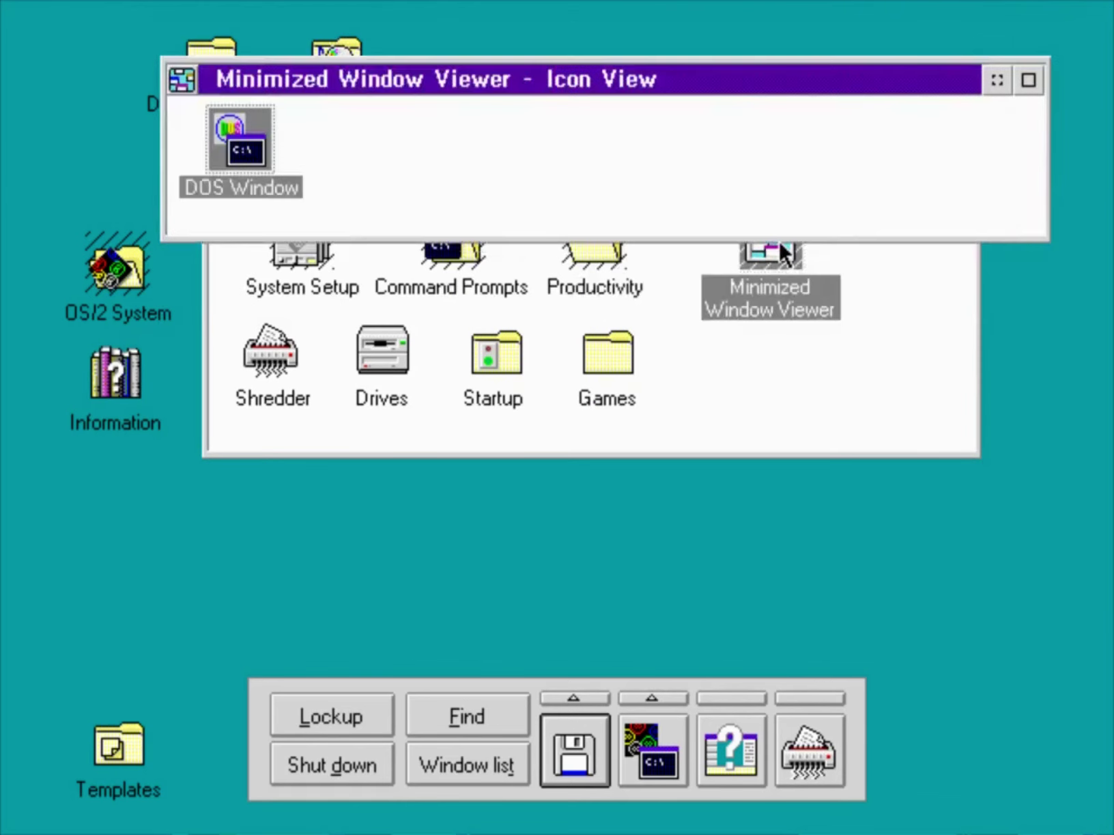
right_click(237, 142)
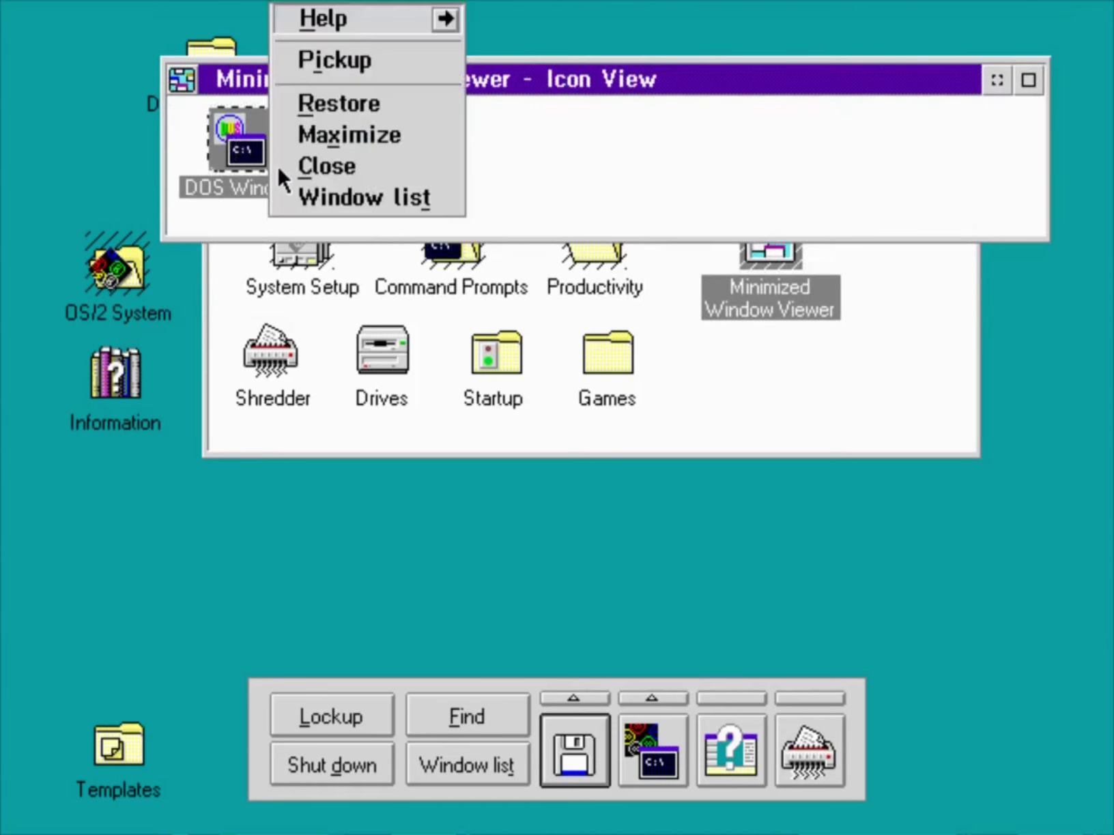
left_click(334, 170)
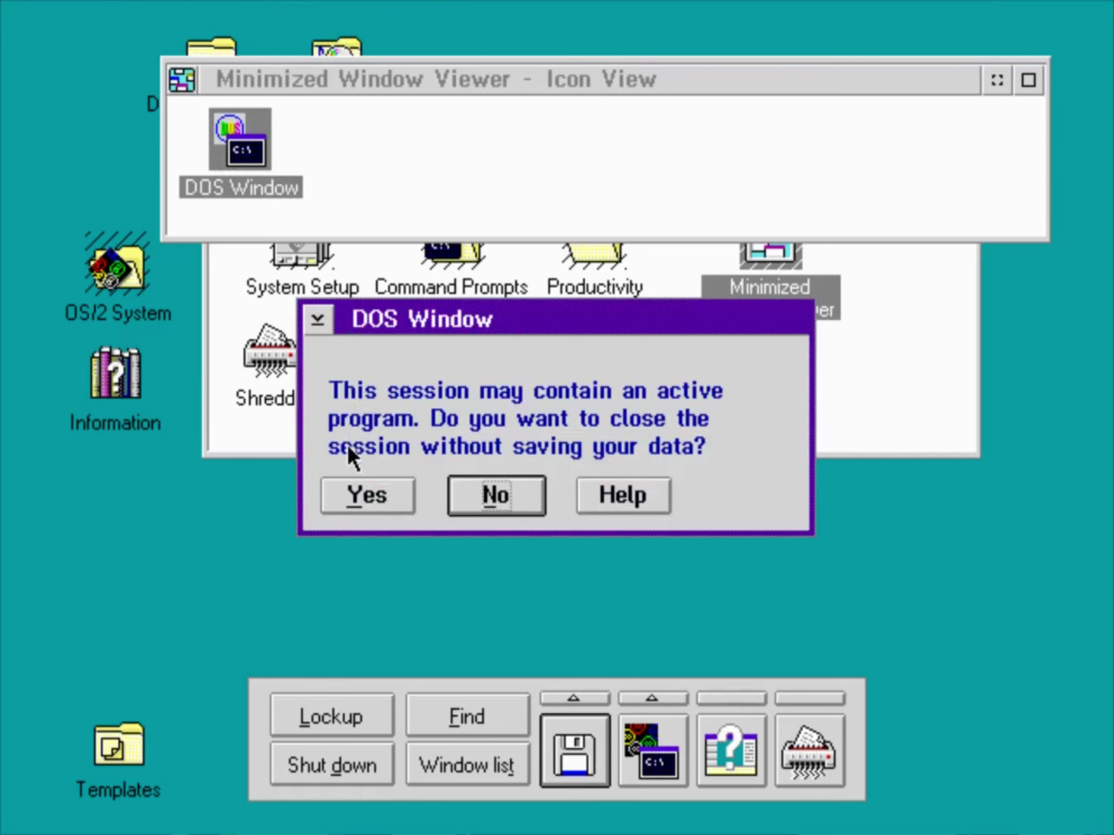
left_click(364, 490)
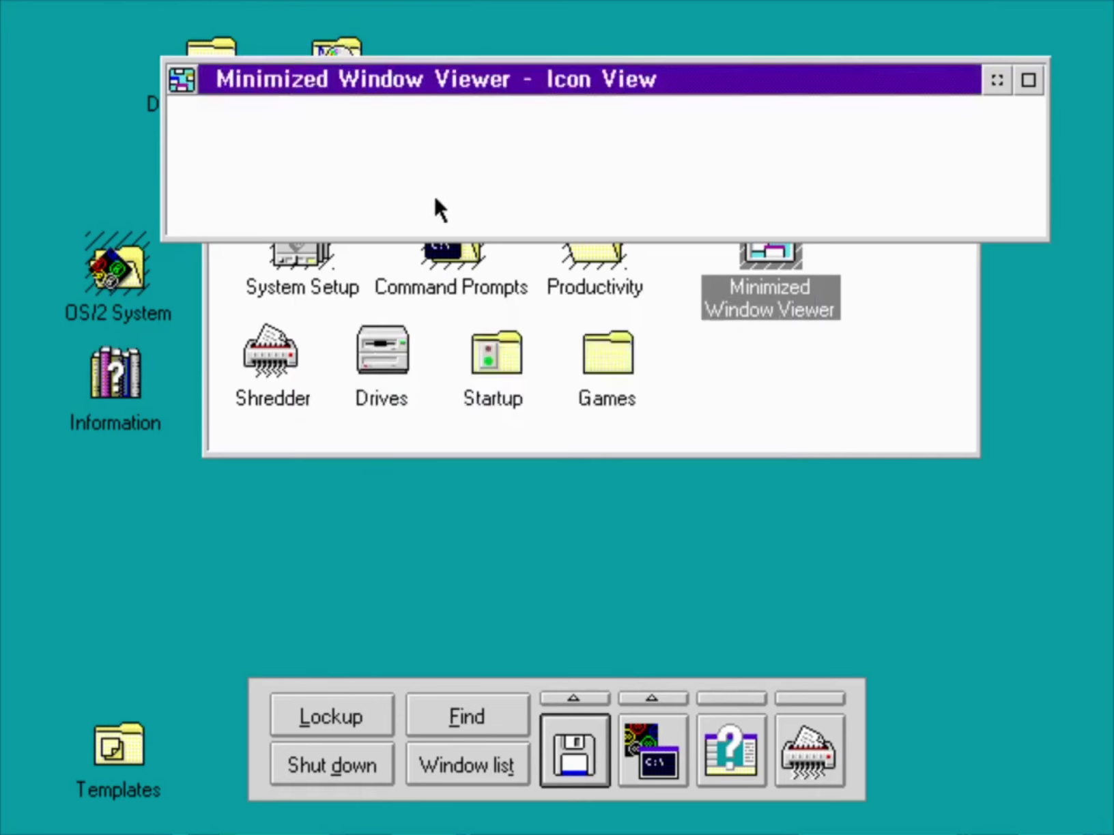
Step: Hide the Minimized Window Viewer, and view the Shredder's General settings before hiding them too
left_click(995, 82)
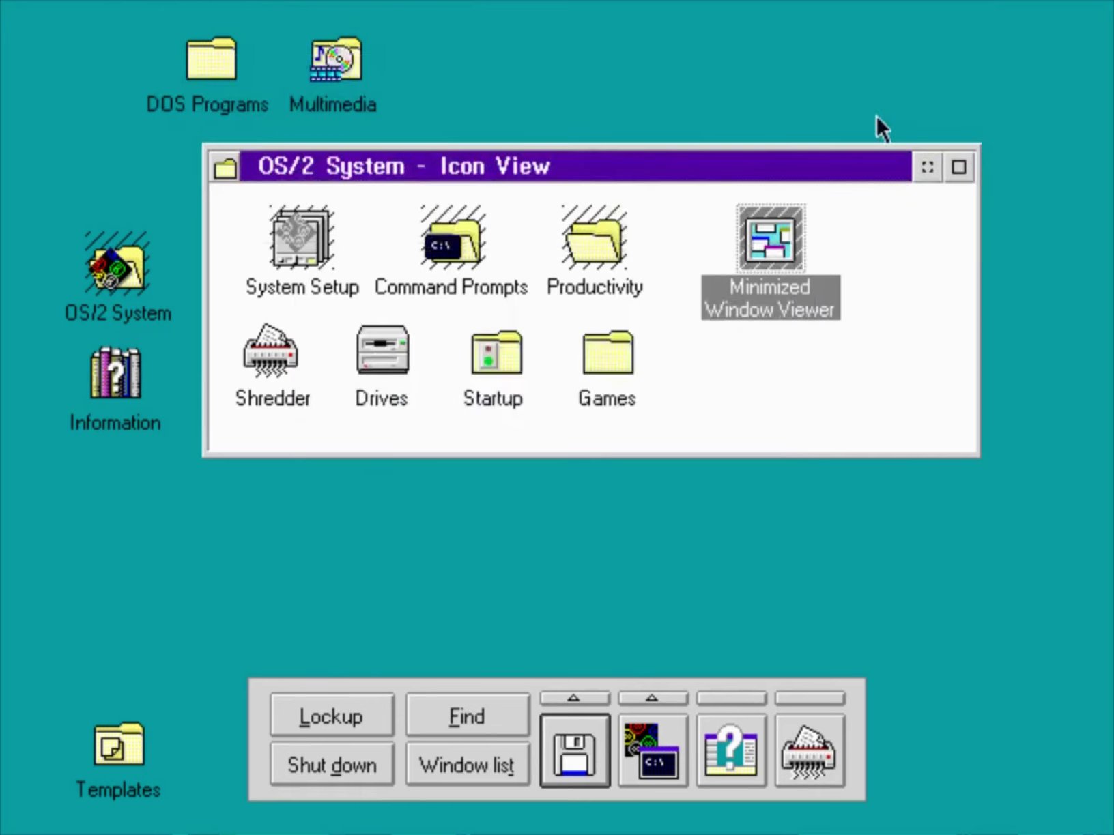
double_click(287, 355)
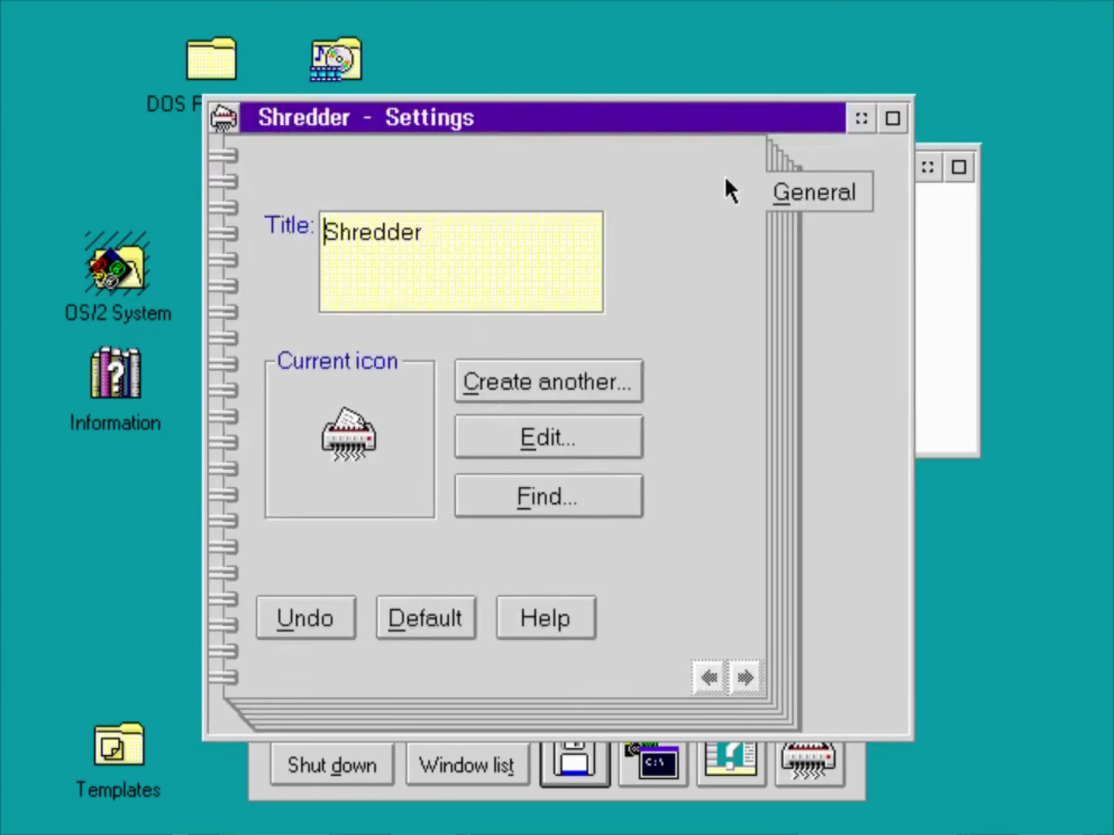
left_click(855, 120)
Step: Open Drive C from Drives and start creating another object of type Folder based on its SPOOL folder
double_click(385, 353)
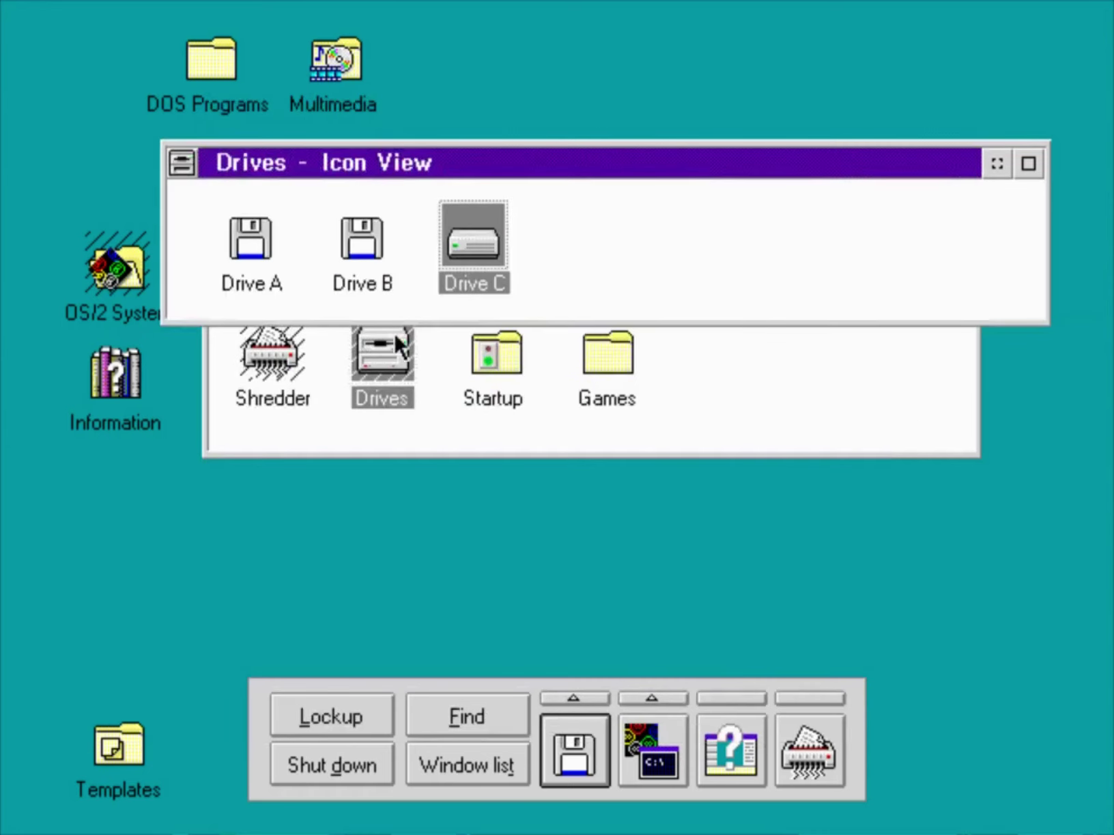
double_click(496, 247)
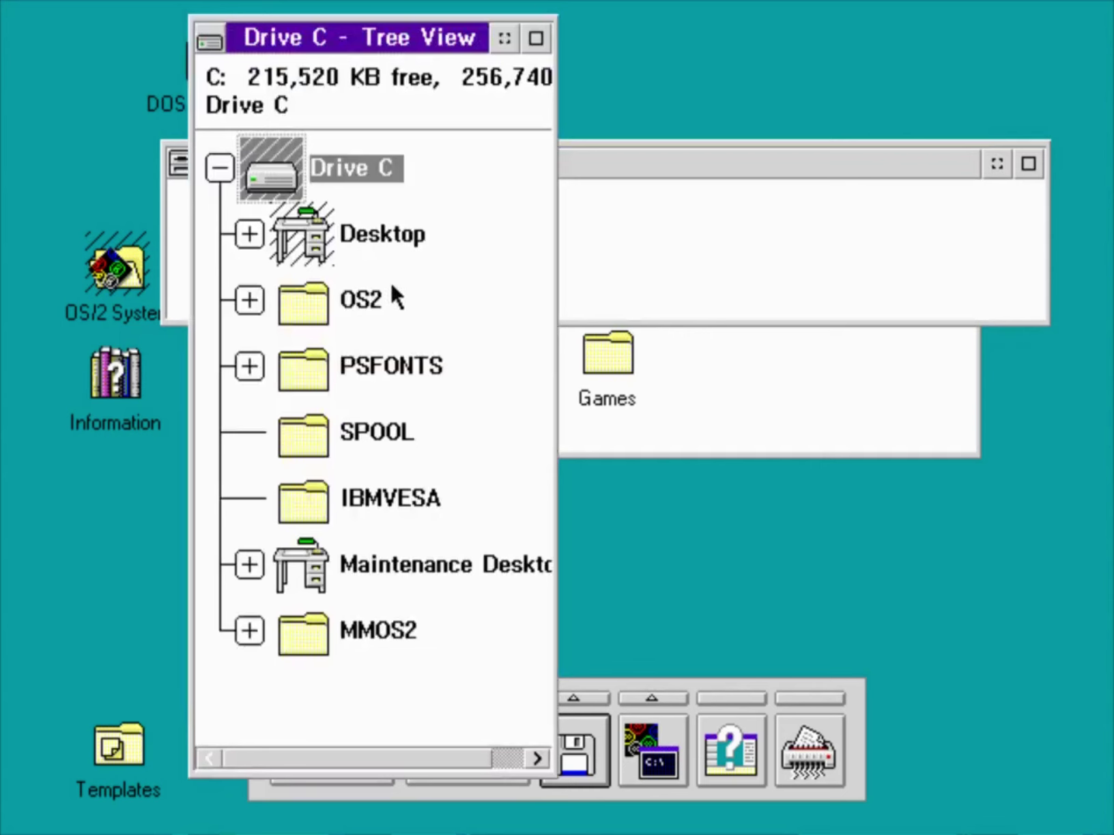
right_click(377, 431)
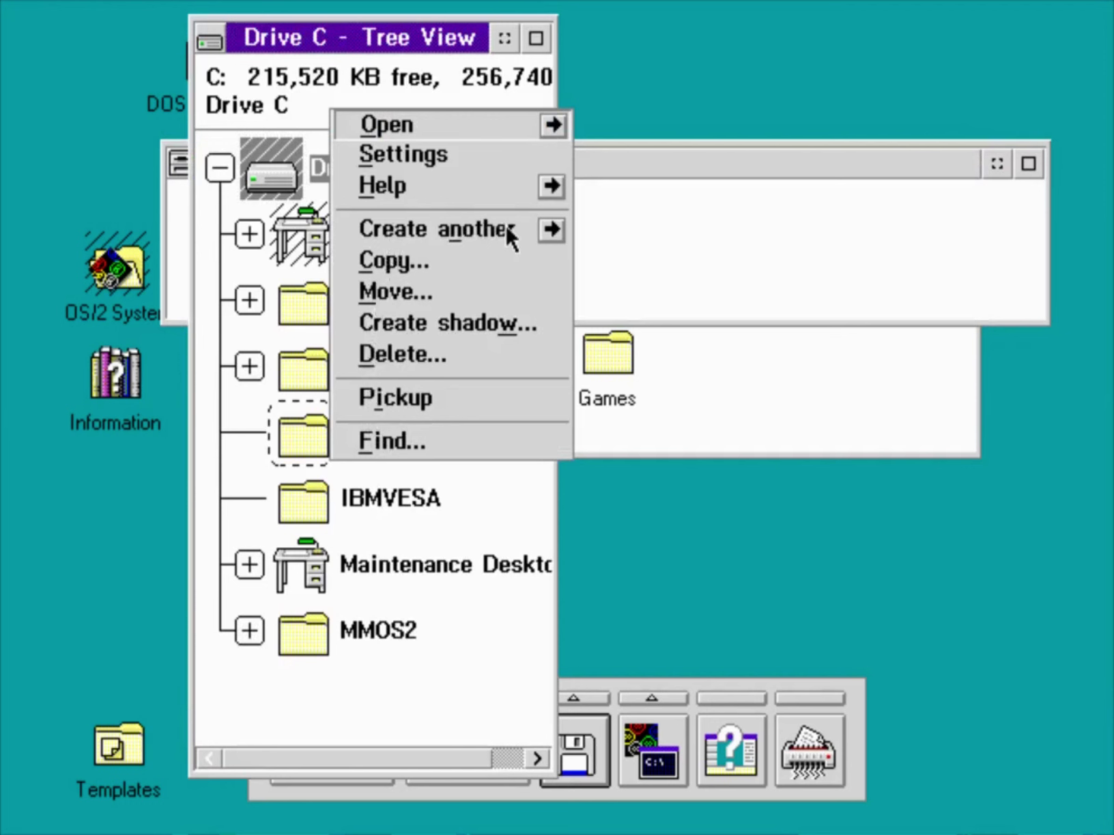
left_click(549, 229)
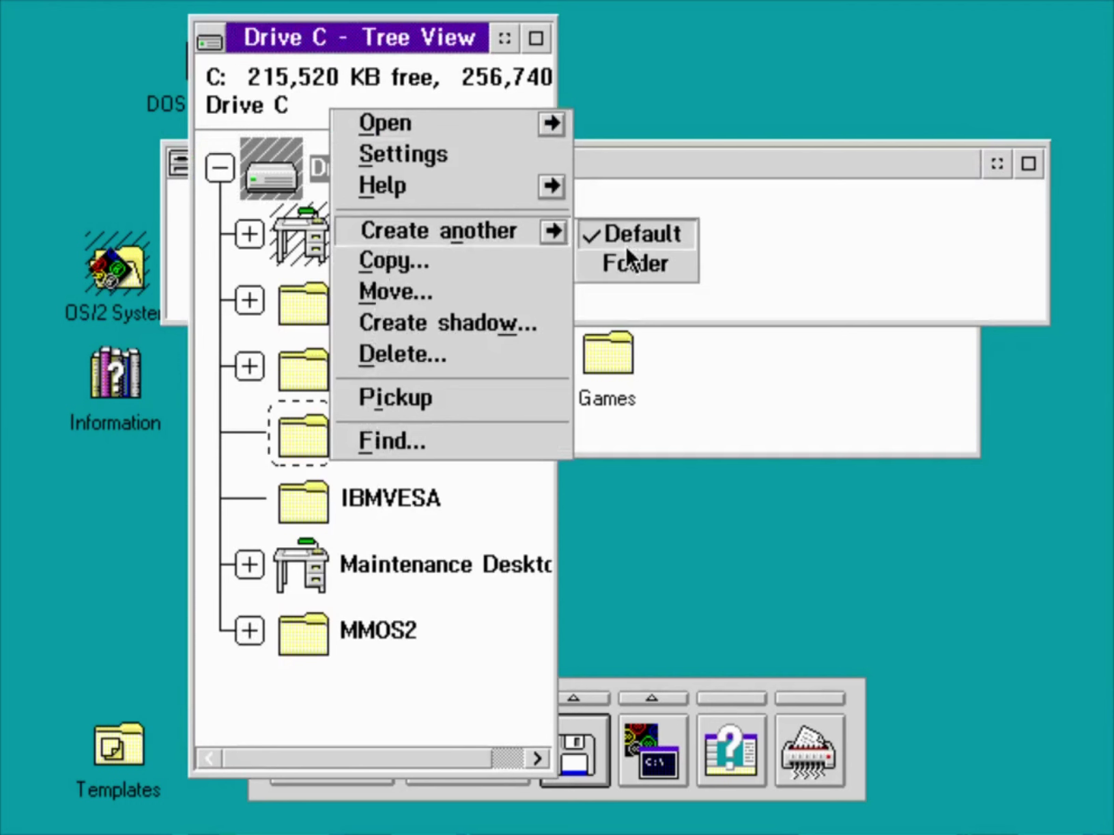
left_click(628, 265)
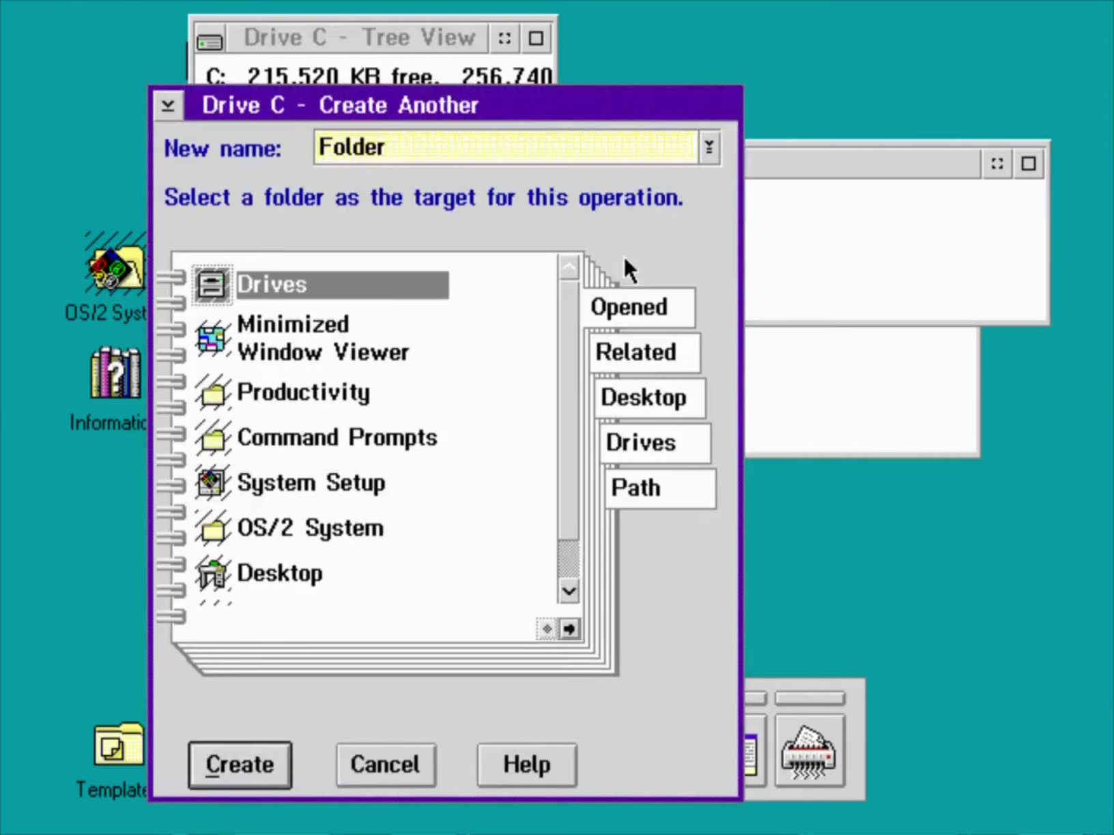
Step: Replace the new folder's default name with the person's first name and create it with Drives as the target
left_click(421, 146)
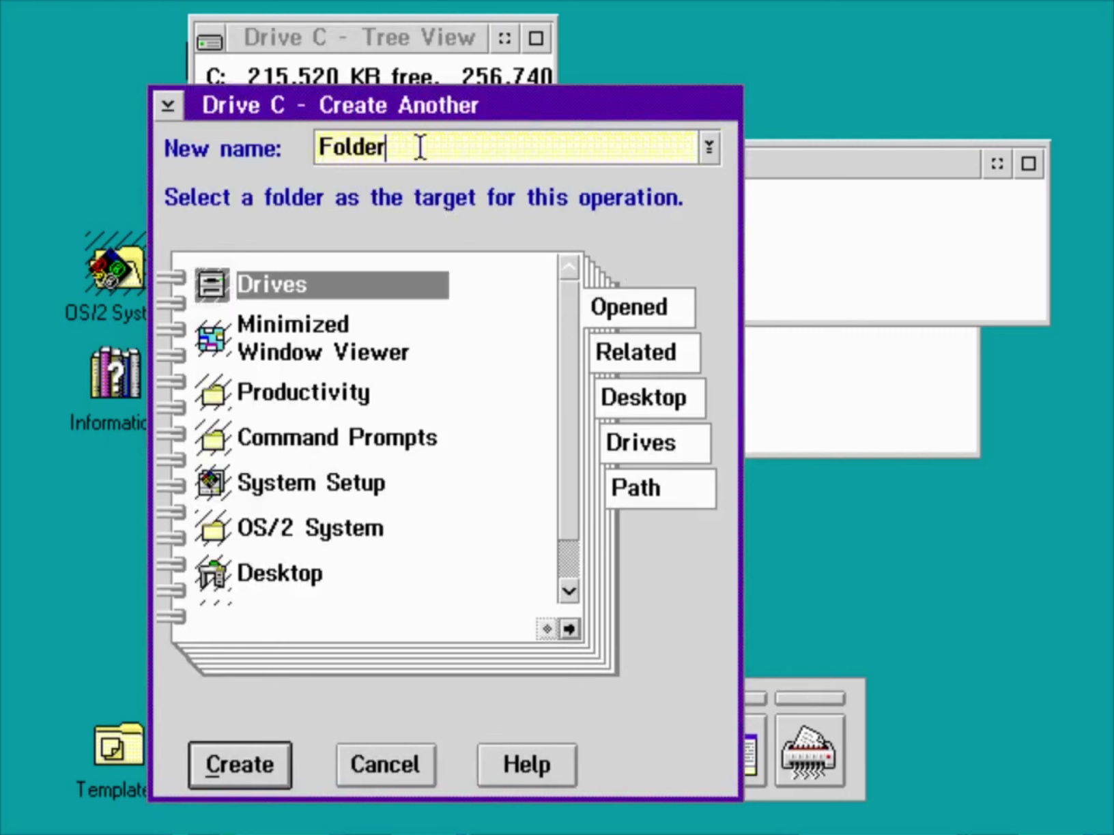
key("BackSpace")
key("BackSpace")
key("BackSpace")
key("BackSpace")
key("BackSpace")
key("BackSpace")
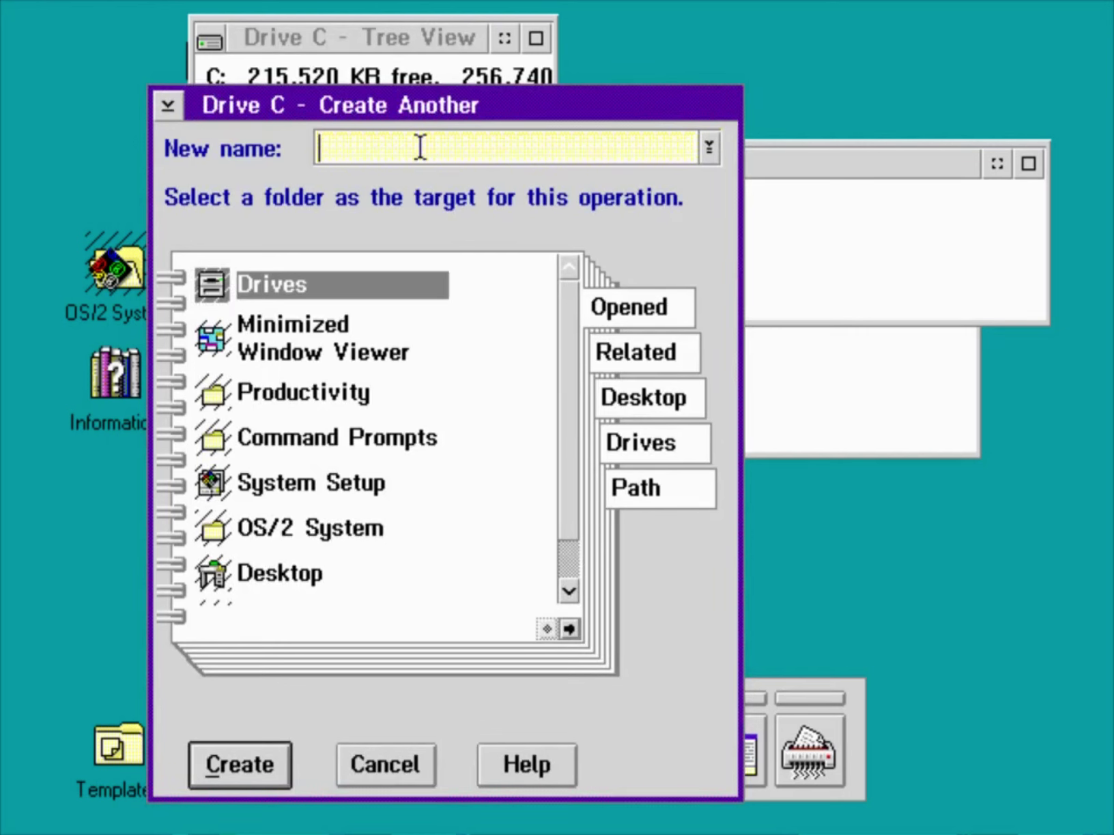
type("ALDO")
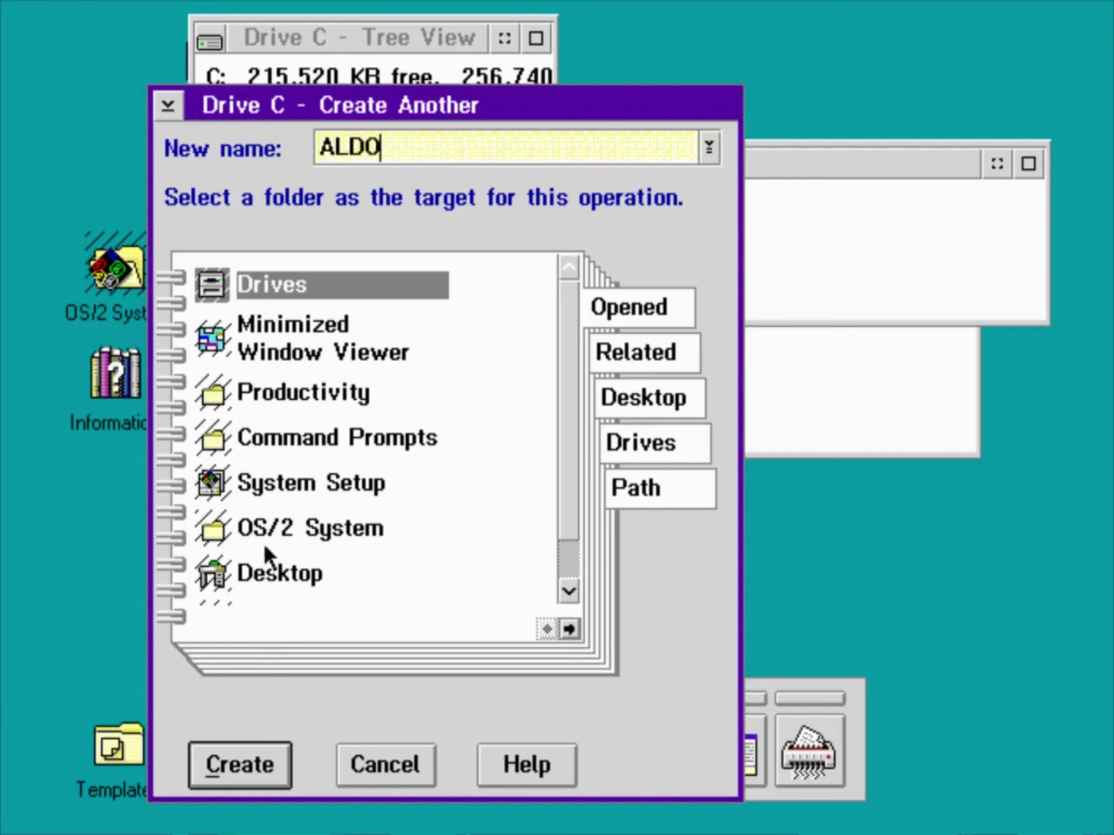
left_click(243, 763)
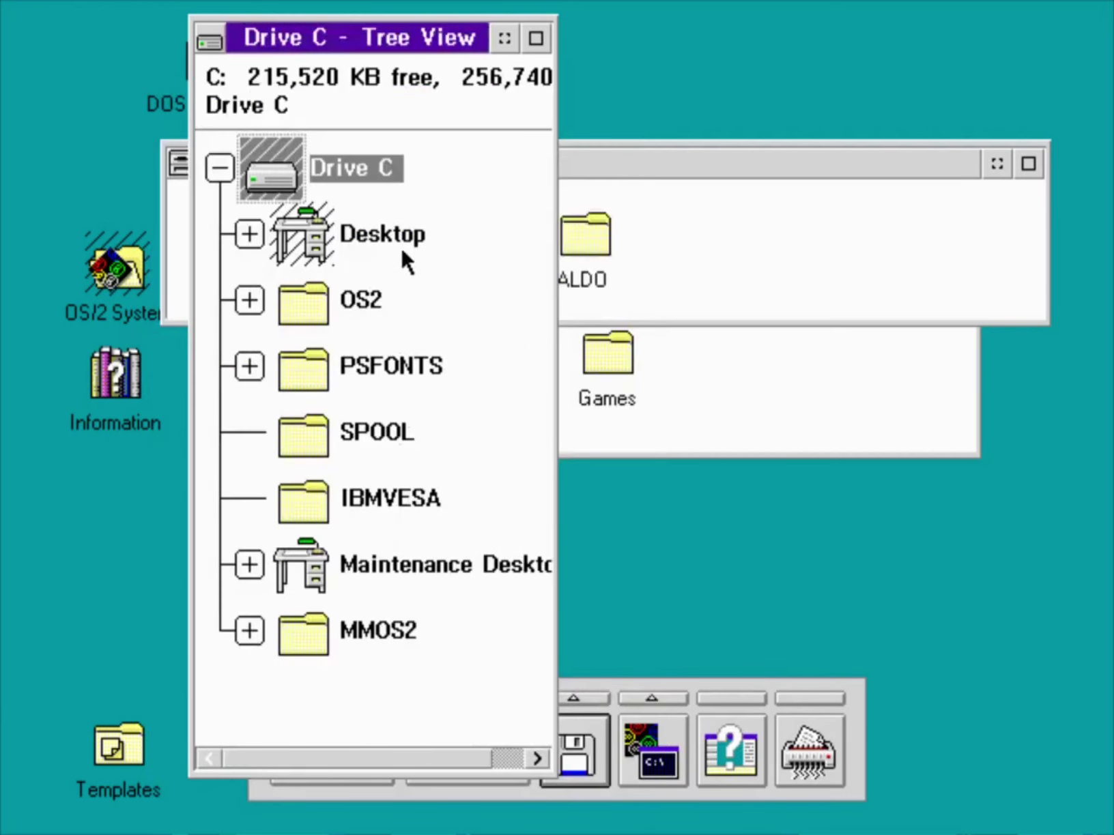
Step: Close Drive C's tree view and look inside the newly created folder, hiding it and the Drives window when done
left_click(205, 43)
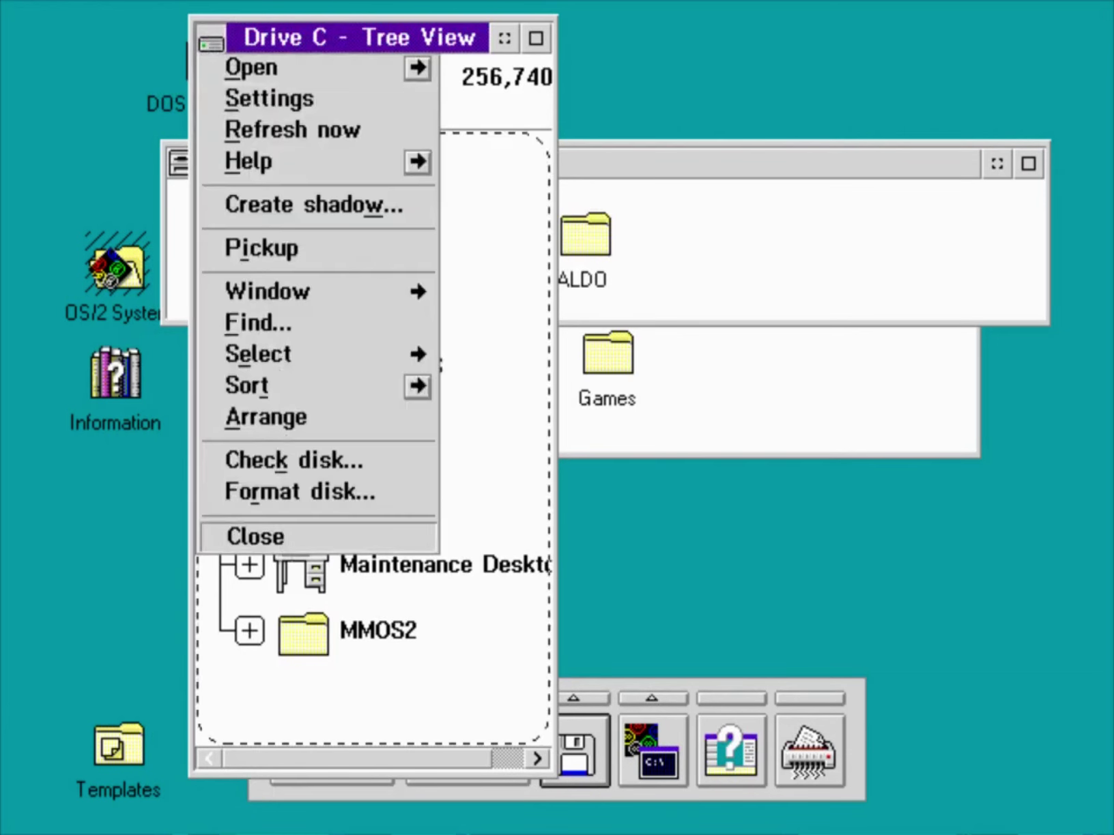
left_click(284, 537)
left_click(586, 238)
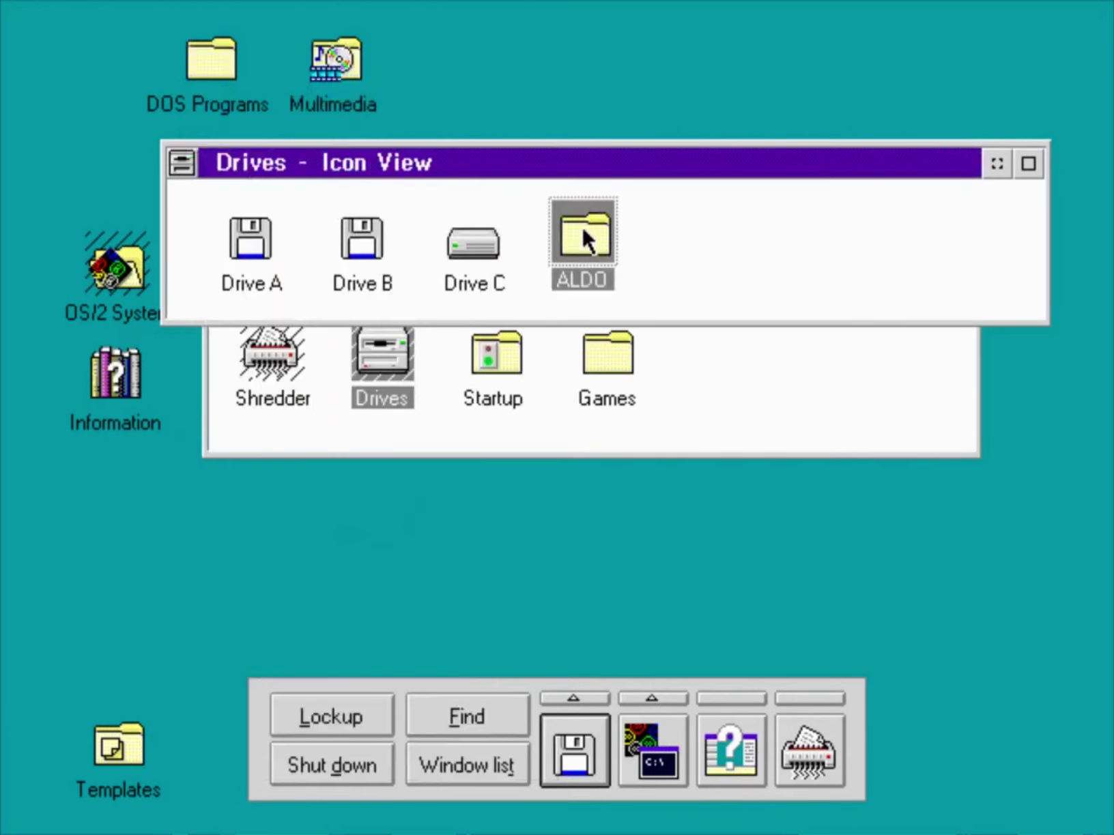
double_click(592, 236)
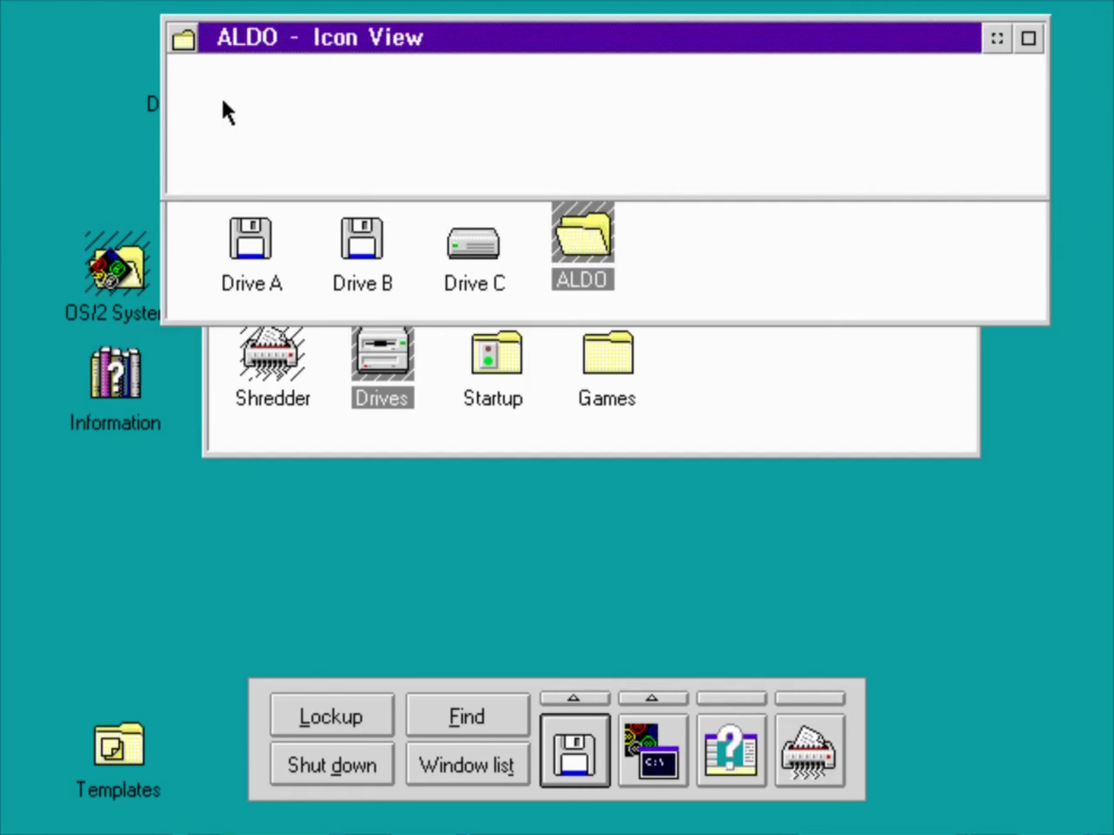
left_click(985, 39)
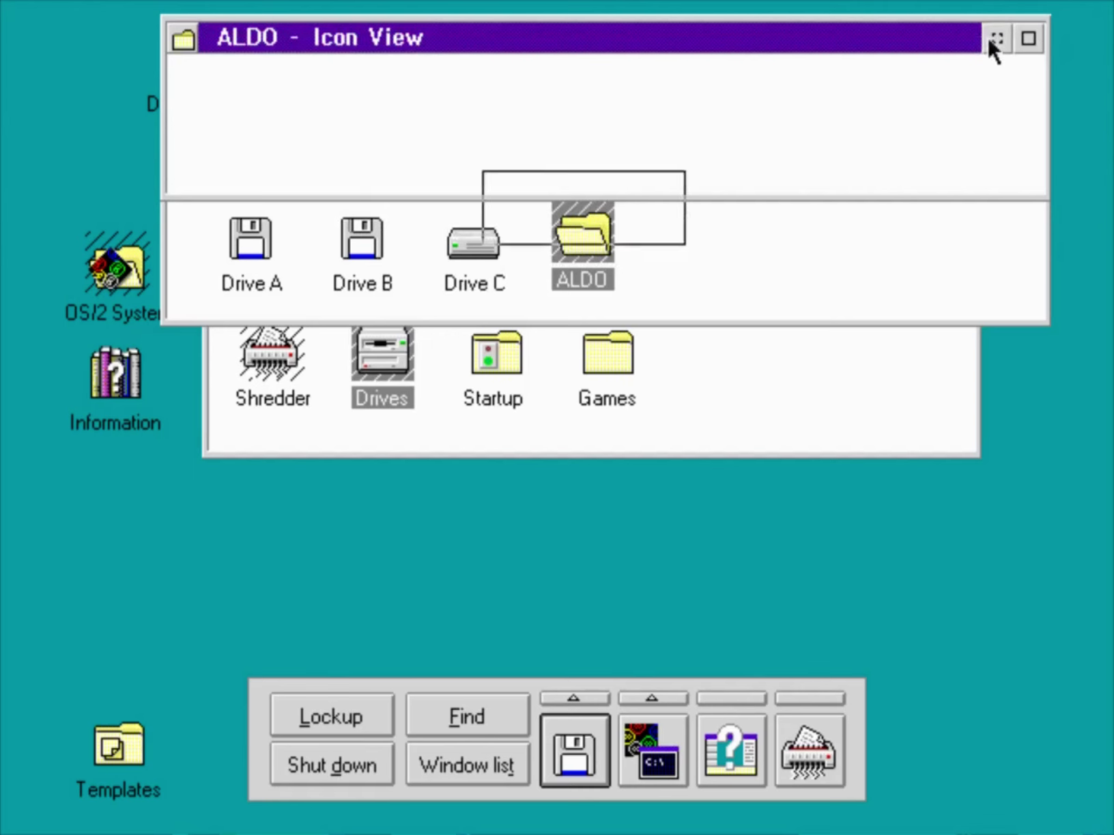
left_click(997, 164)
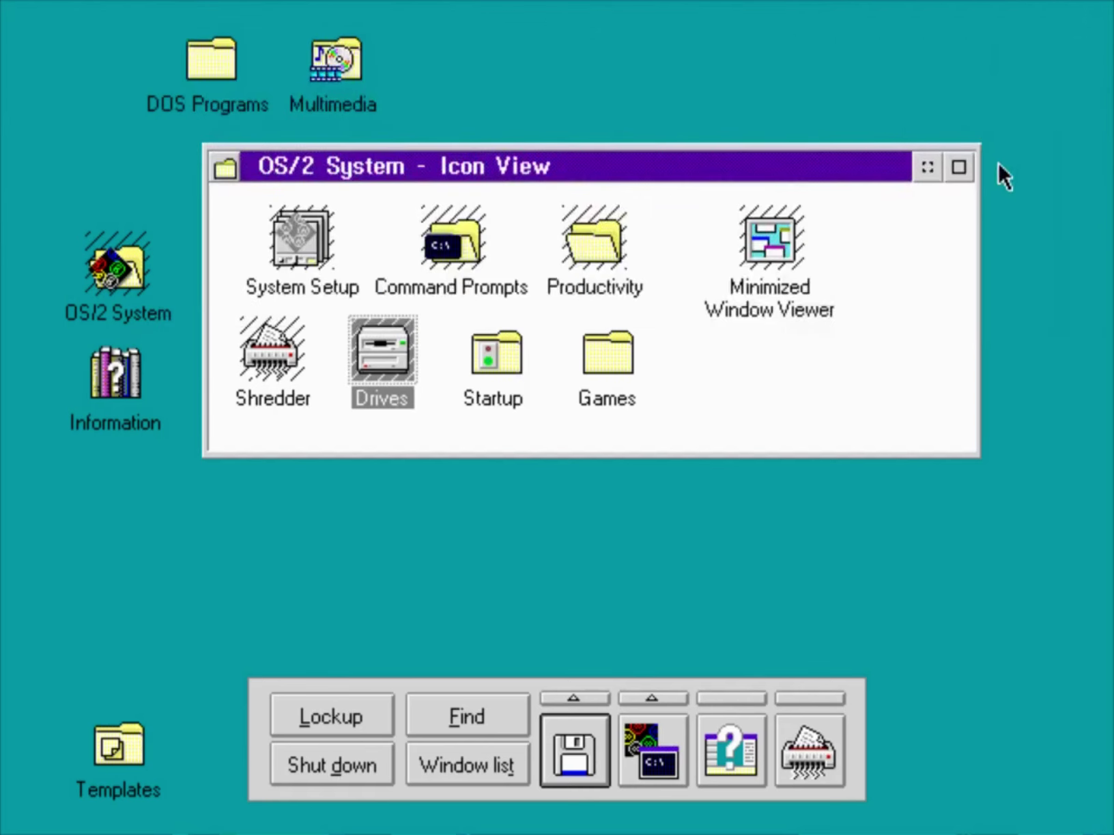
Step: View the Startup folder and hide it, and open the Games folder from OS/2 System
double_click(499, 355)
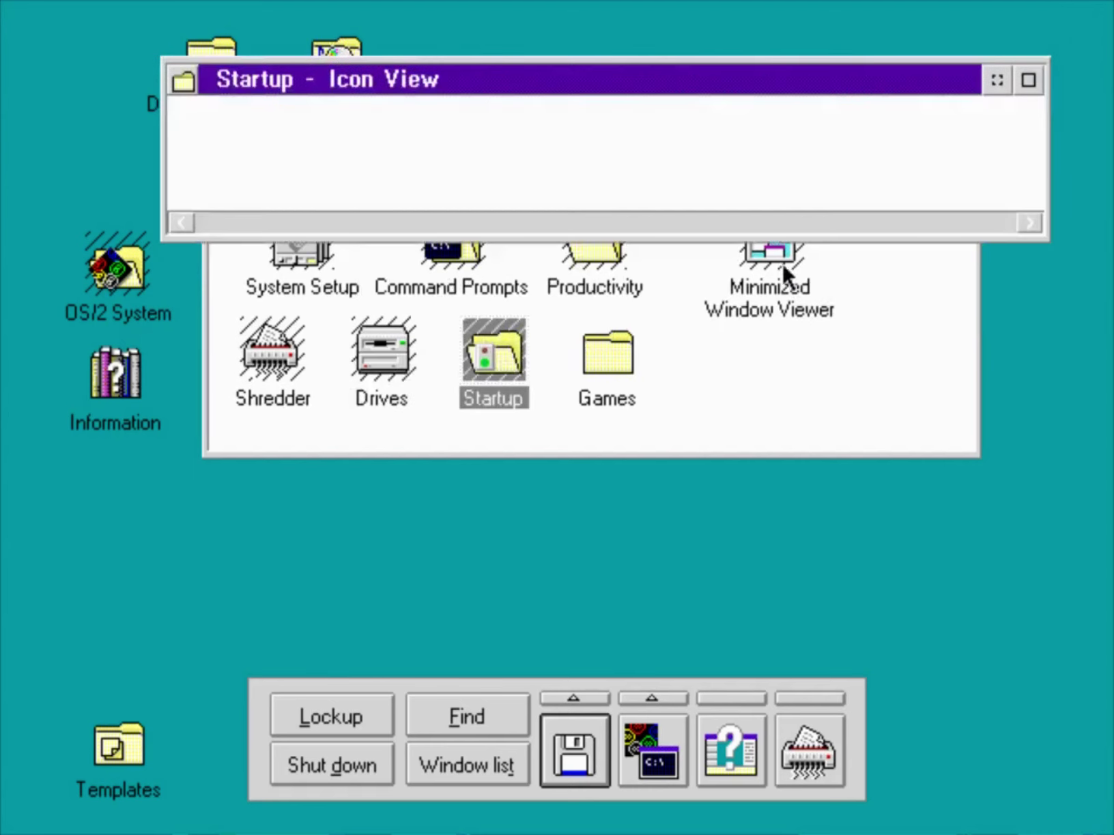
left_click(996, 79)
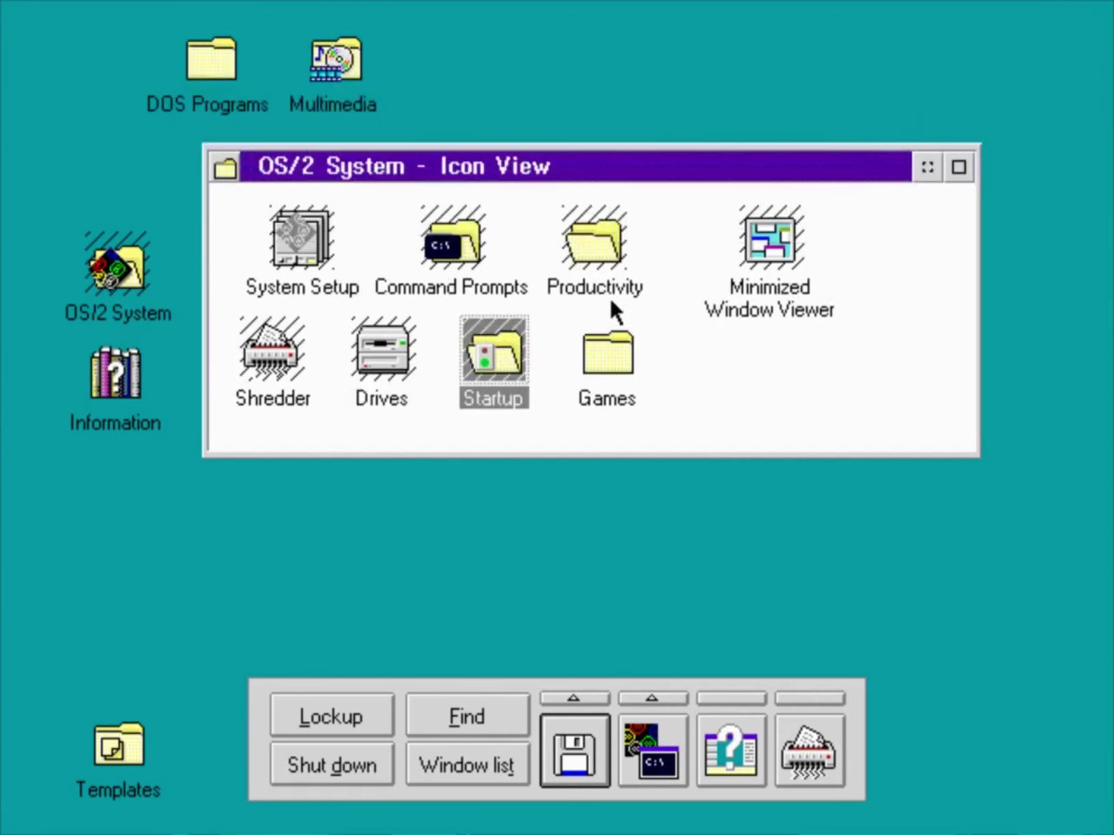
double_click(608, 352)
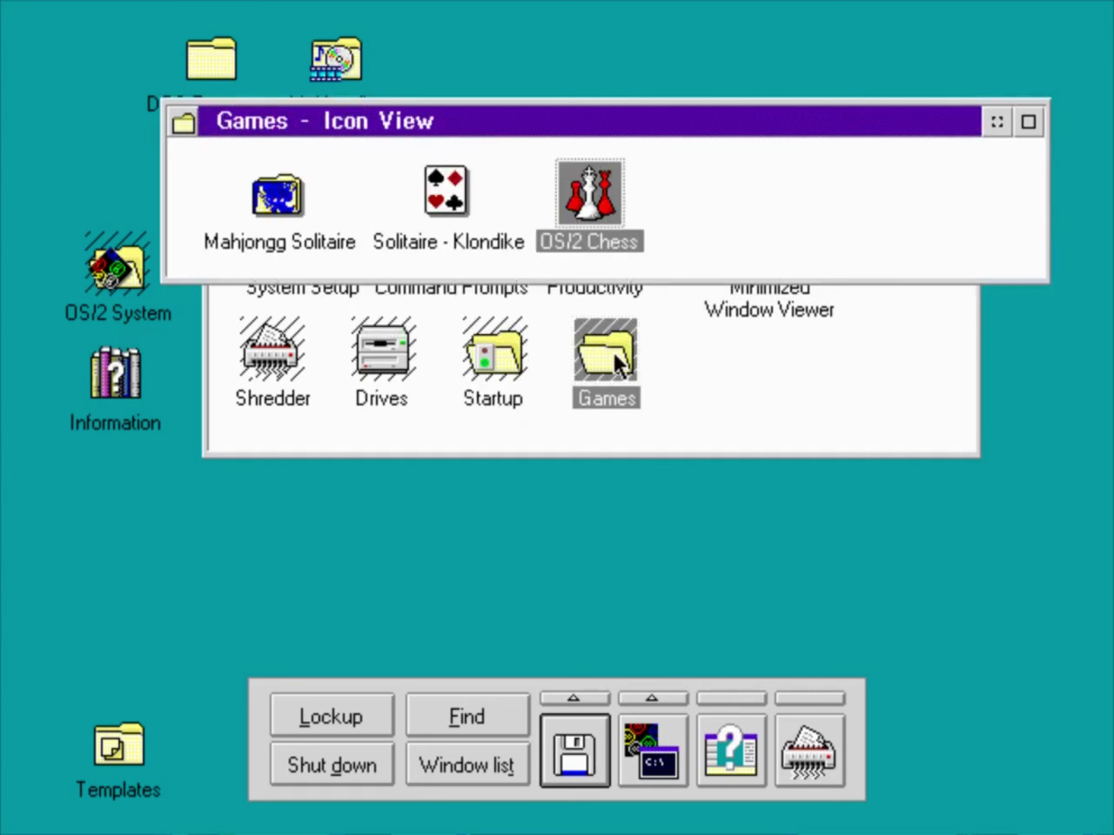
Step: Launch Mahjongg from the Mahjongg Solitaire folder and accept the "I like subtle hints." initial level
double_click(291, 201)
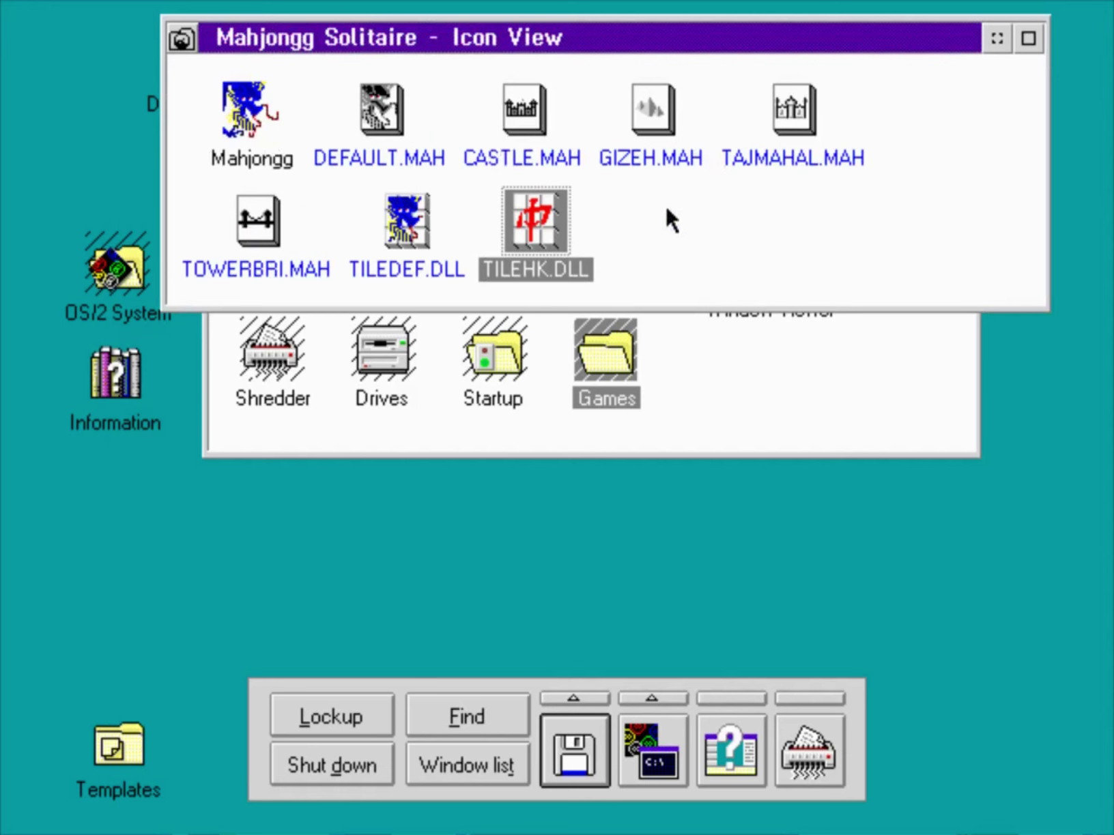
left_click(254, 153)
double_click(252, 149)
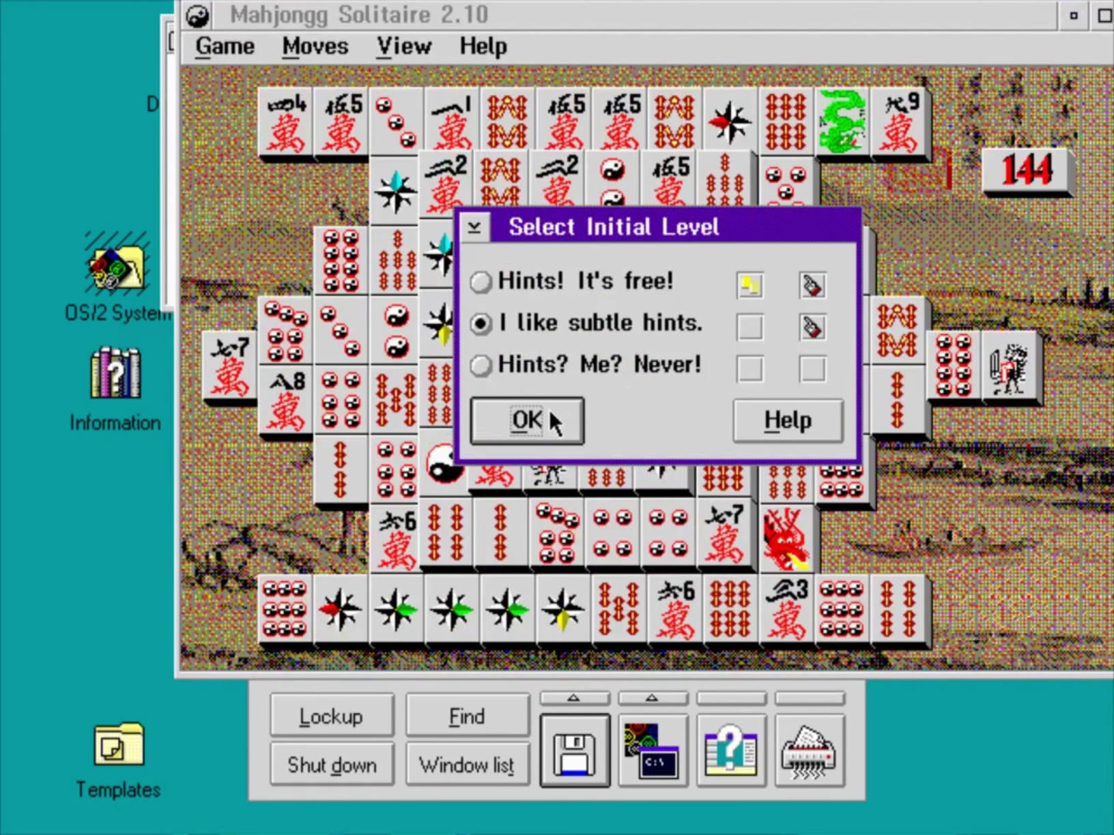
left_click(550, 408)
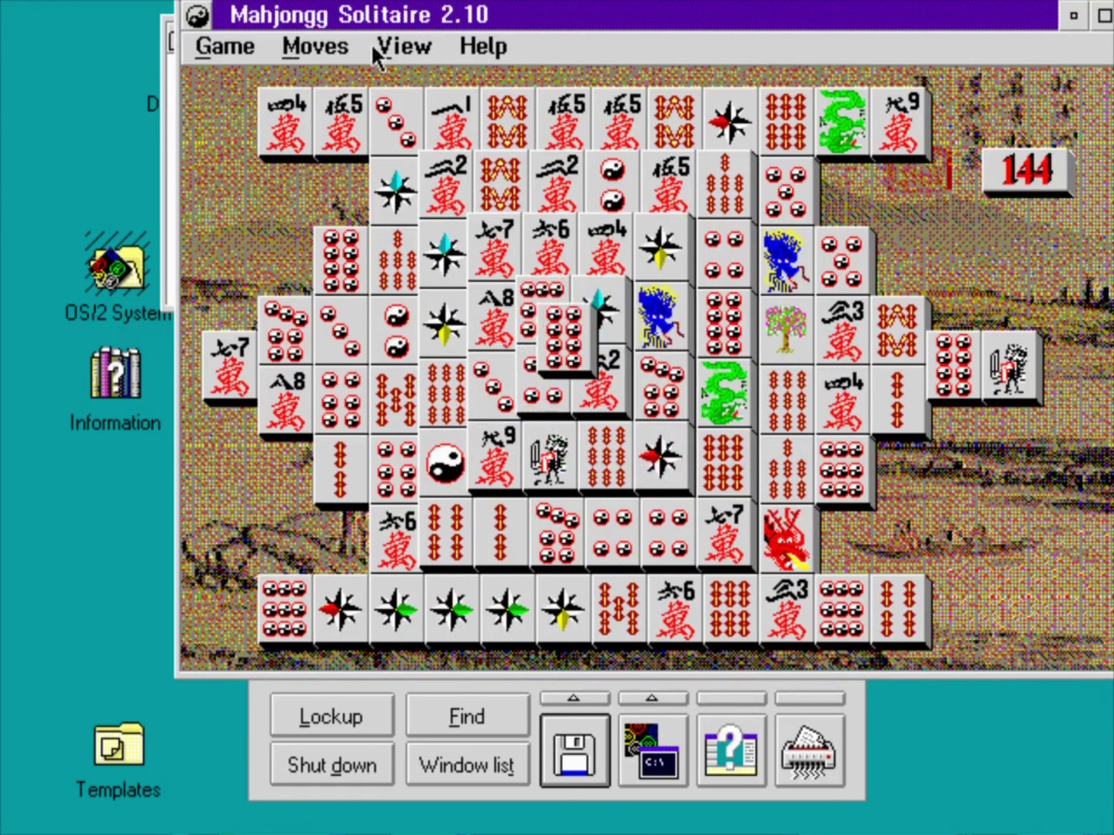
Step: View Mahjongg Solitaire's product information and dismiss it
left_click(468, 48)
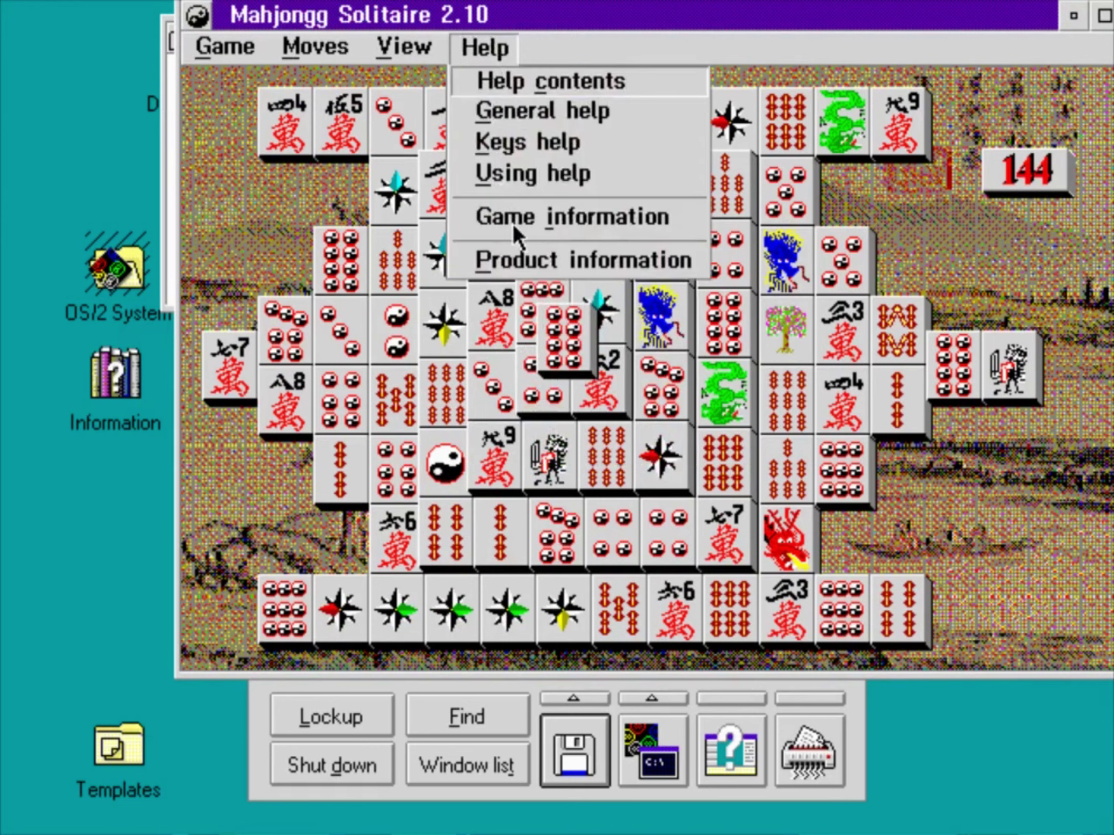
left_click(531, 260)
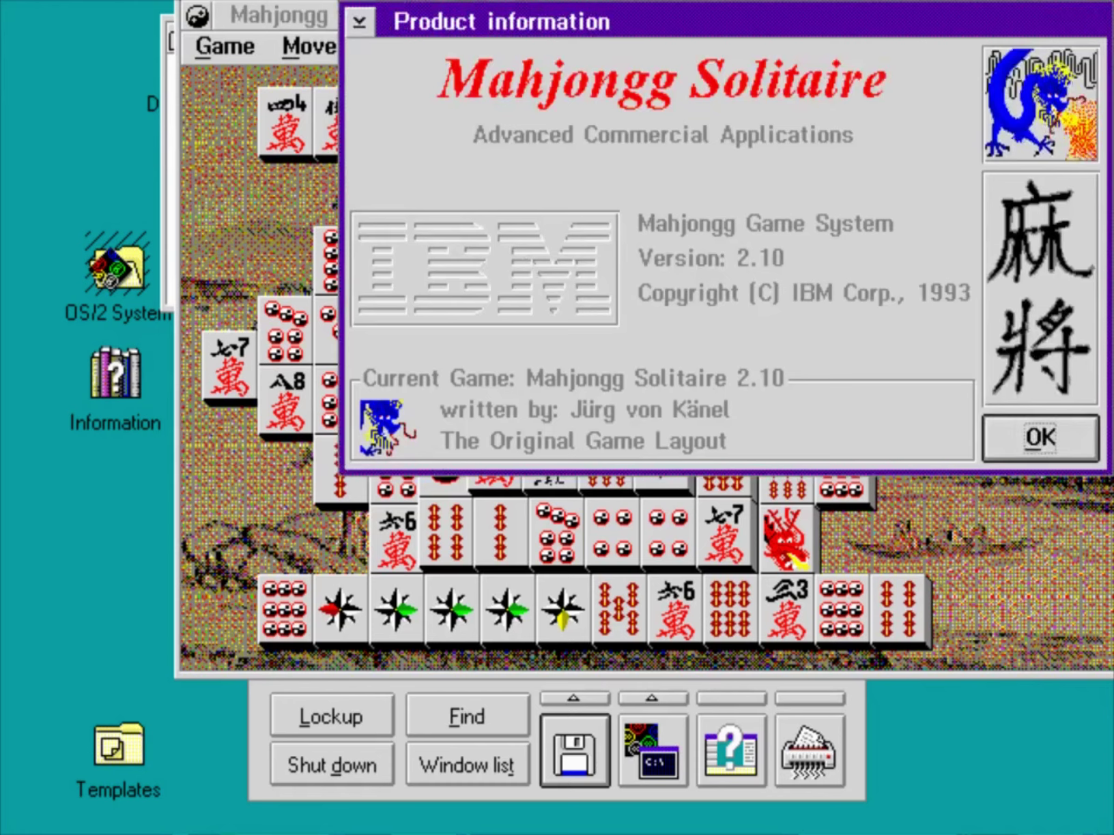
left_click(1041, 437)
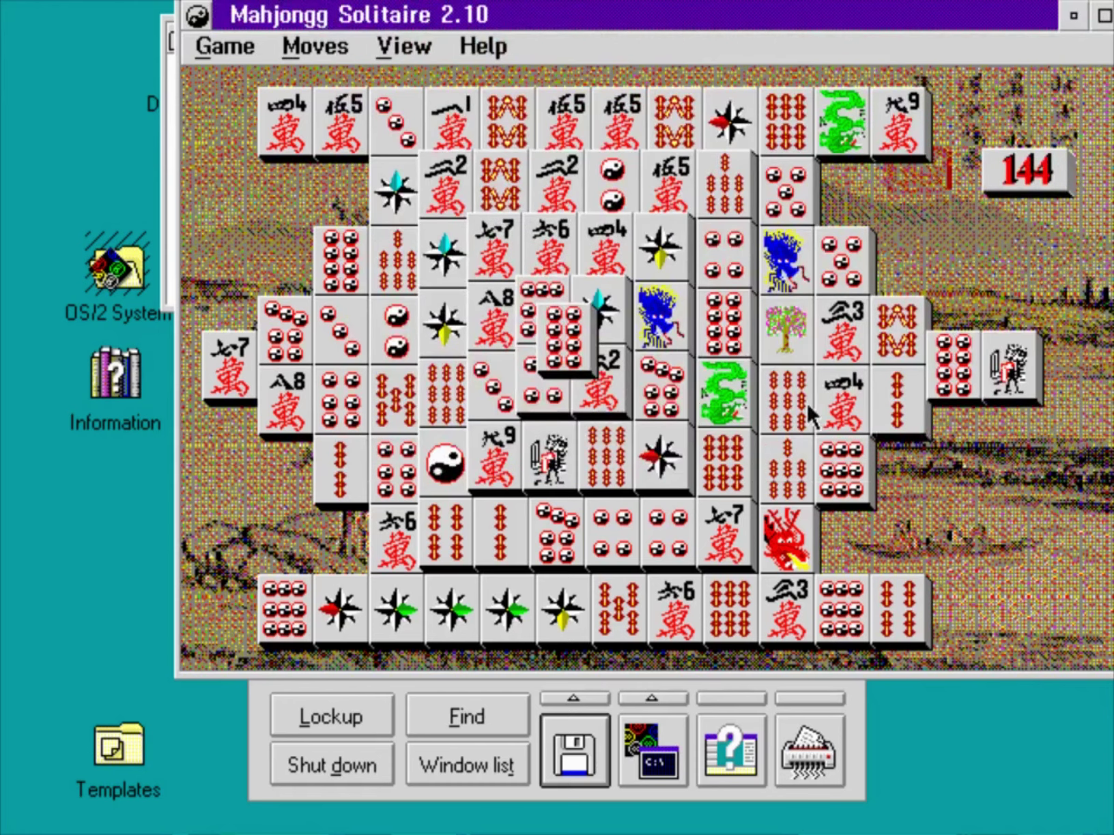
Step: Close the Mahjongg game without saving its changed settings, and hide the Mahjongg Solitaire folder
left_click(199, 17)
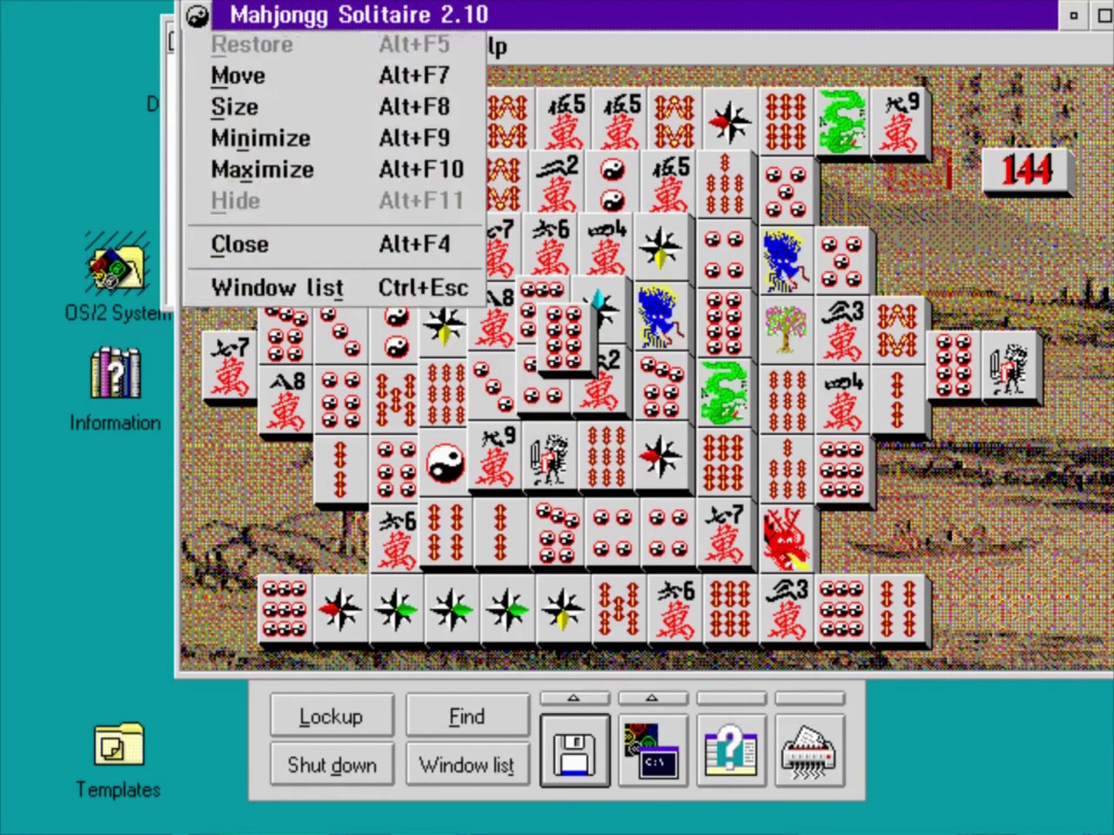
left_click(278, 243)
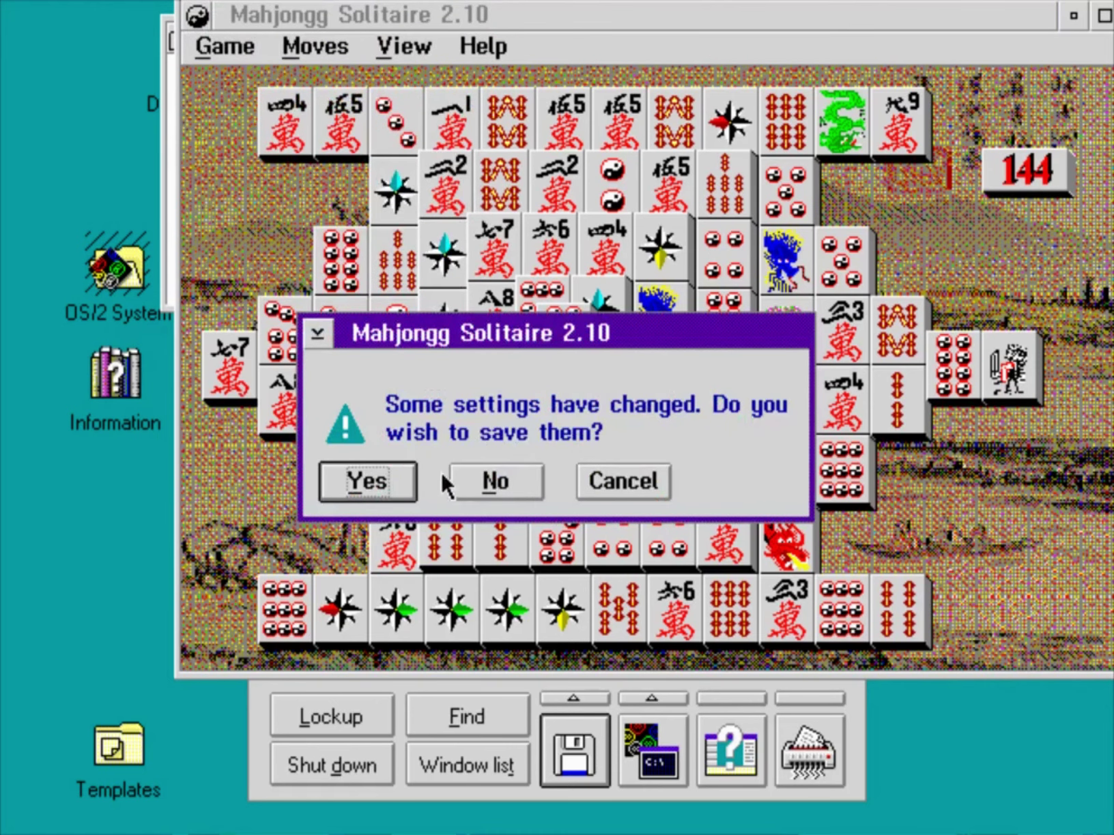
left_click(501, 476)
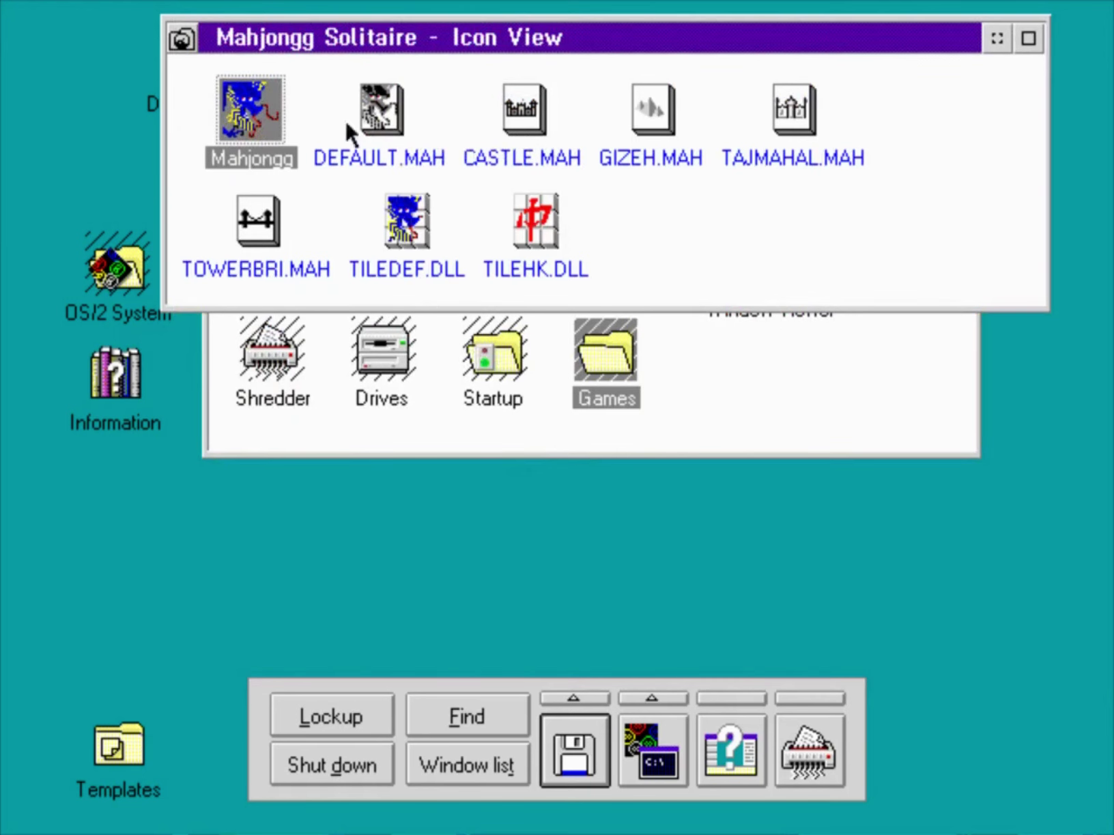
left_click(180, 42)
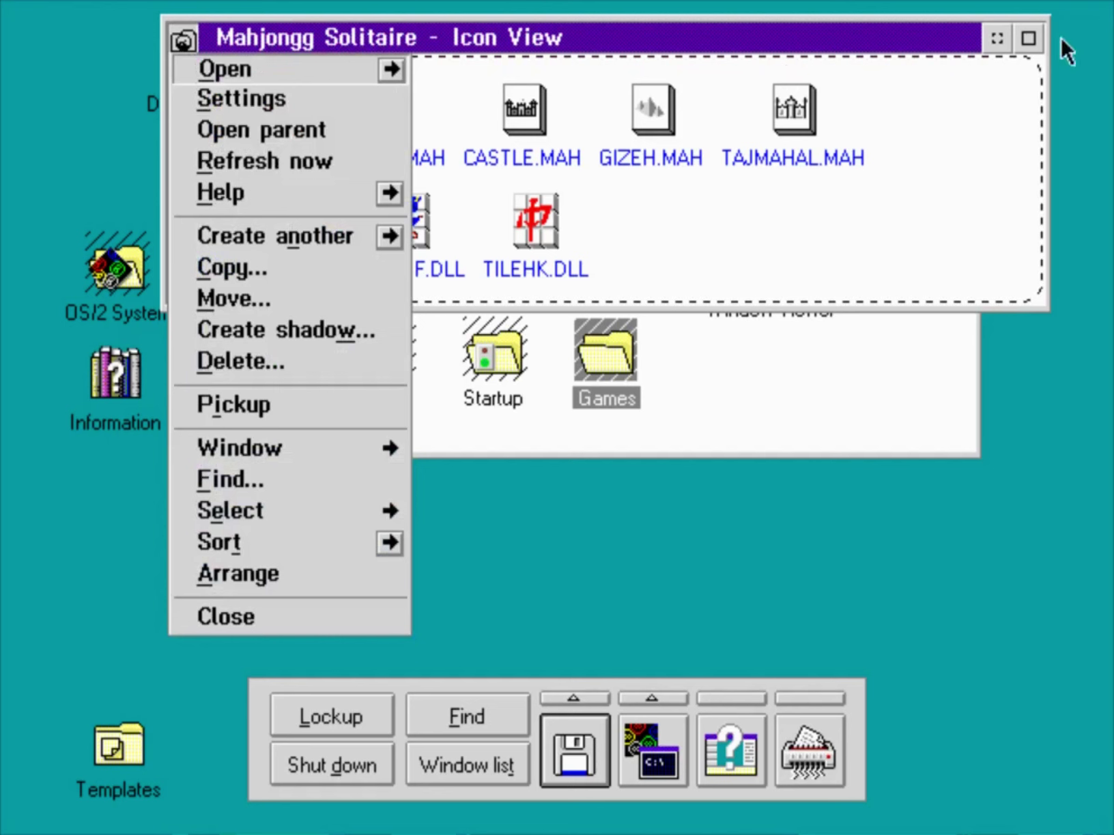
left_click(995, 39)
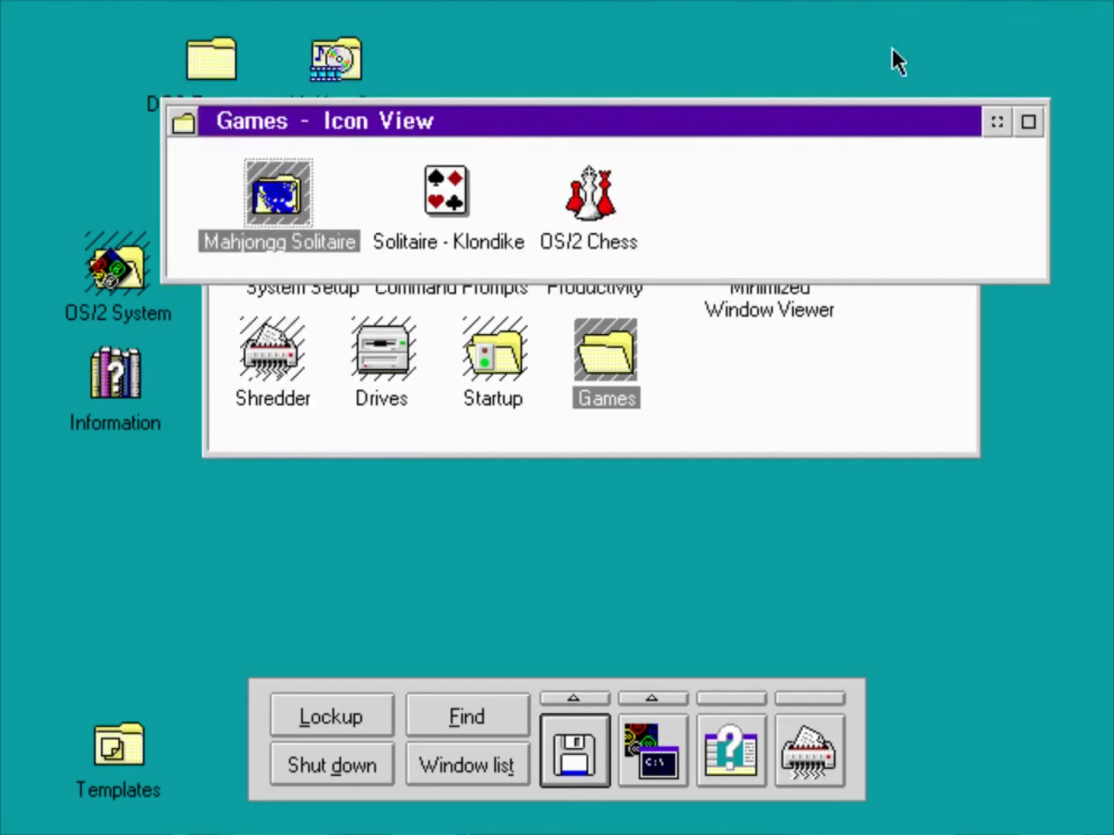
Step: Launch Solitaire - Klondike and send the ace of spades from the stock to its foundation, dealing one more card
double_click(442, 204)
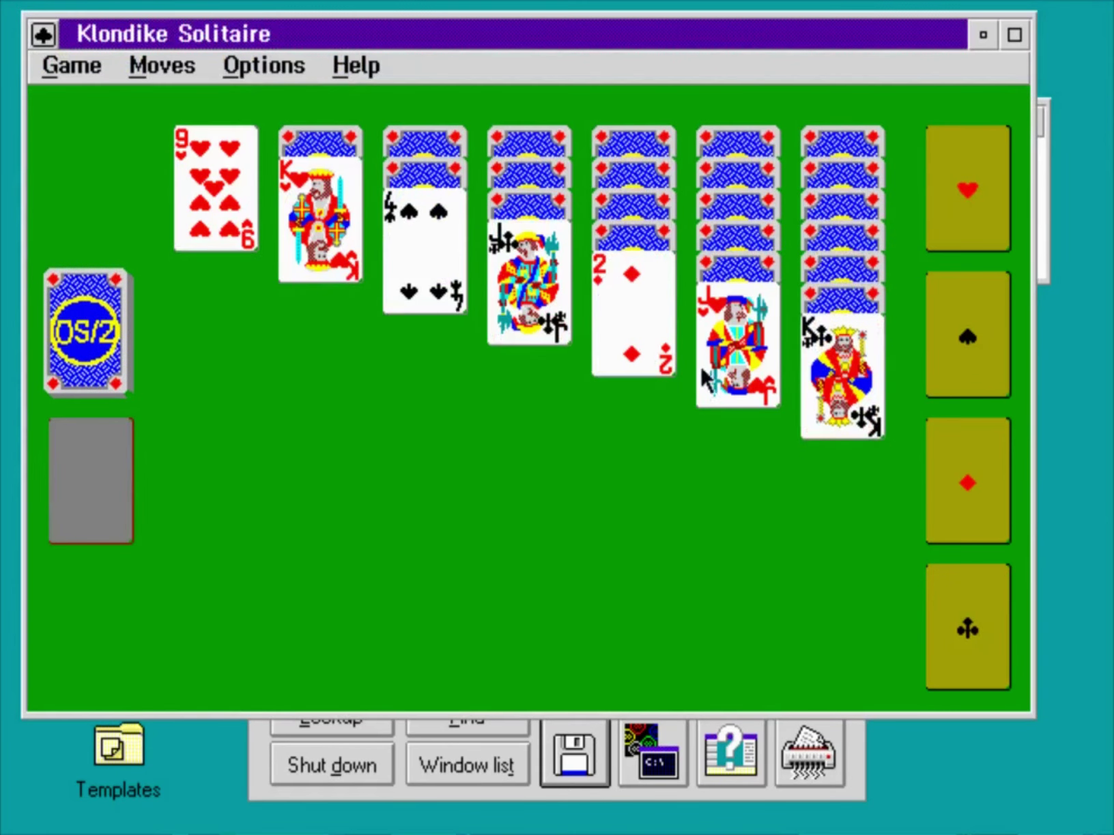
left_click(102, 303)
double_click(89, 438)
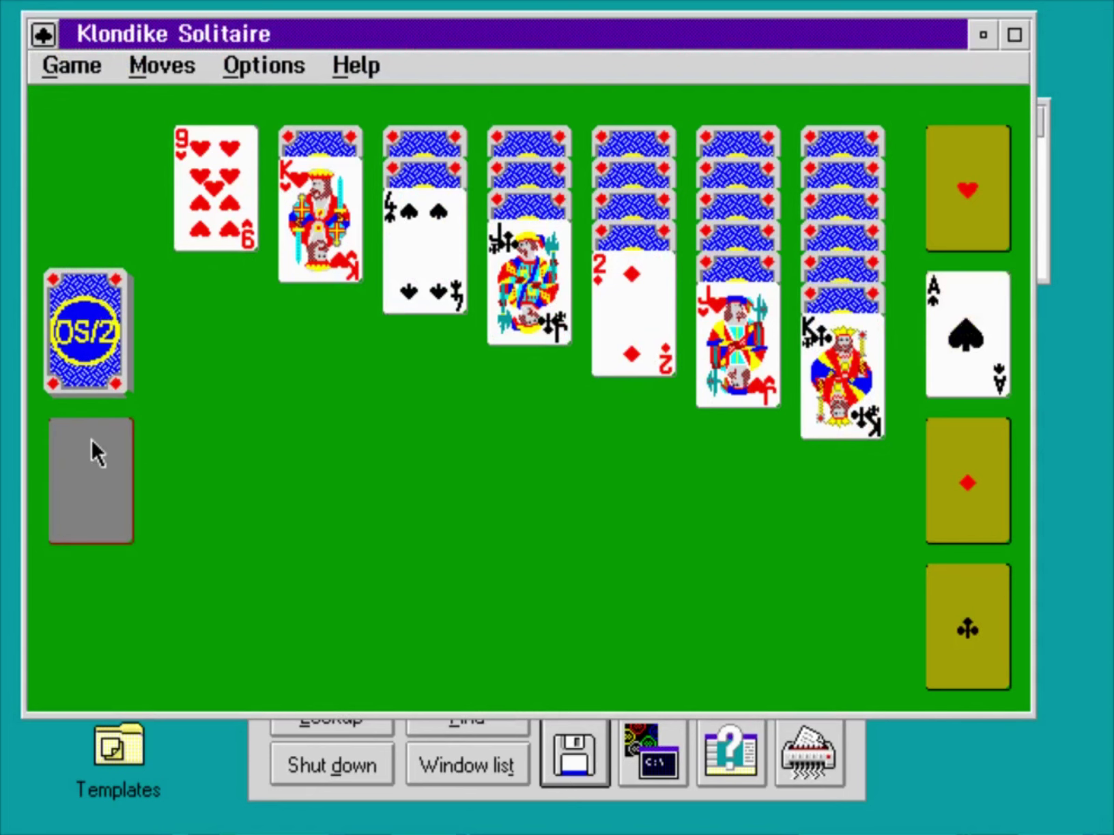
left_click(111, 359)
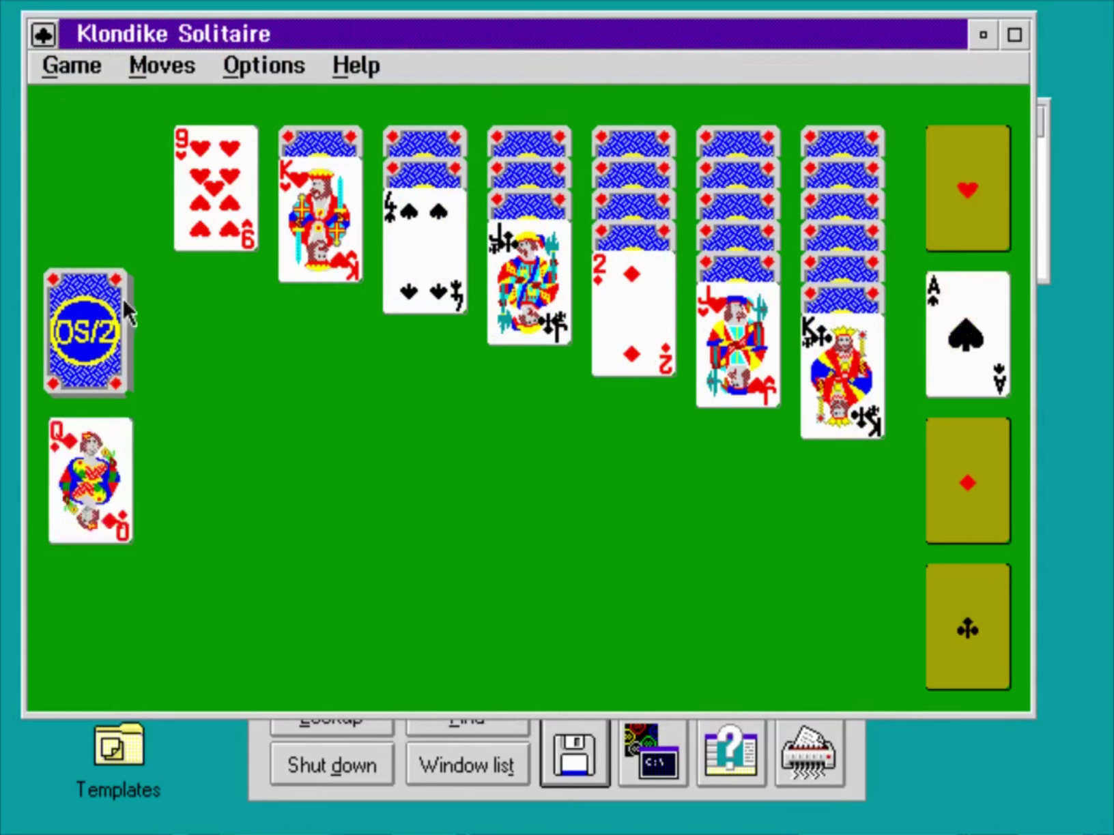
Step: Display the product information for Klondike Solitaire
left_click(356, 66)
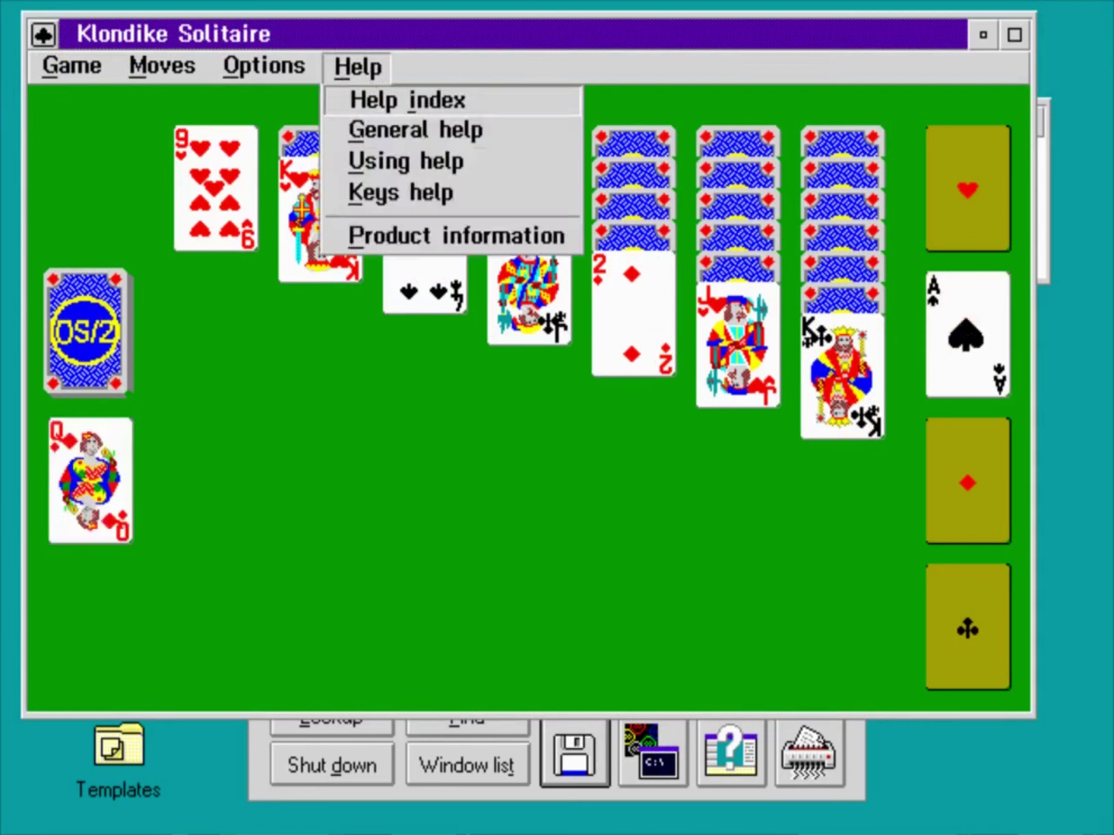
left_click(385, 236)
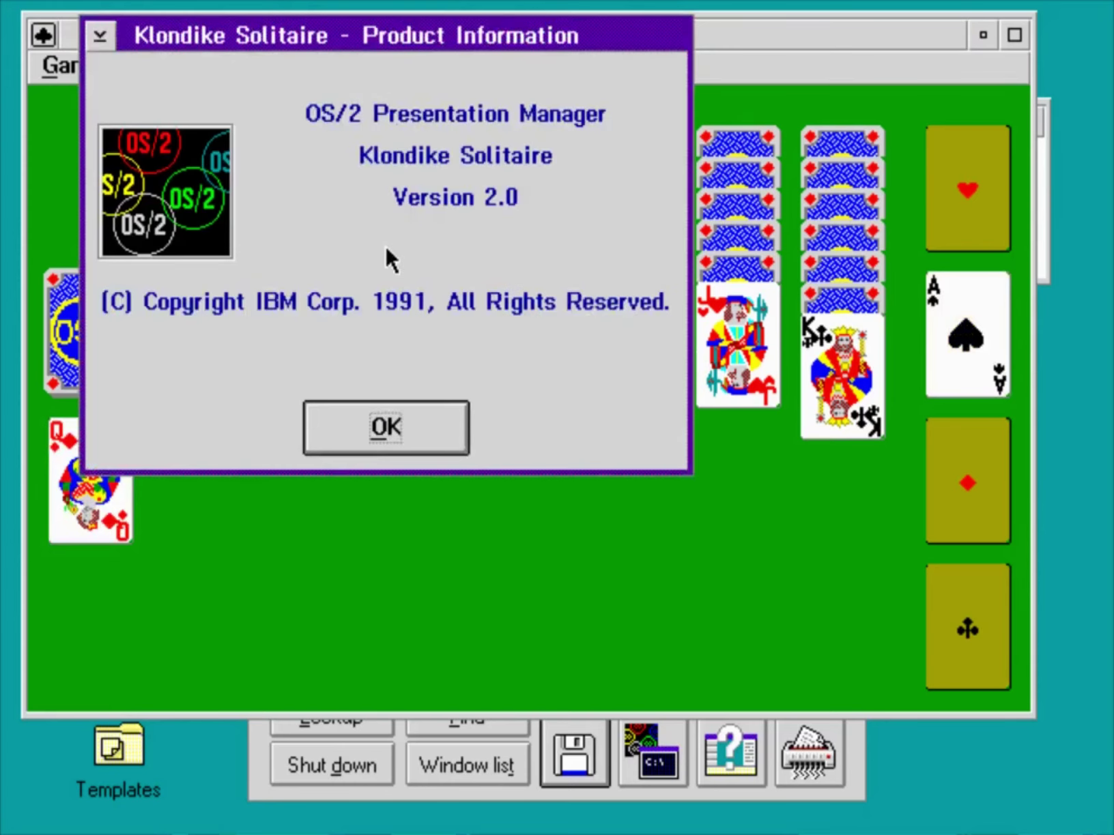
Step: Dismiss the Klondike product information and close the Klondike Solitaire game
left_click(404, 429)
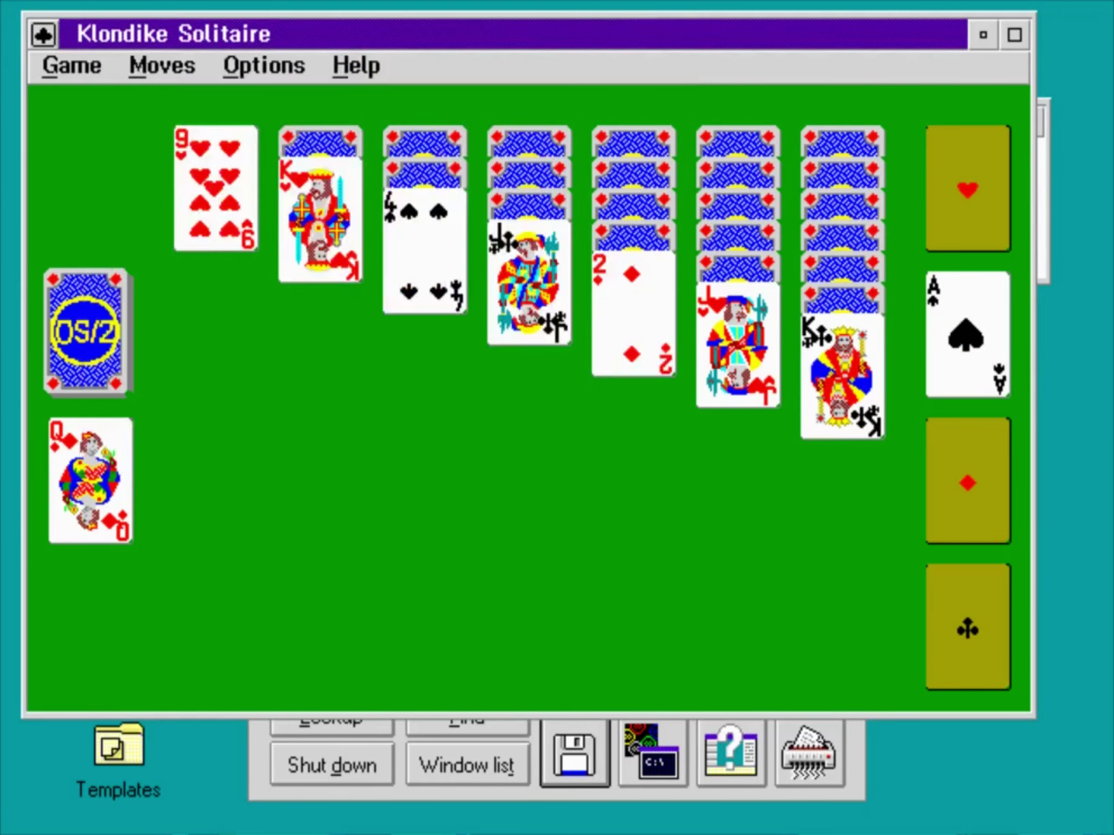
left_click(45, 39)
left_click(81, 262)
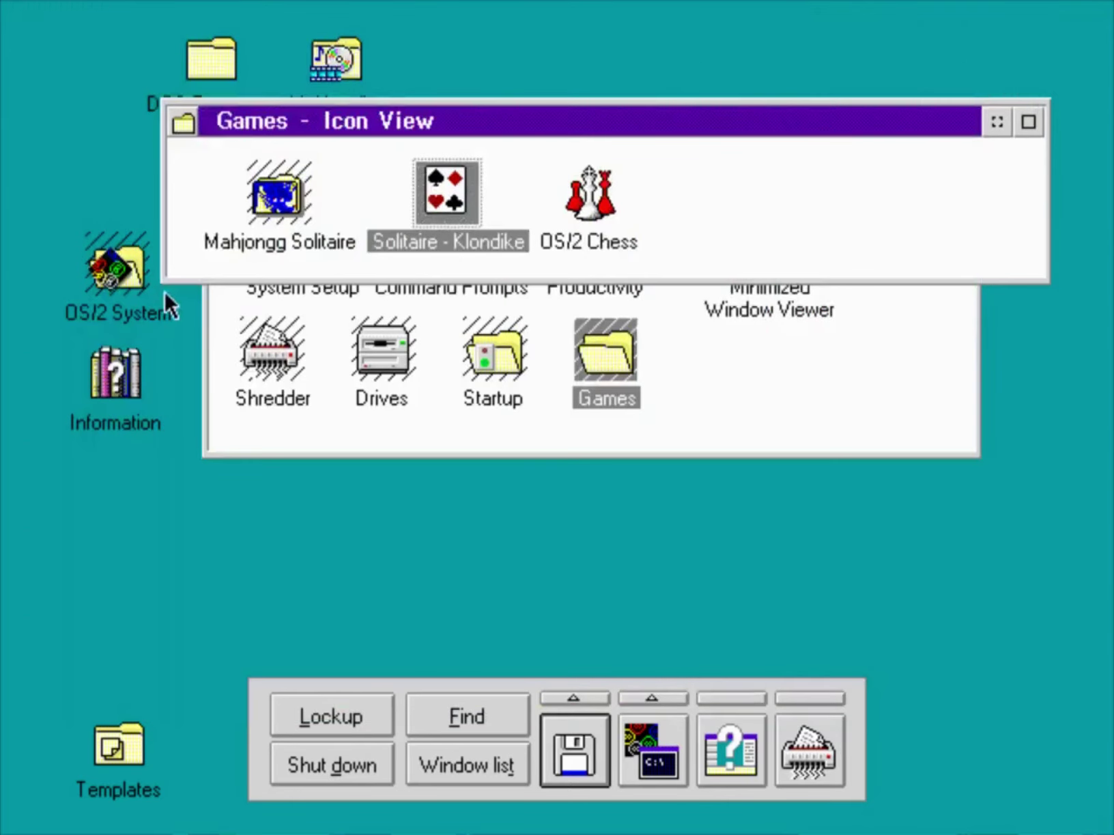
Step: Launch OS/2 Chess and set up a game with a named human playing White against the computer as Black
double_click(588, 196)
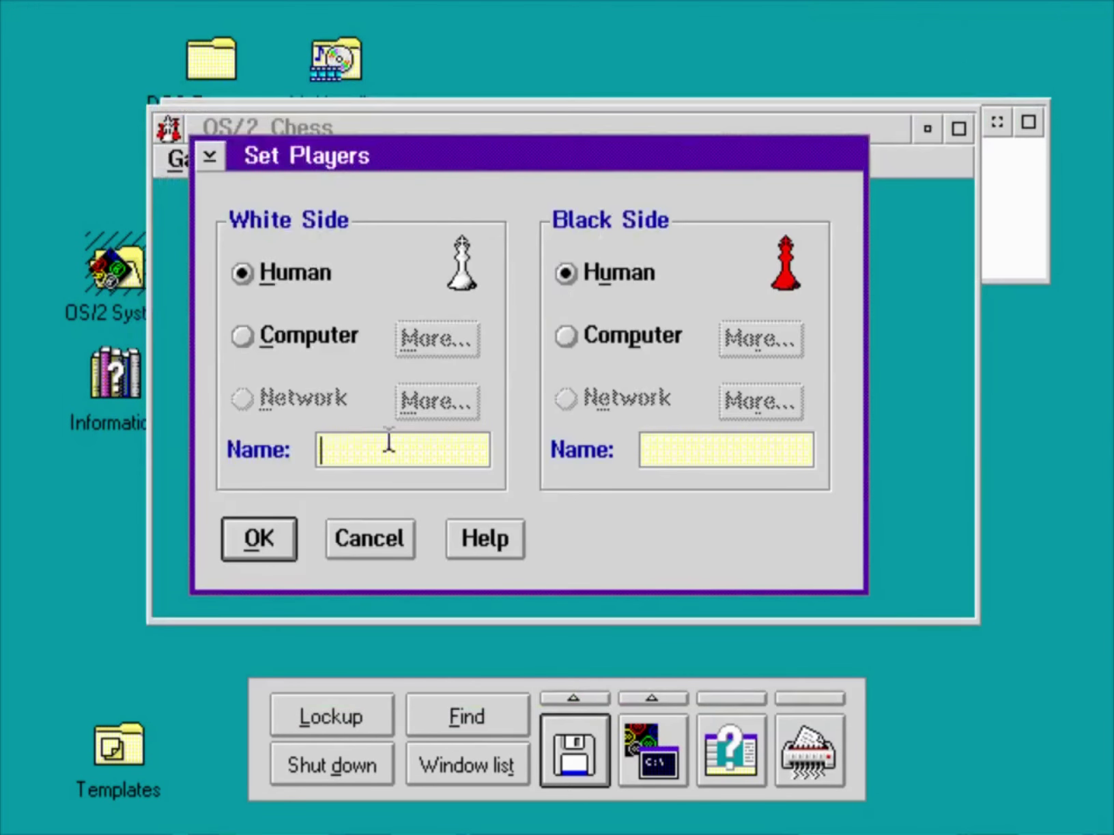
type("Aldo")
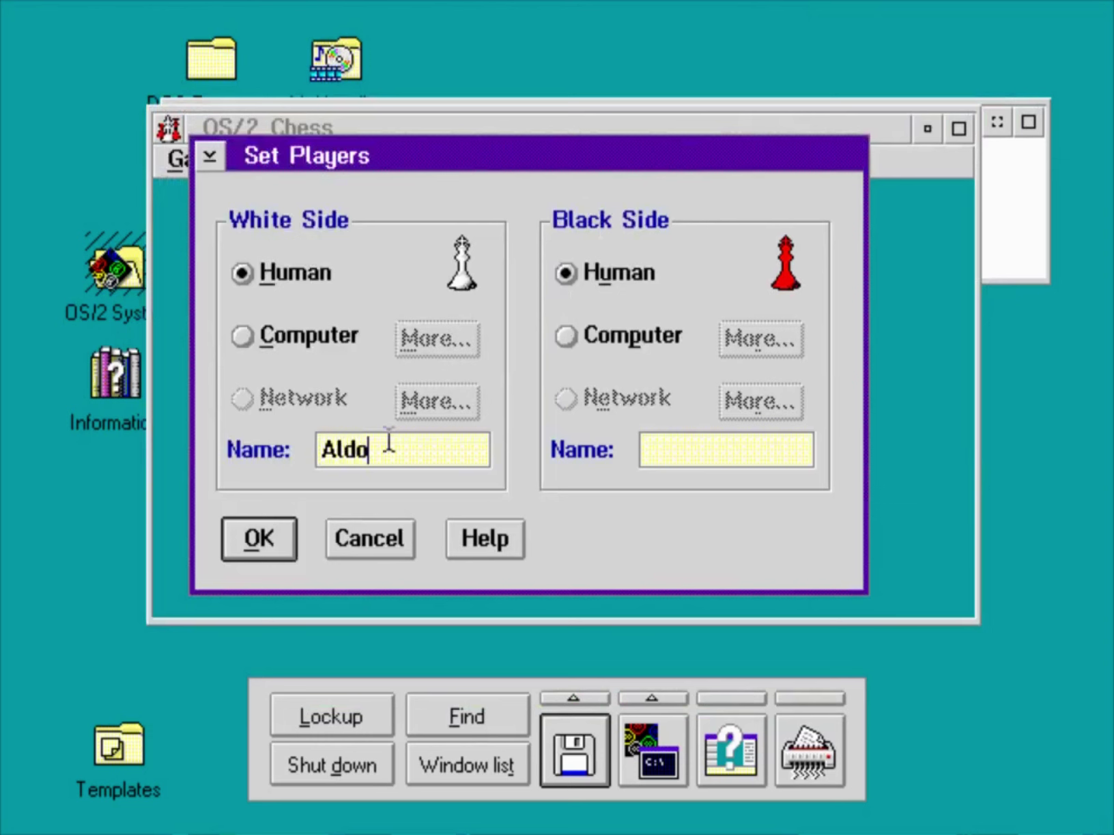
left_click(609, 333)
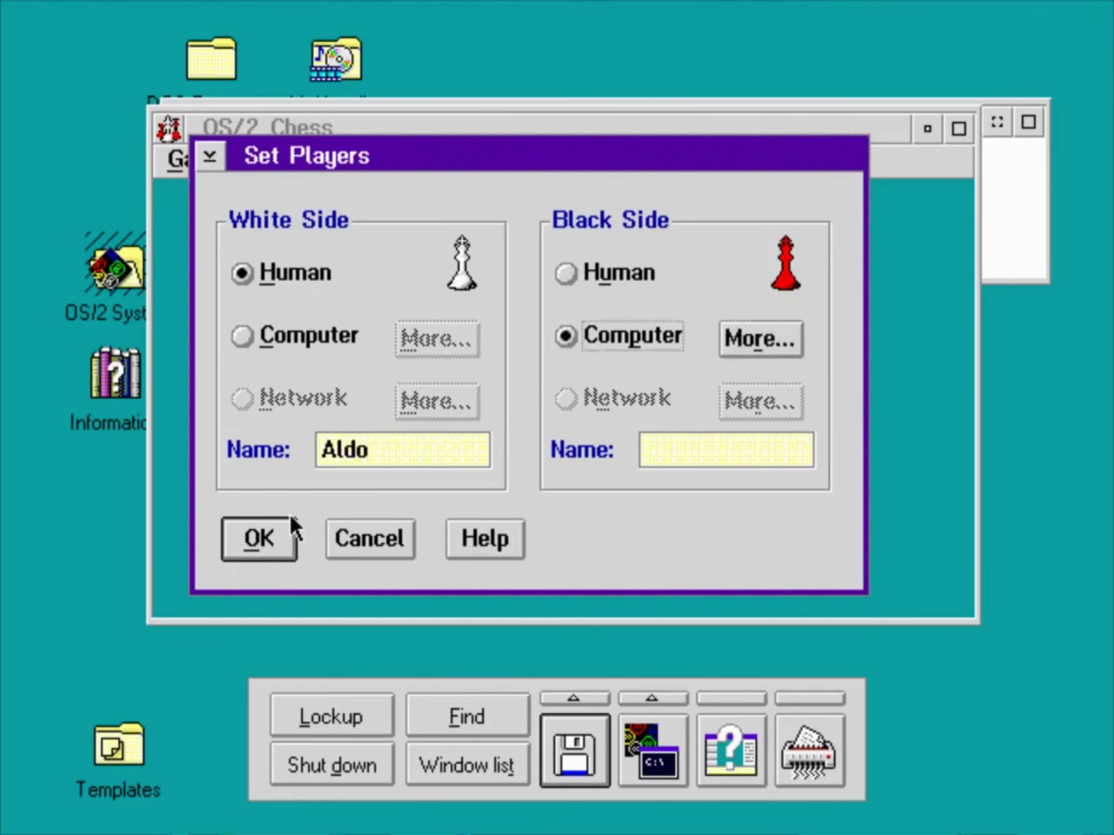
left_click(260, 536)
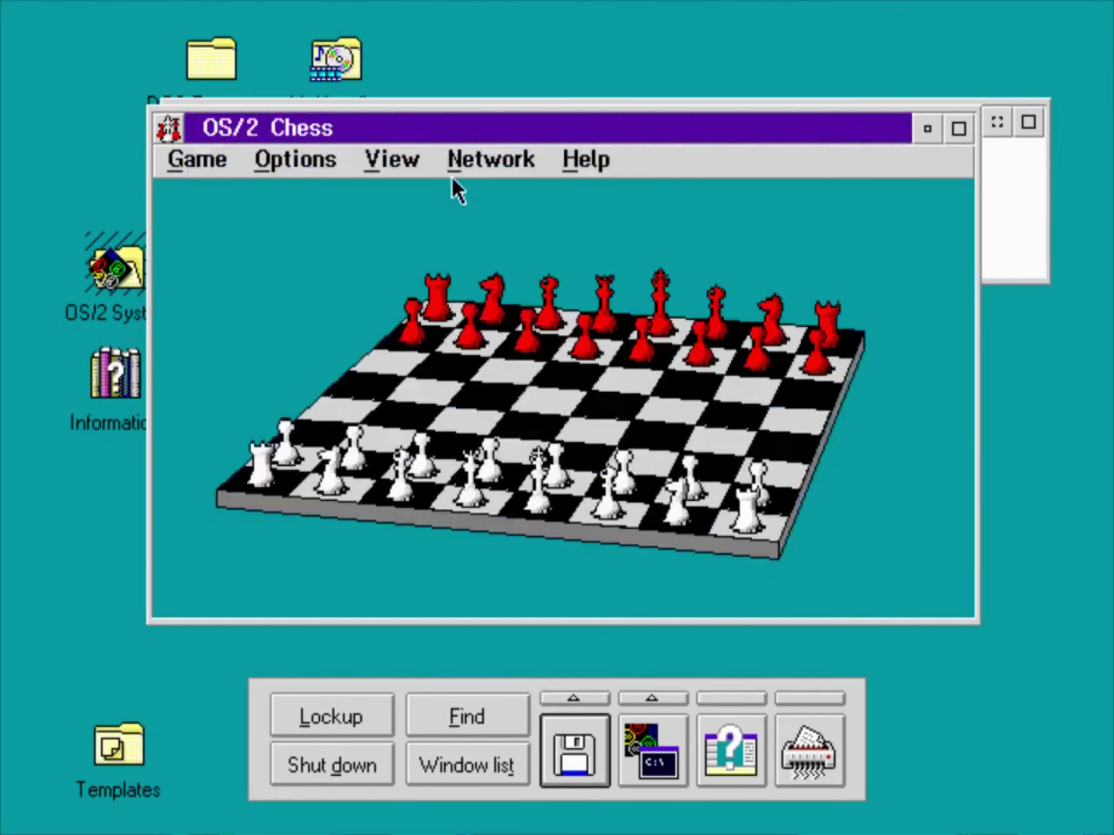
Step: Rotate the chess board fully counter clockwise so White's side squarely faces the viewer
left_click(415, 161)
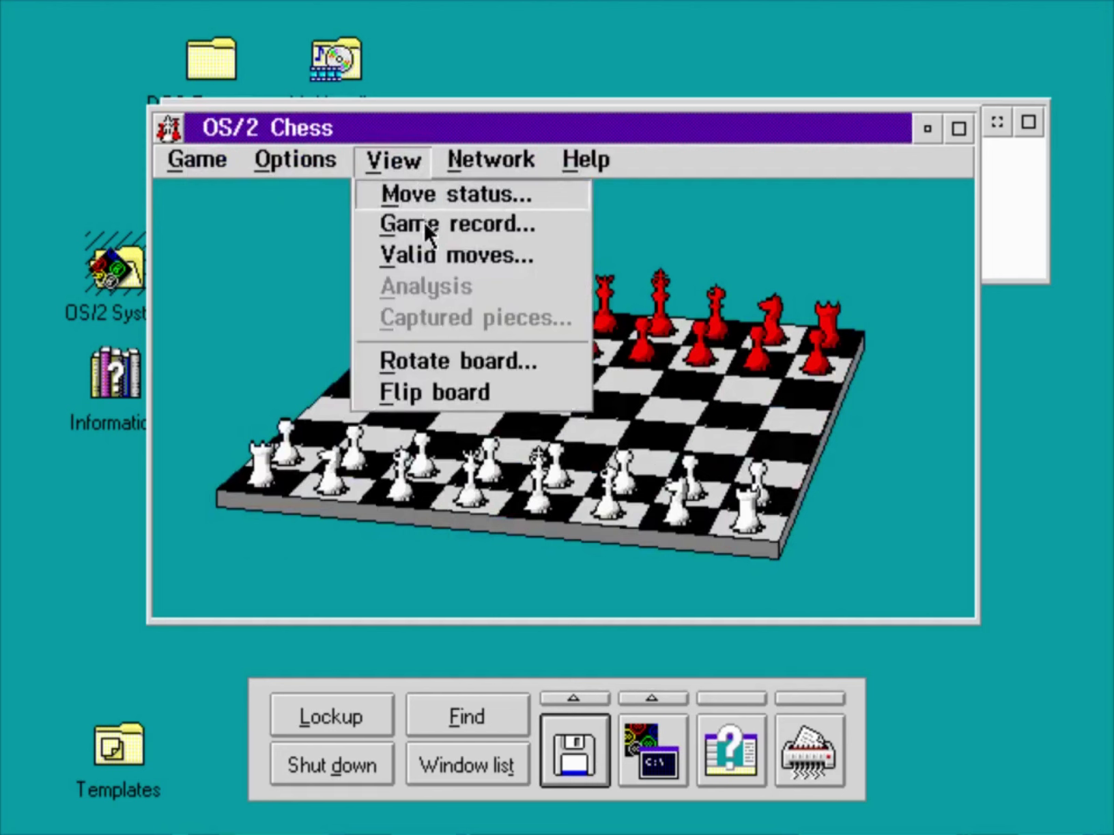
left_click(437, 360)
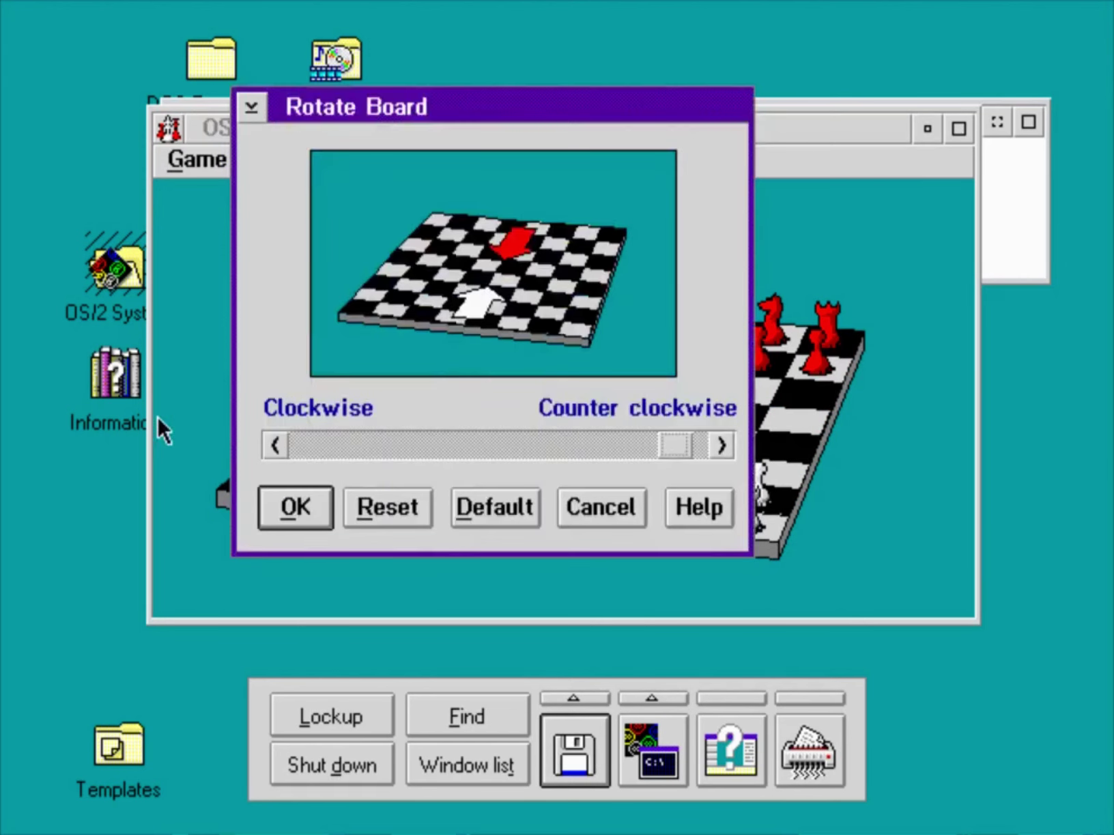
left_click_drag(669, 445, 683, 445)
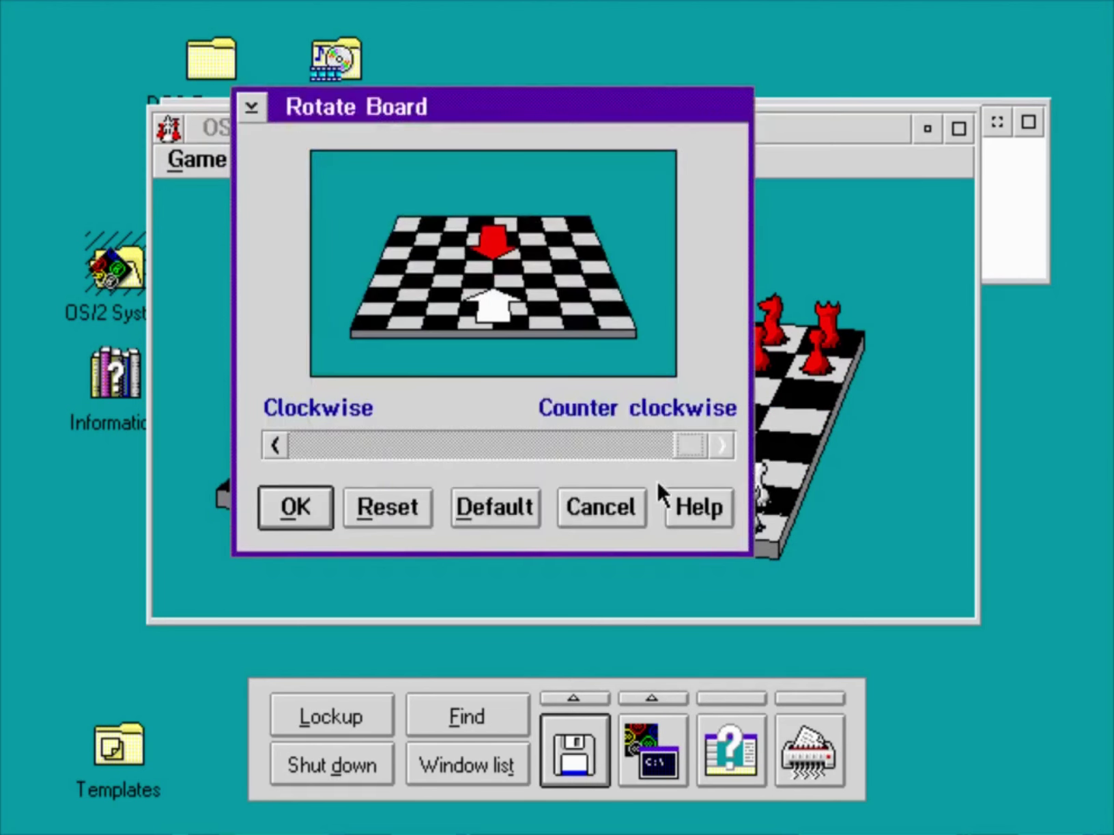
left_click(295, 507)
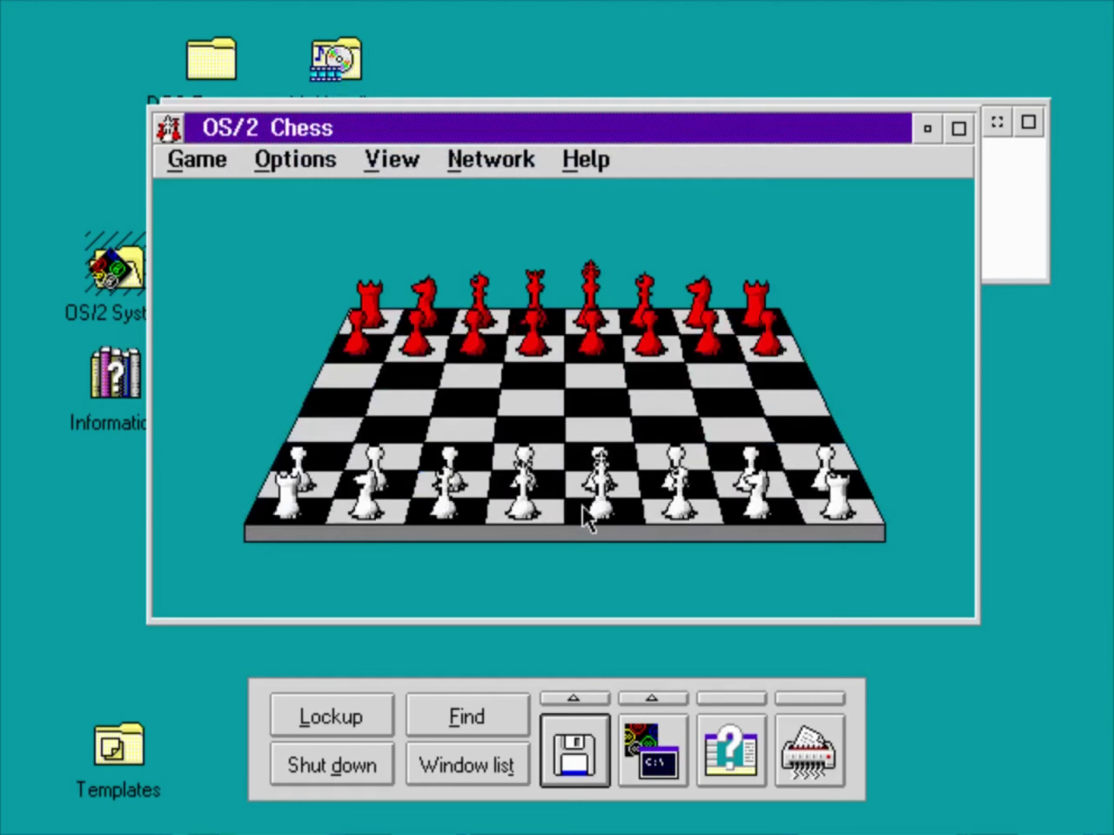
Step: Play White's side, advancing the queen's pawn to take the knight on c6 and capturing the red queen with the white queen
left_click(598, 477)
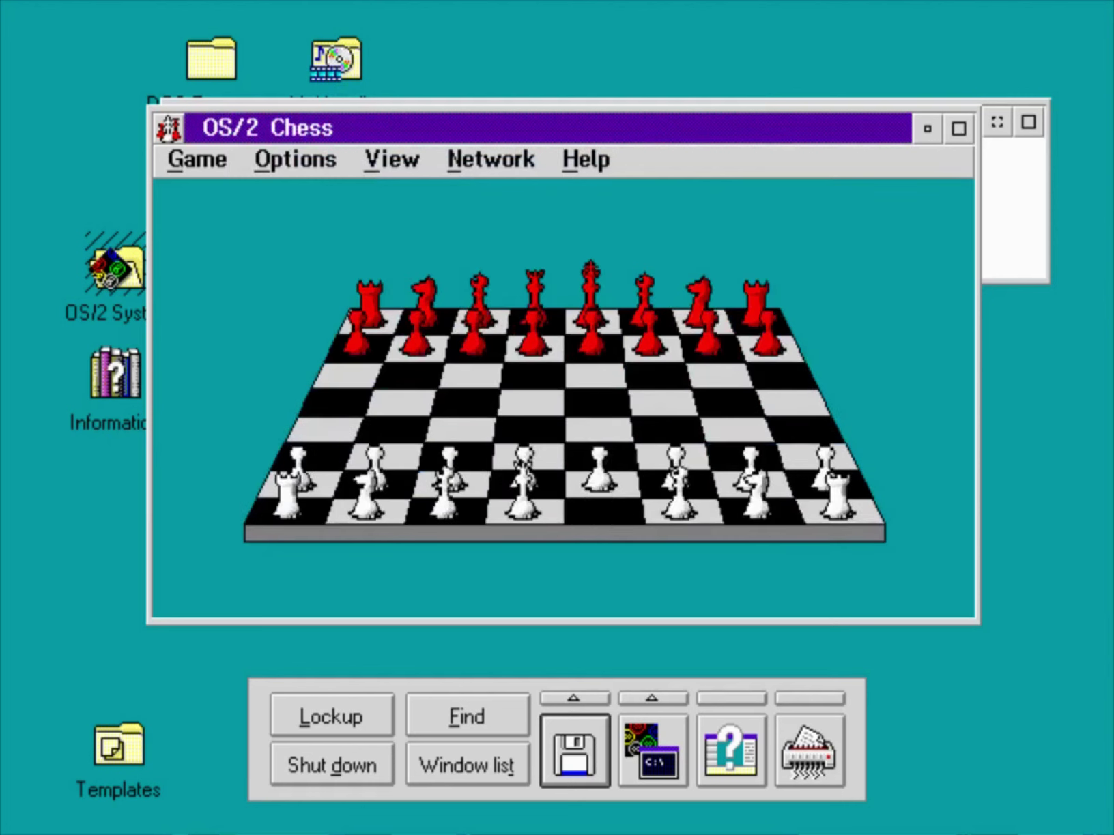
left_click_drag(597, 433, 621, 485)
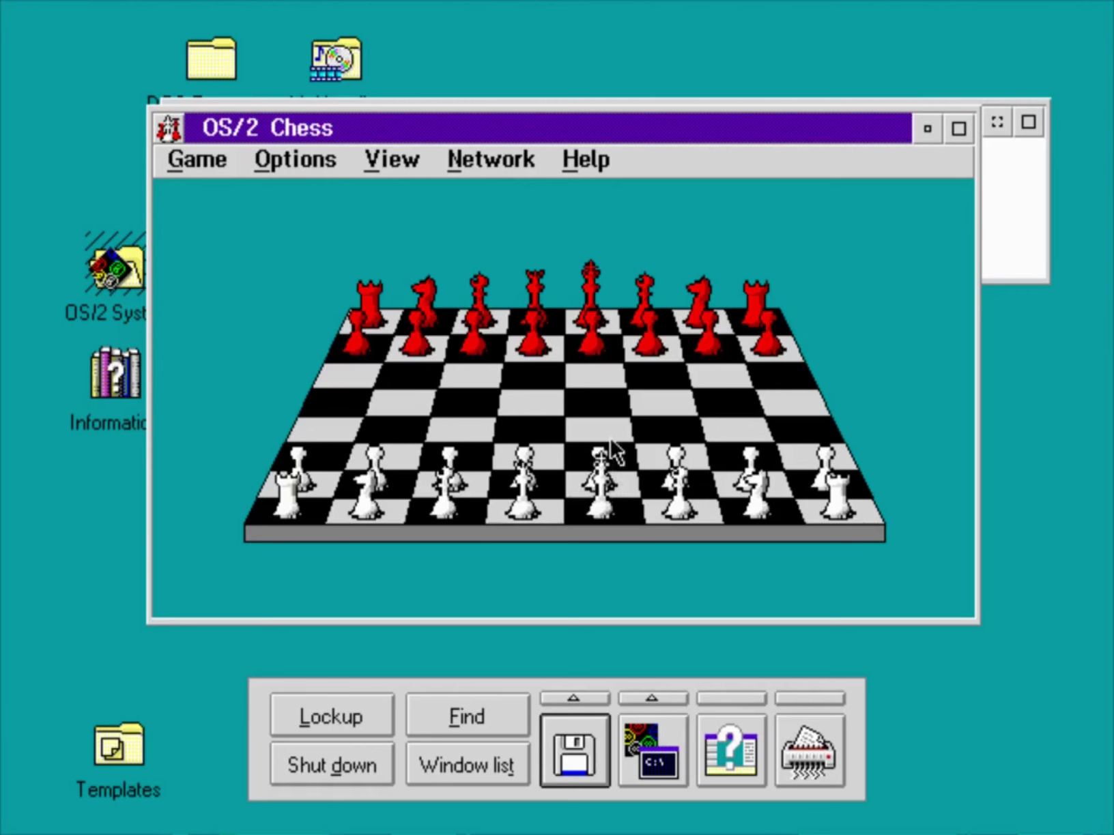
left_click_drag(529, 493, 537, 415)
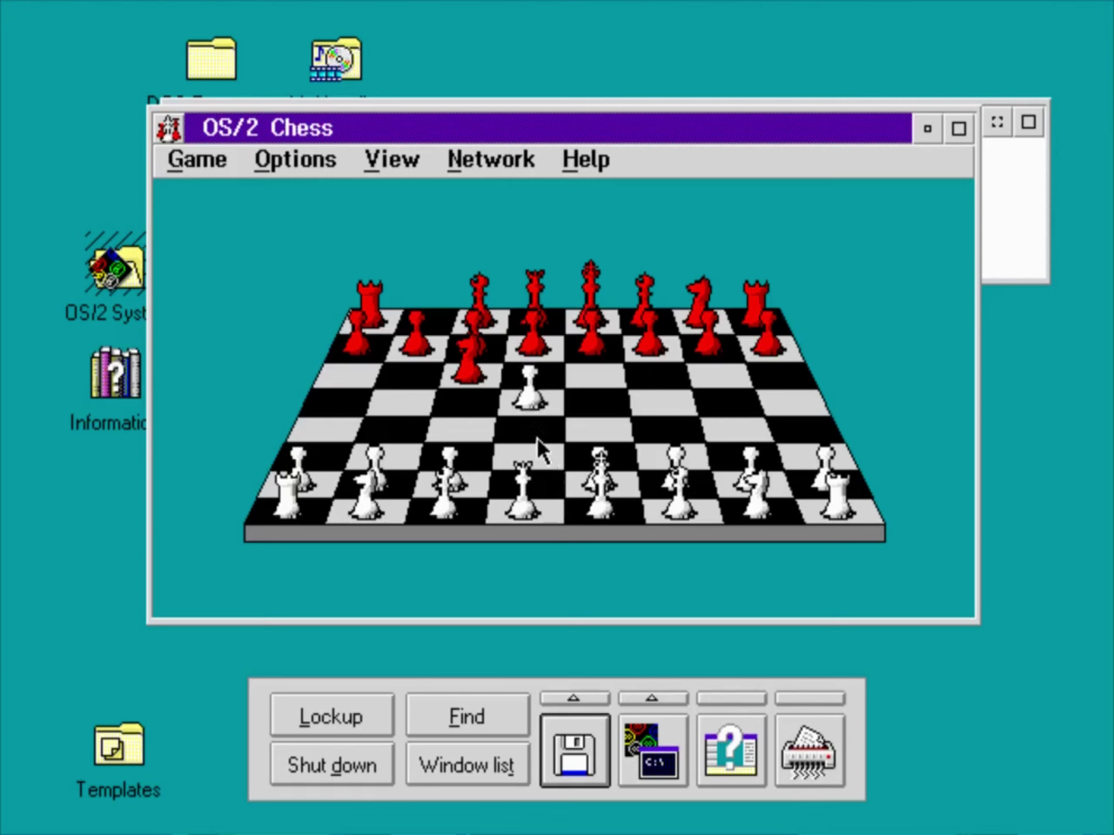
left_click_drag(507, 382, 466, 369)
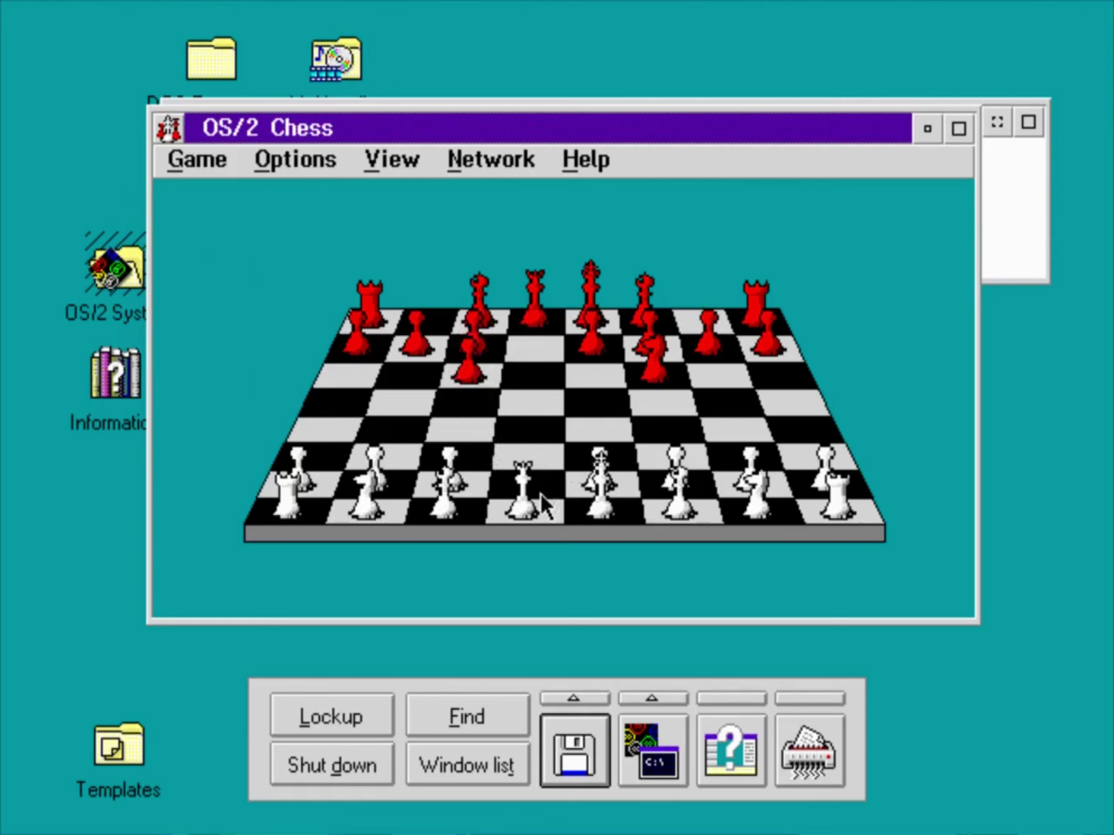
left_click_drag(525, 495, 529, 310)
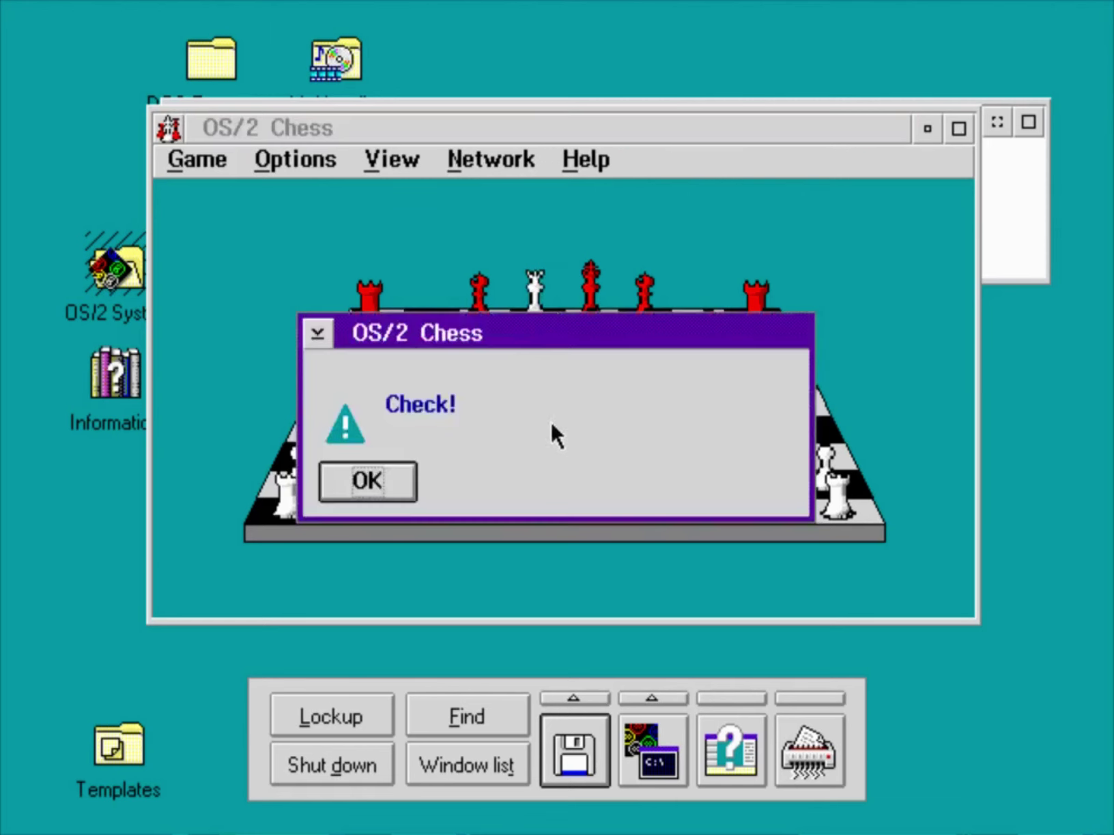
left_click(361, 480)
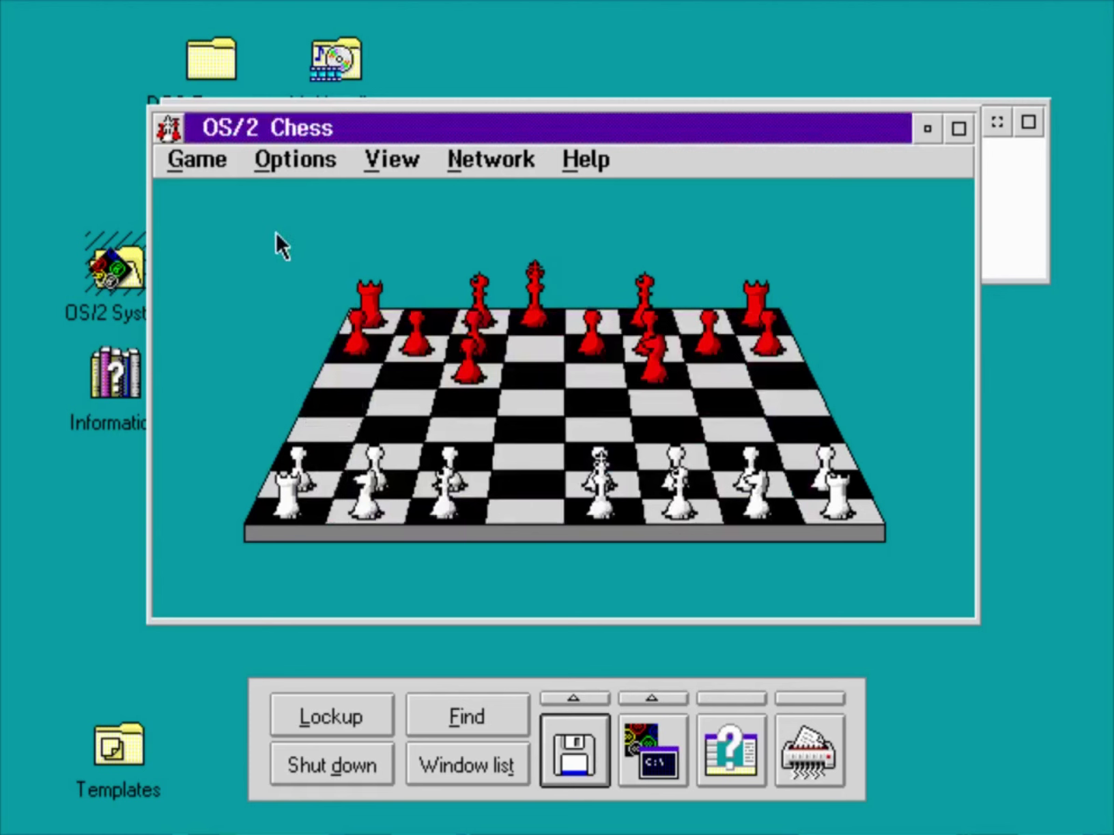
Step: View the product information for OS/2 Chess and dismiss it
left_click(199, 162)
left_click(578, 165)
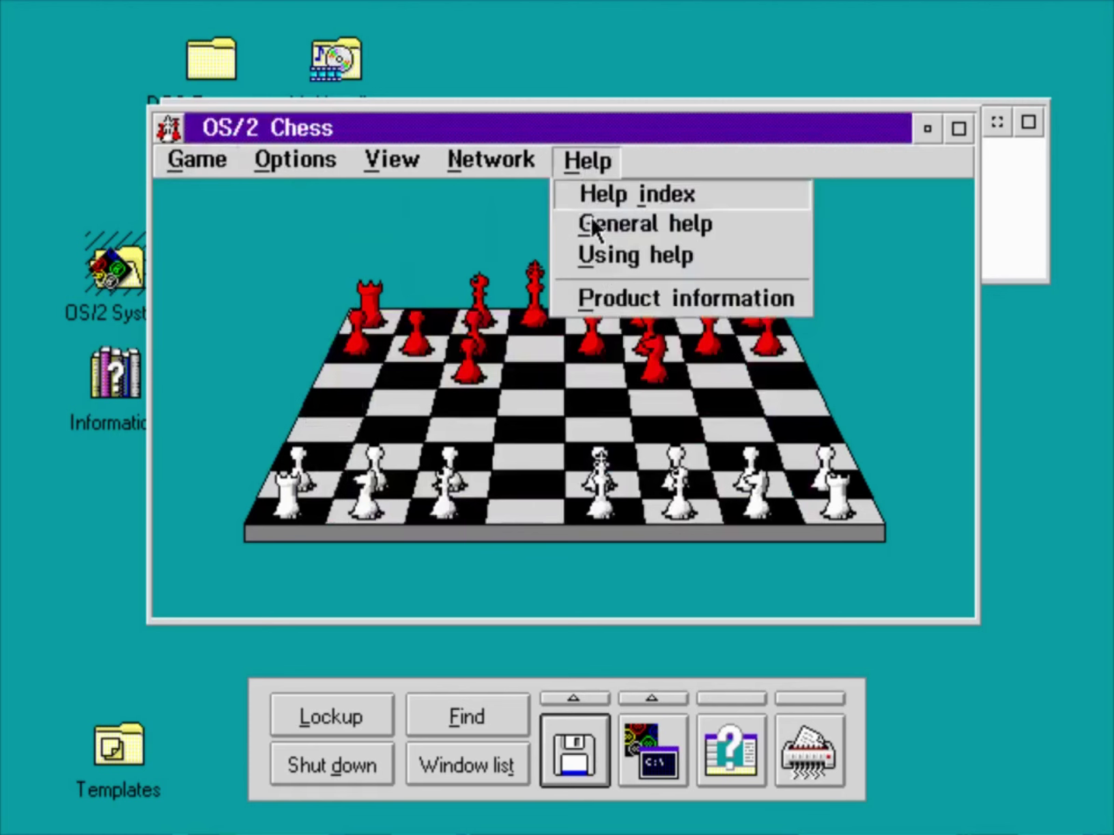
left_click(614, 294)
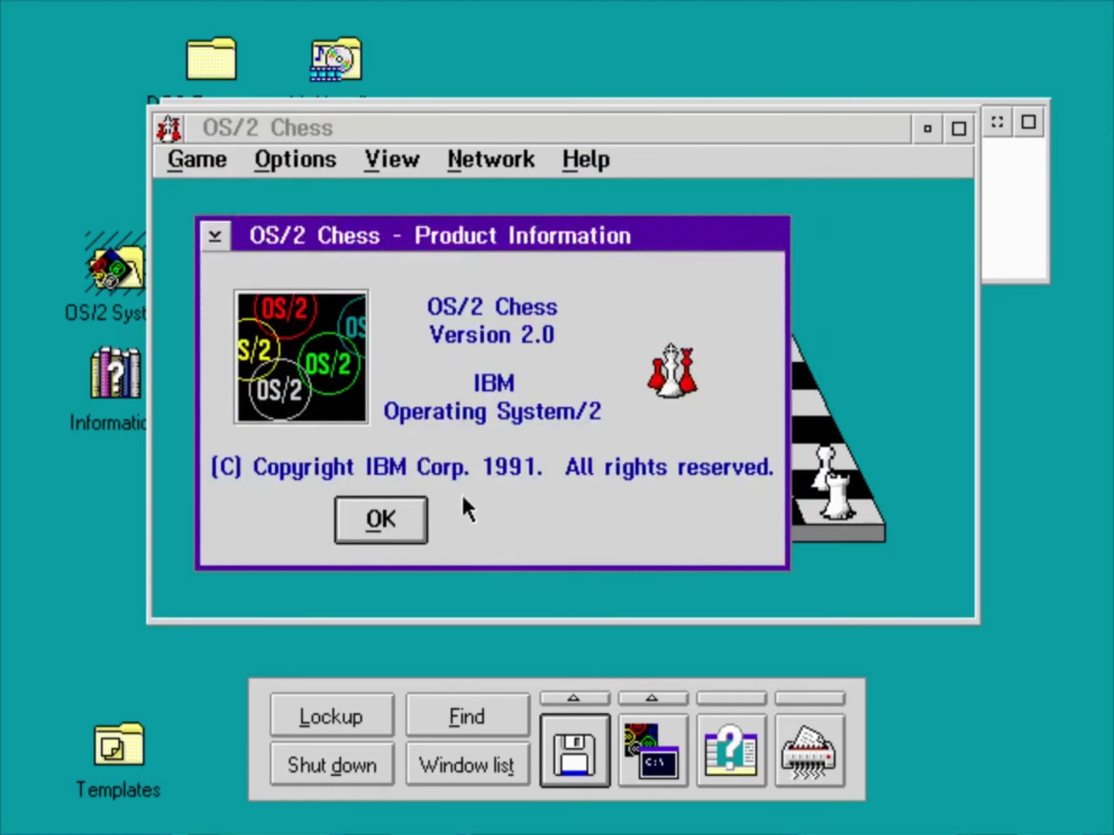
left_click(396, 520)
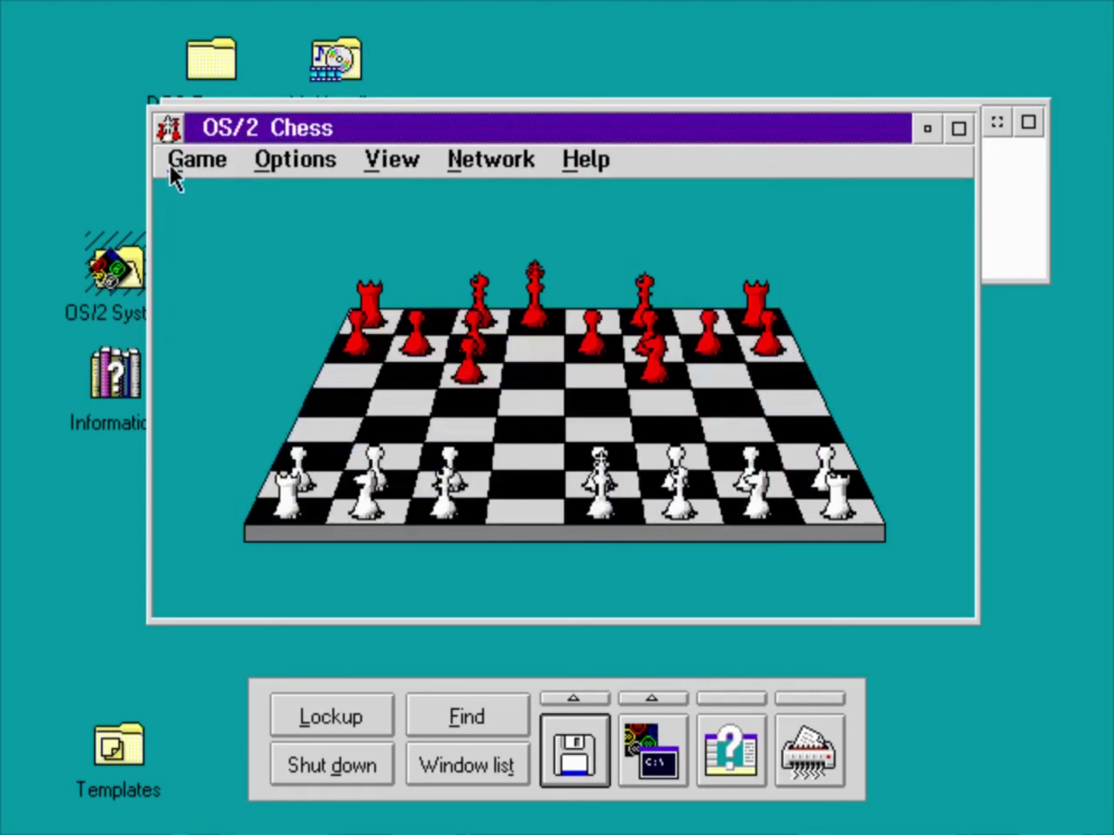
Step: Close OS/2 Chess without saving its changed options, and hide the Games folder
left_click(169, 128)
left_click(244, 360)
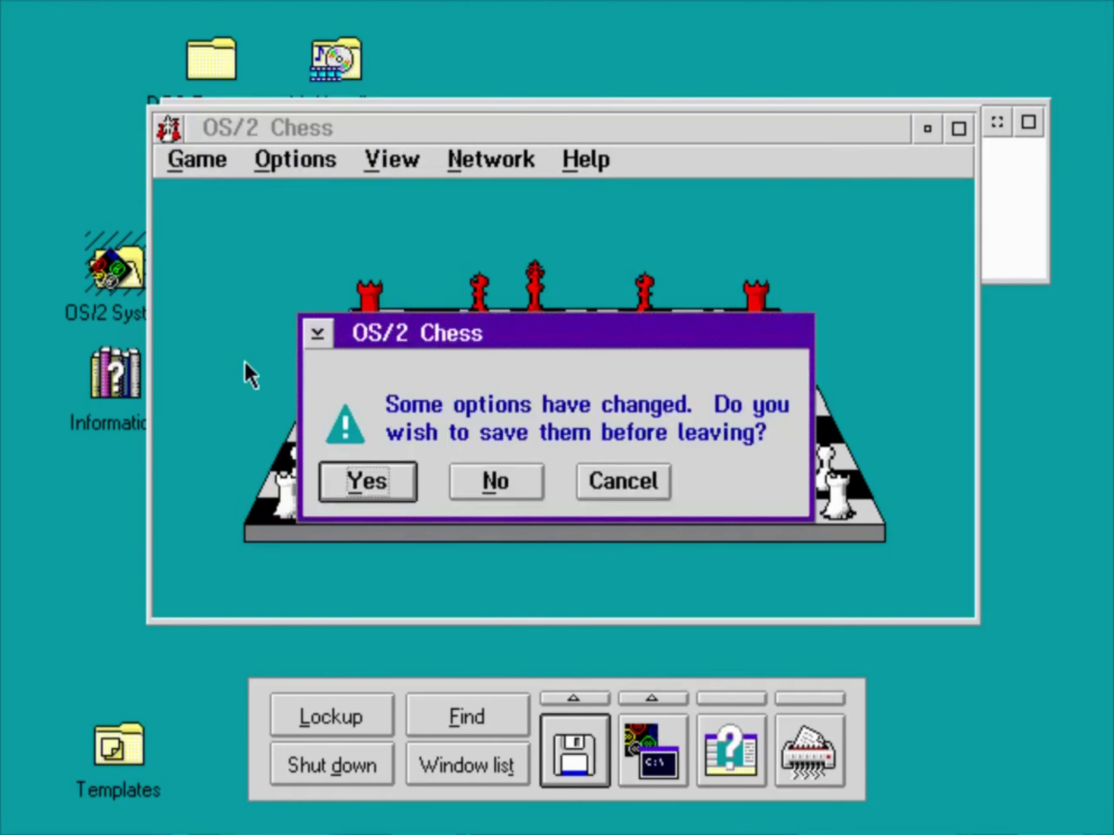
left_click(512, 473)
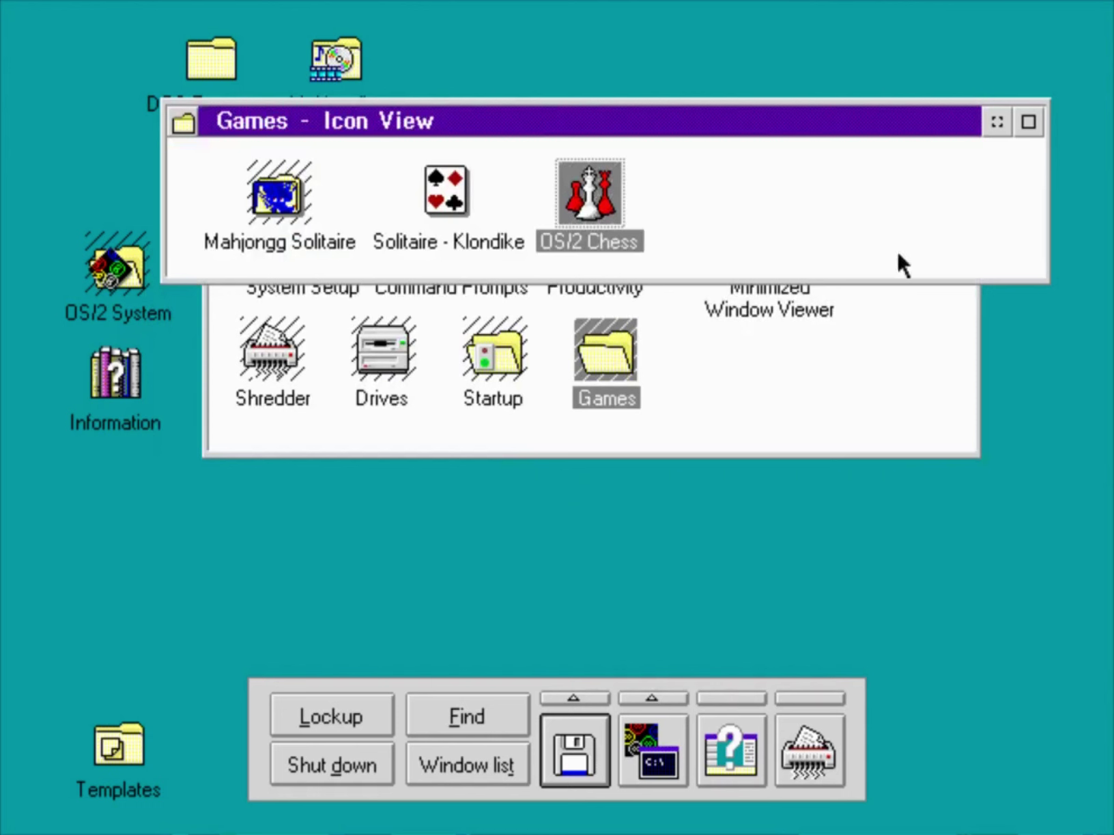
left_click(995, 122)
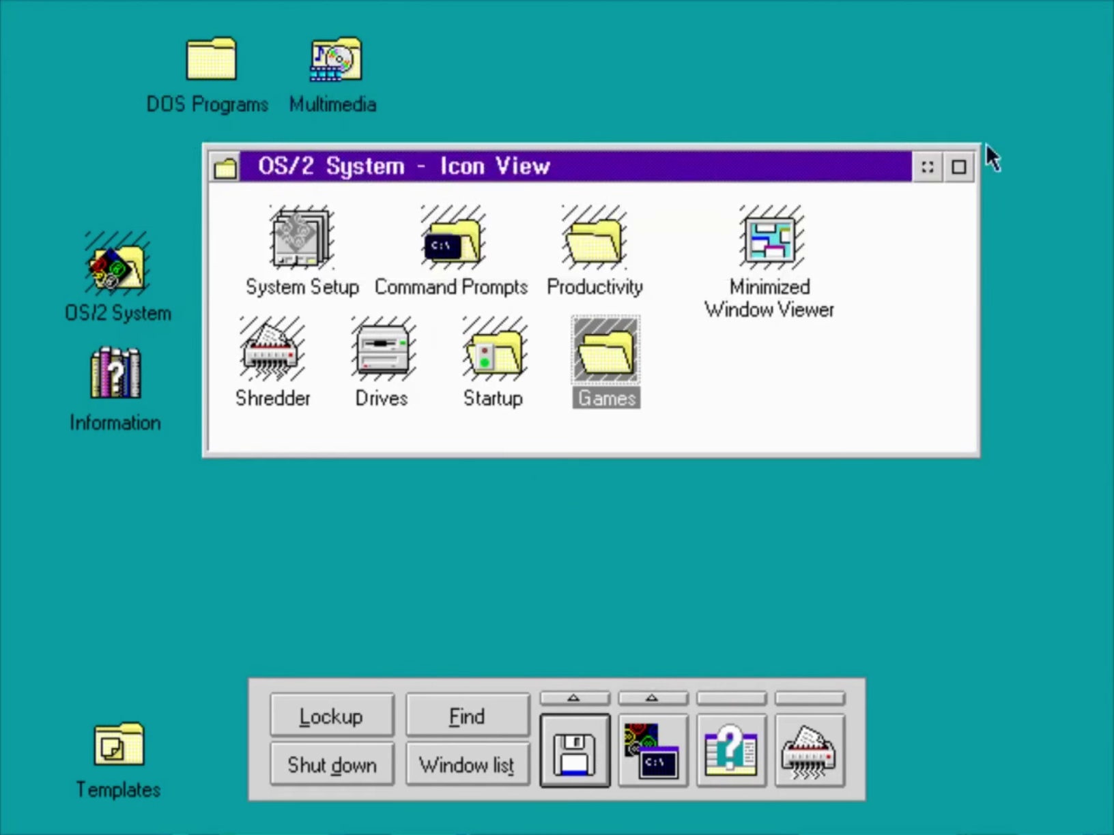
Step: Look into the Minimized Window Viewer and hide it, and open the DOS Programs folder on the desktop
double_click(788, 267)
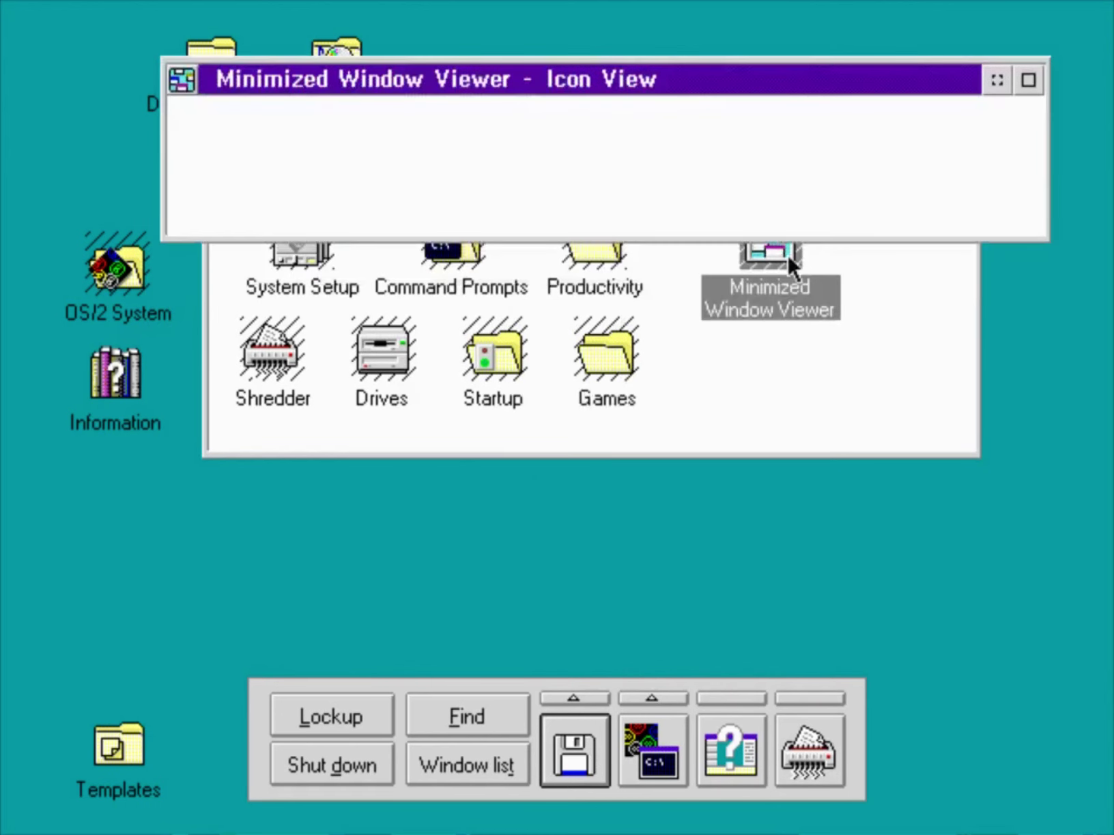
left_click(1003, 83)
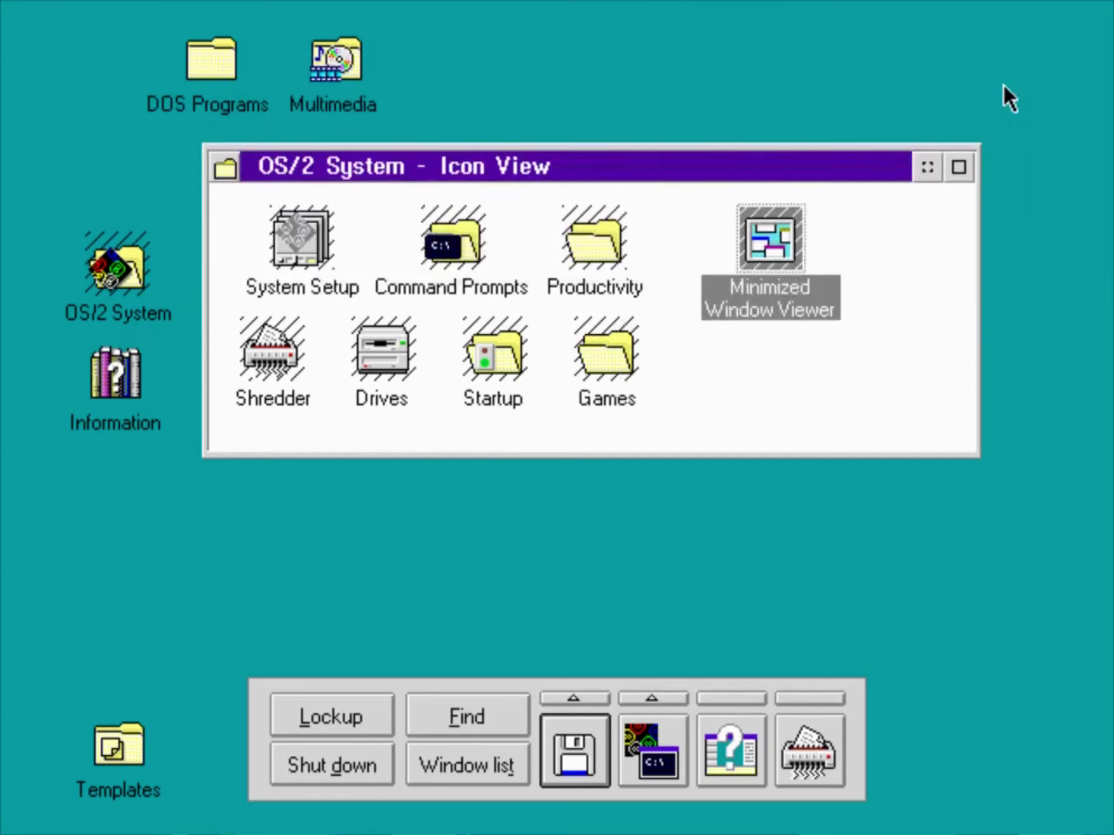
double_click(216, 63)
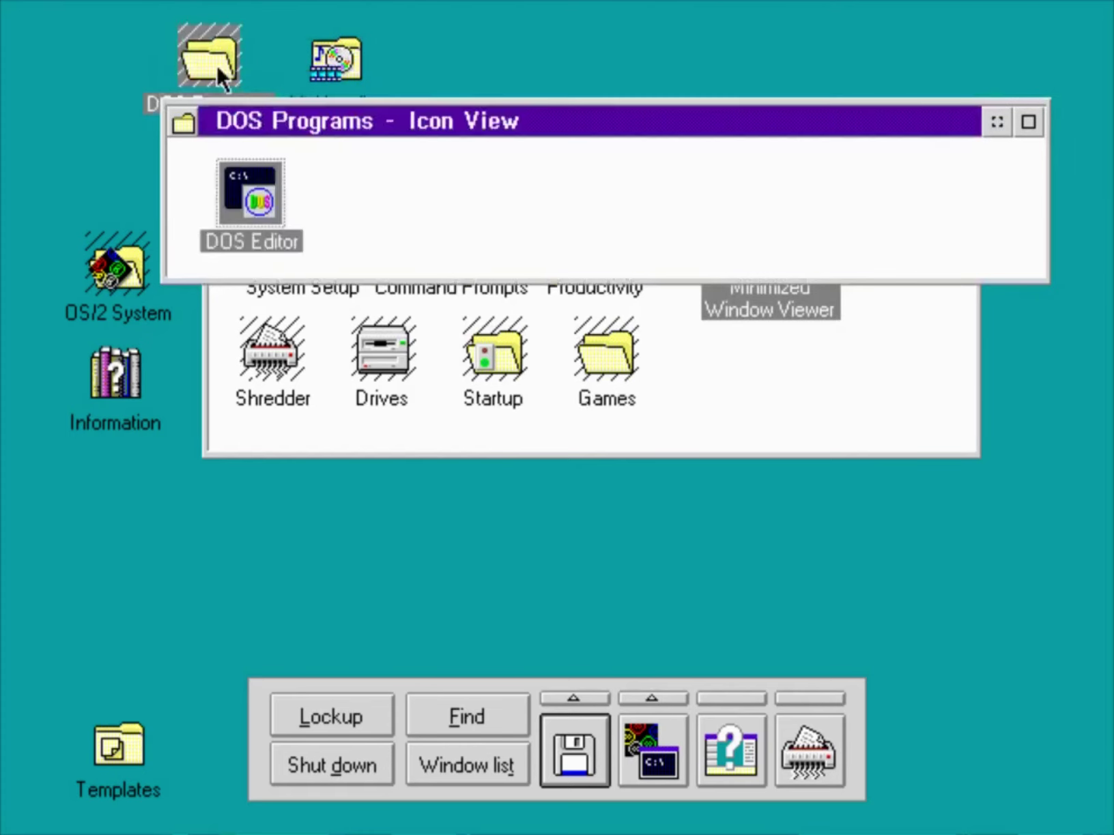